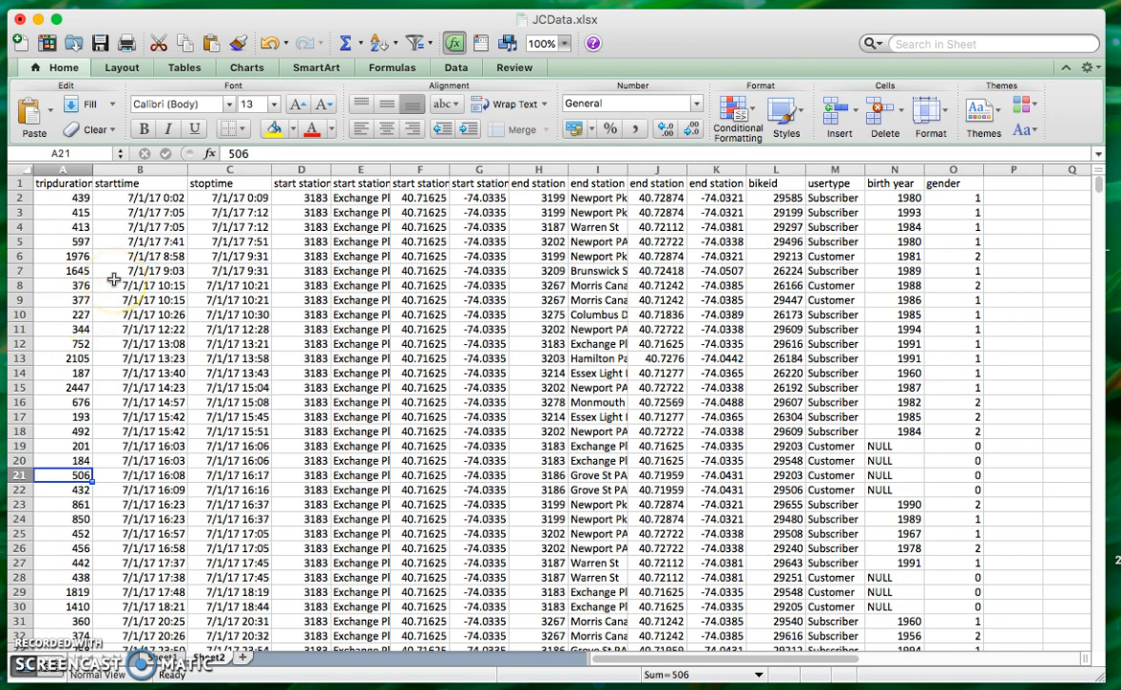
Step: Sort the data in columns A through O by tripduration, from smallest to largest, treating the first row as headers
scroll(113, 279, "down", 3)
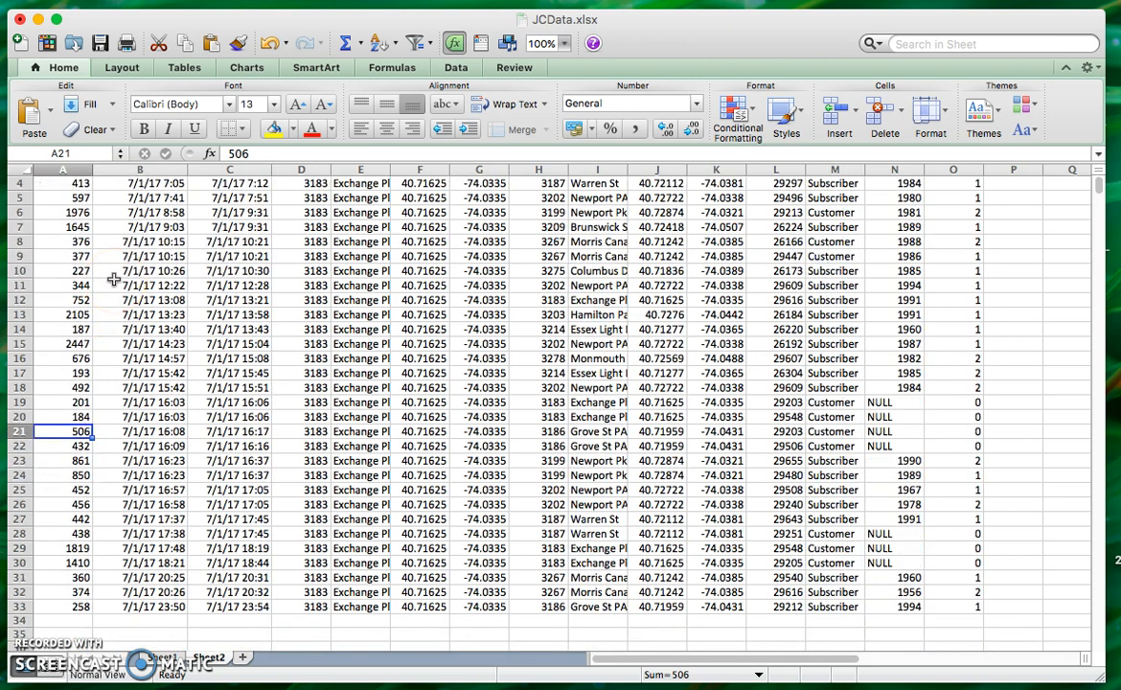
scroll(113, 278, "up", 3)
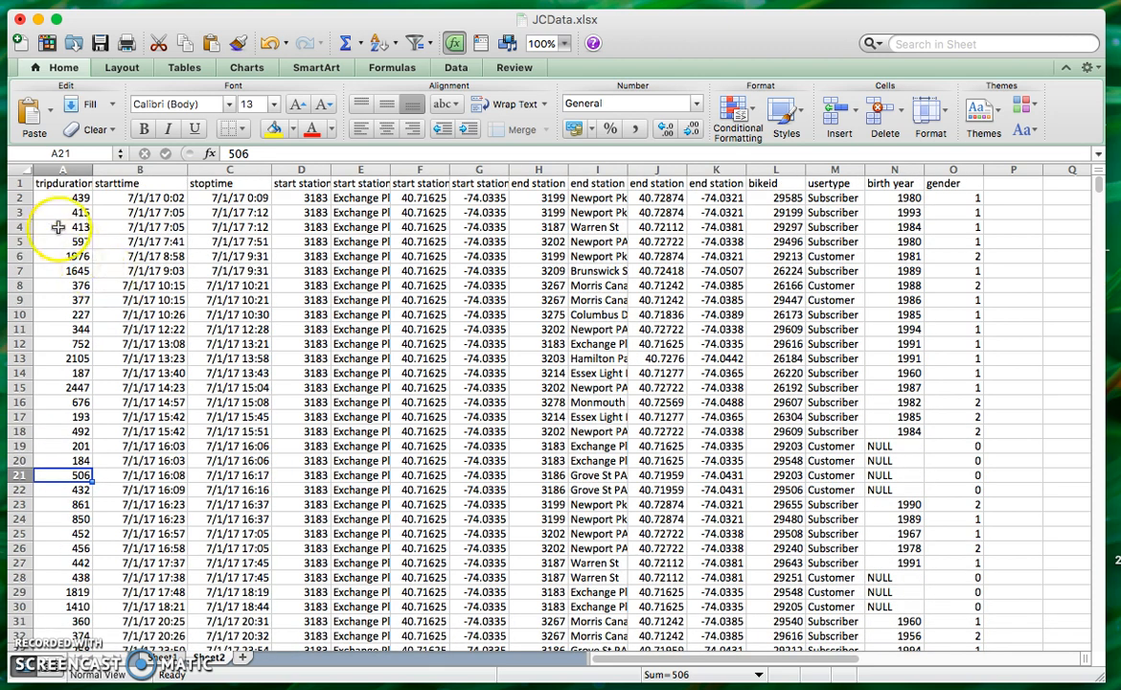
left_click_drag(60, 170, 953, 177)
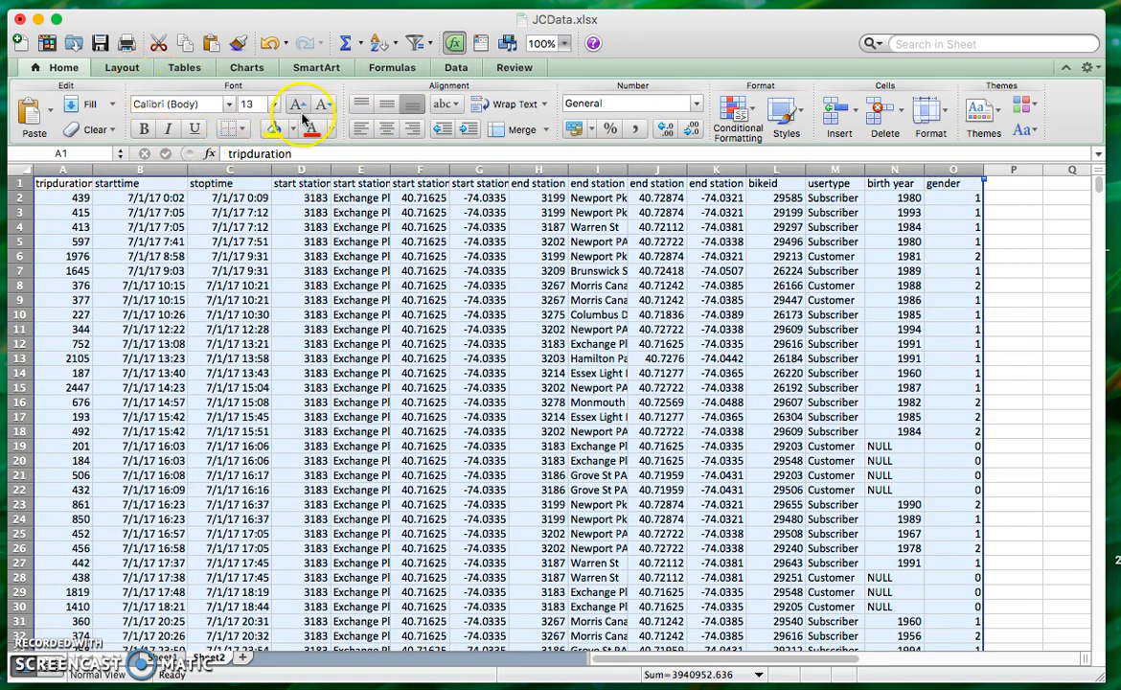
left_click(455, 66)
left_click(52, 110)
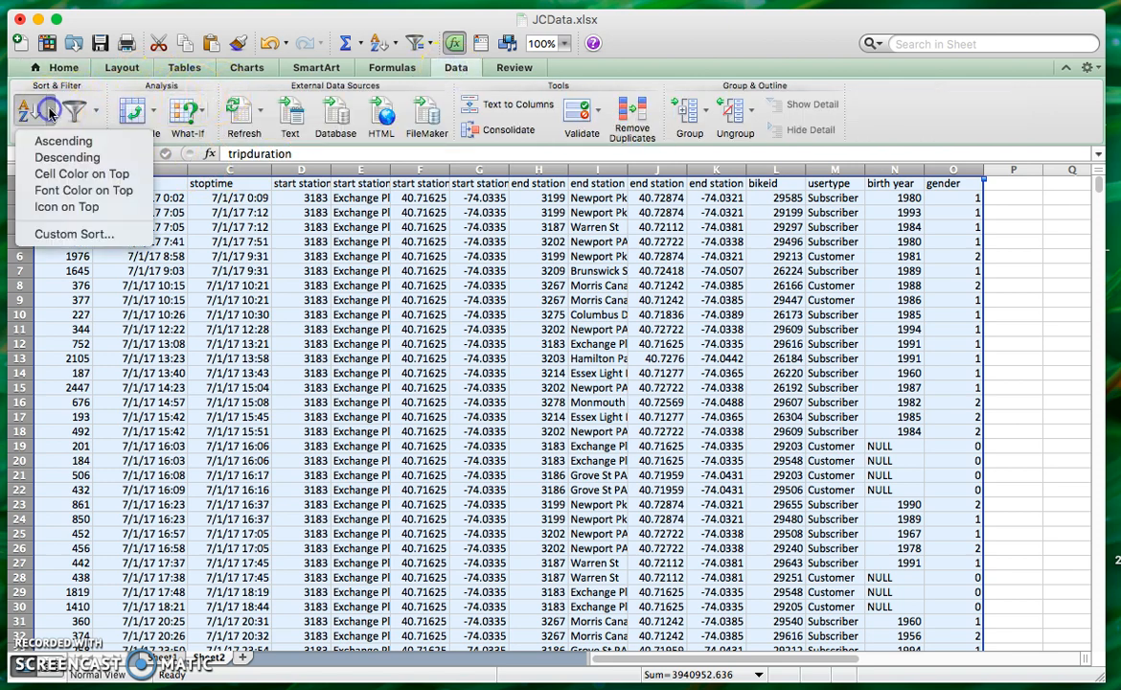
left_click(97, 233)
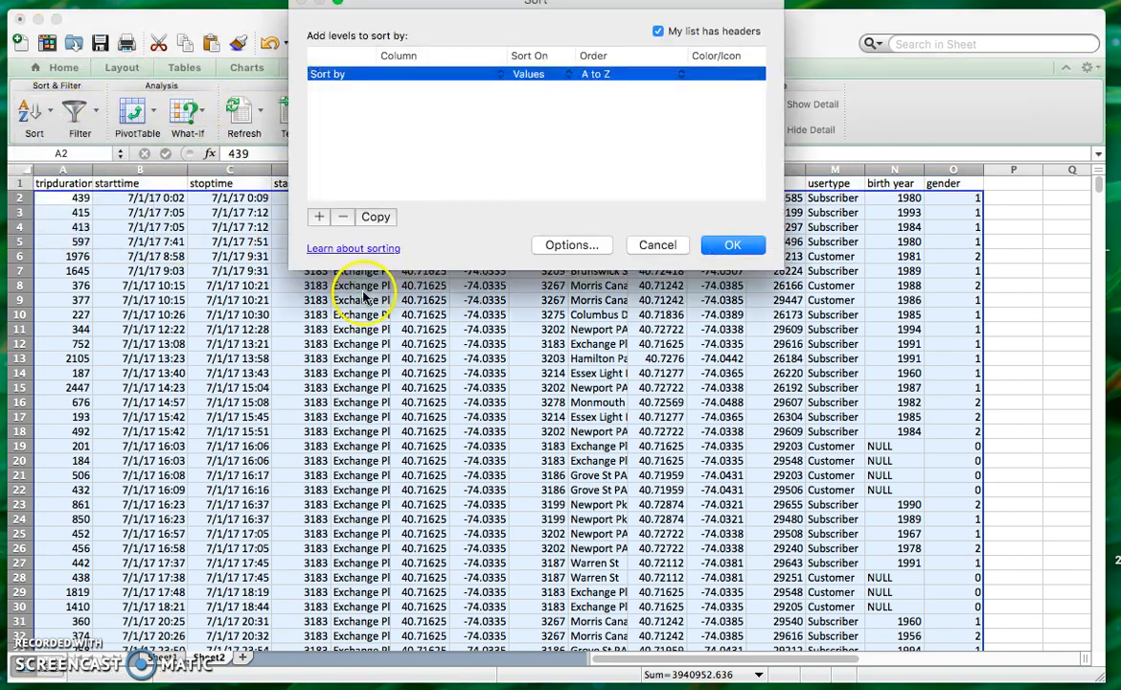
left_click(419, 75)
left_click(419, 77)
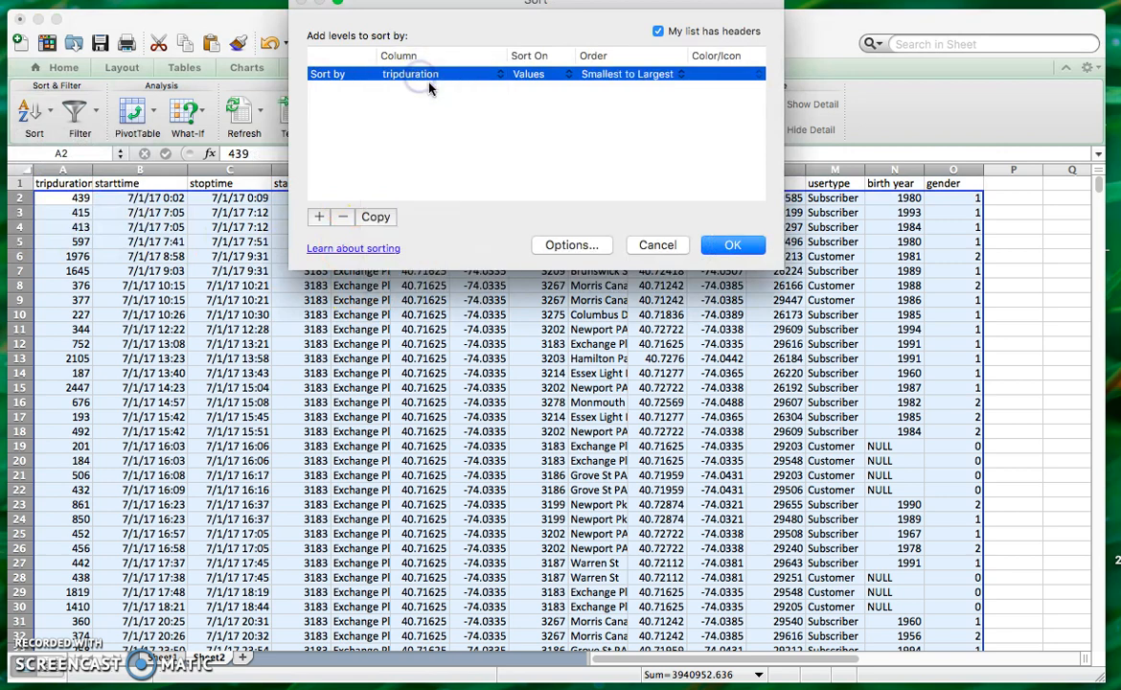
left_click(731, 247)
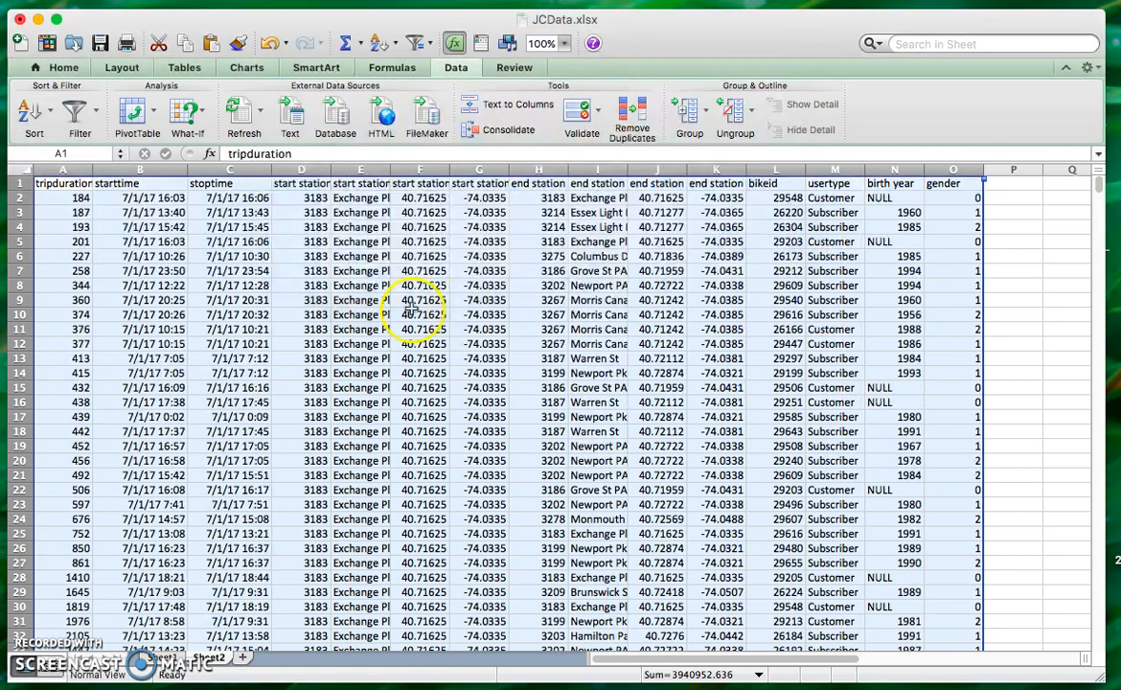
left_click(230, 343)
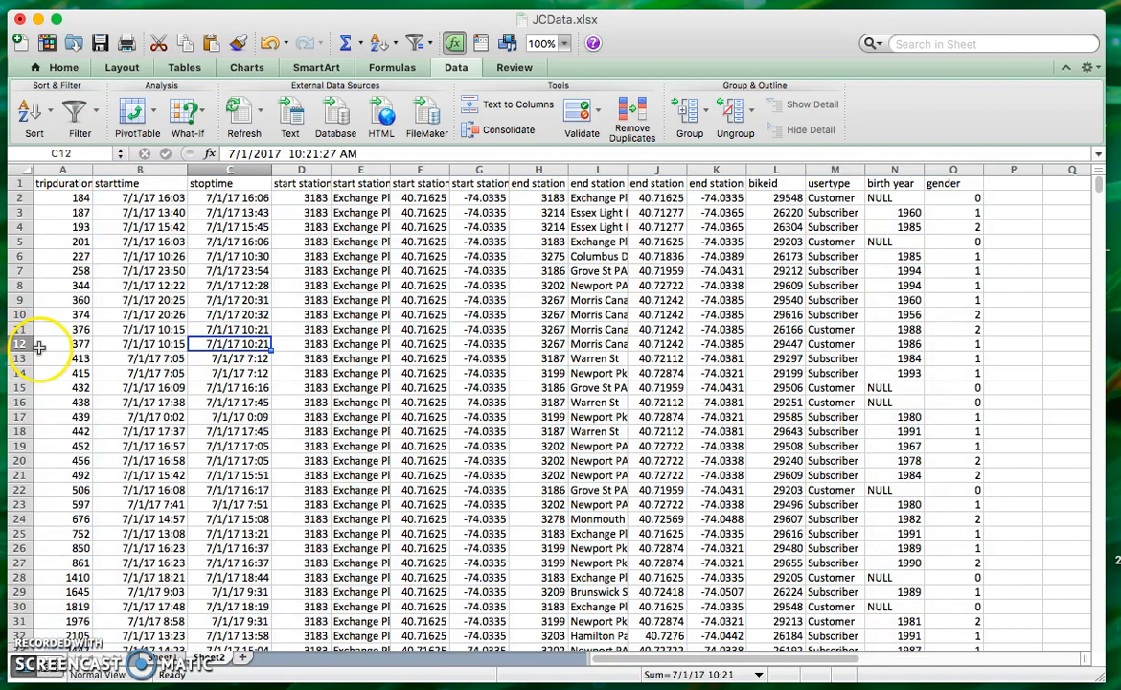
Step: Enter the label MEAN in cell A36, below the trip data
scroll(38, 345, "down", 4)
left_click(42, 572)
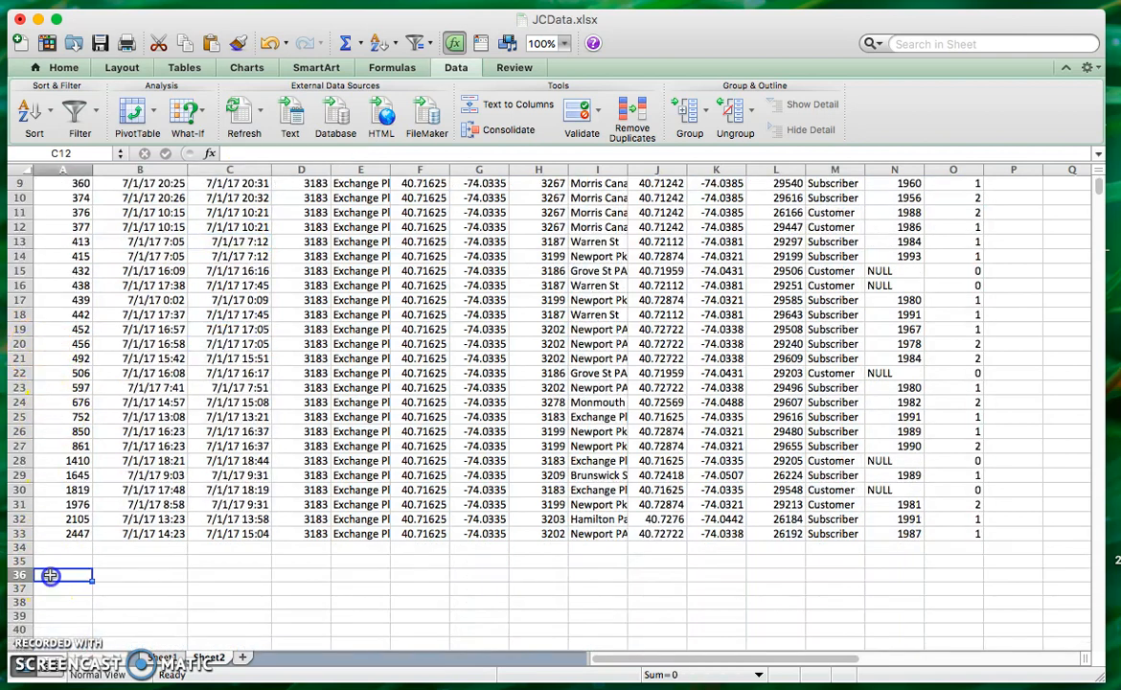
type("=")
key("BackSpace")
type("MEAN")
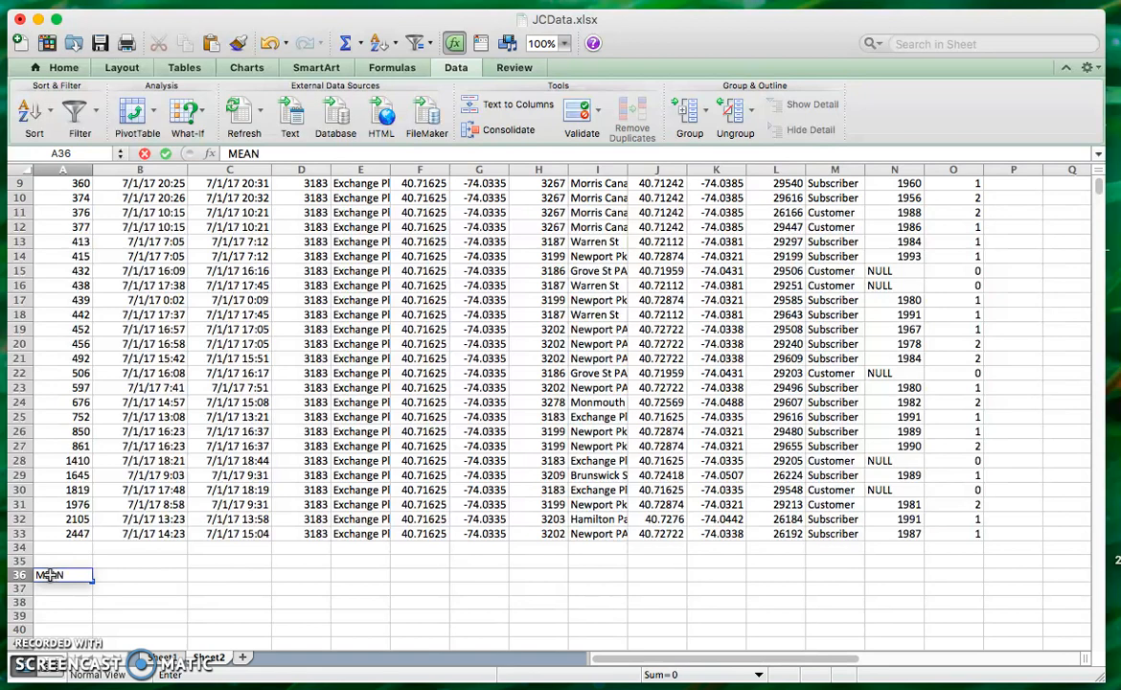
Step: Enter a SUM formula in B36 that totals the trip durations in A2:A33
key("Tab")
type("=SUS")
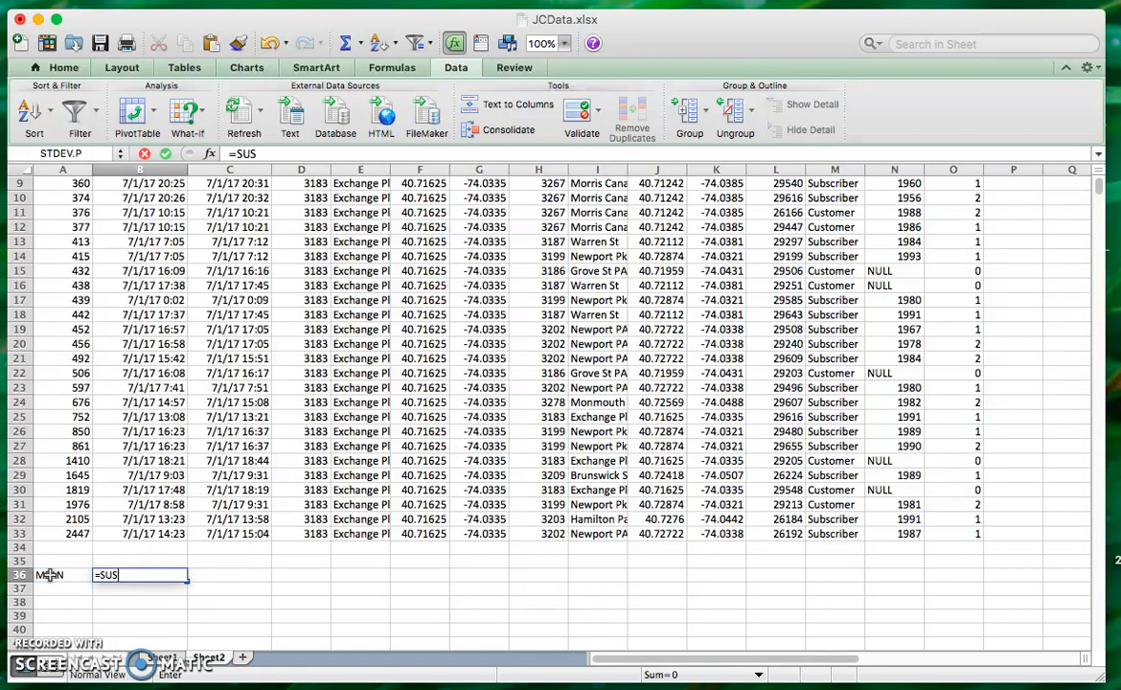
key("BackSpace")
type("M(")
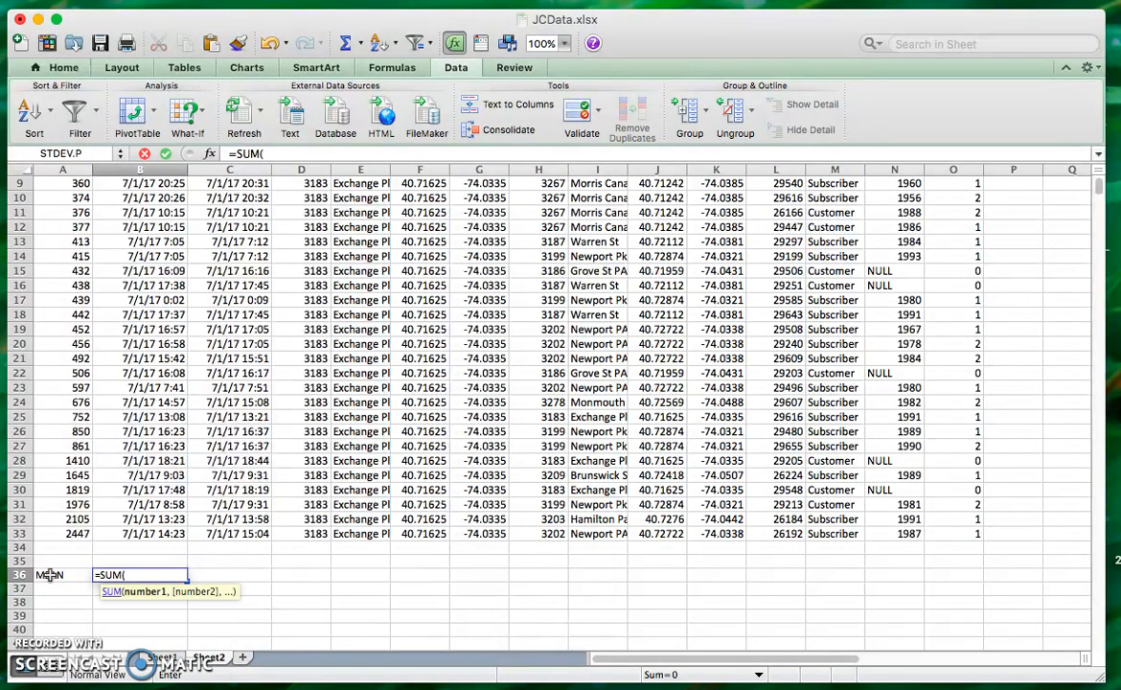
left_click_drag(42, 531, 50, 207)
key("Return")
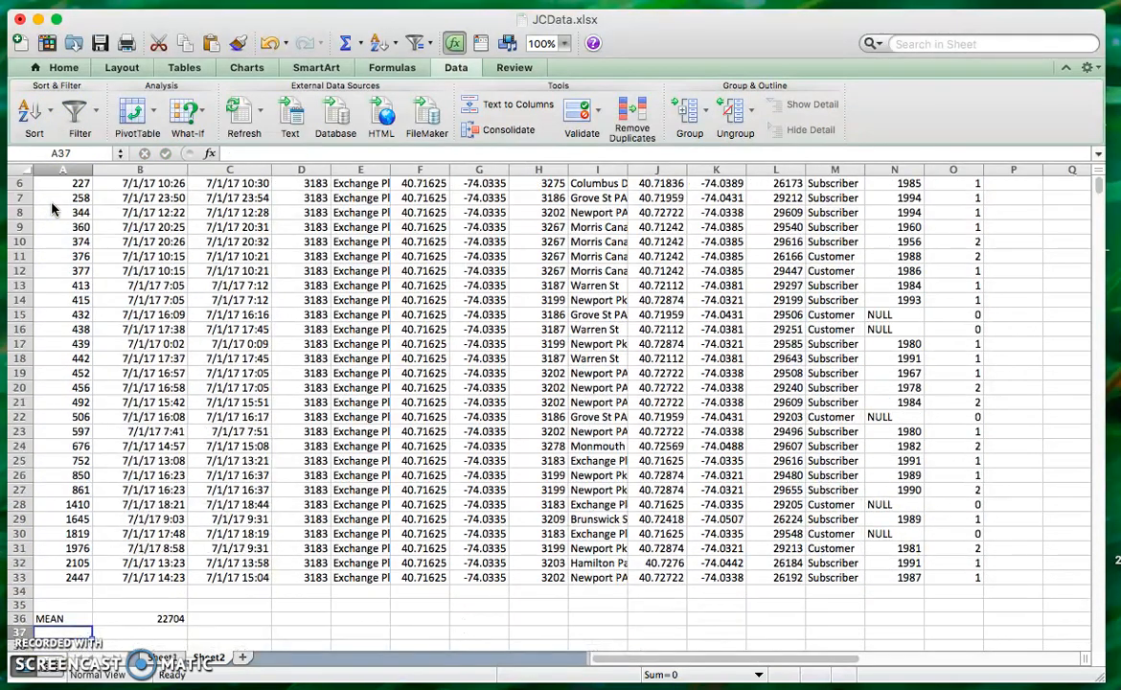
Step: Extend the sum formula in B36 to divide by 32, making it =SUM(A2:A33)/32
left_click(132, 619)
left_click_drag(33, 578, 55, 201)
scroll(201, 570, "down", 3)
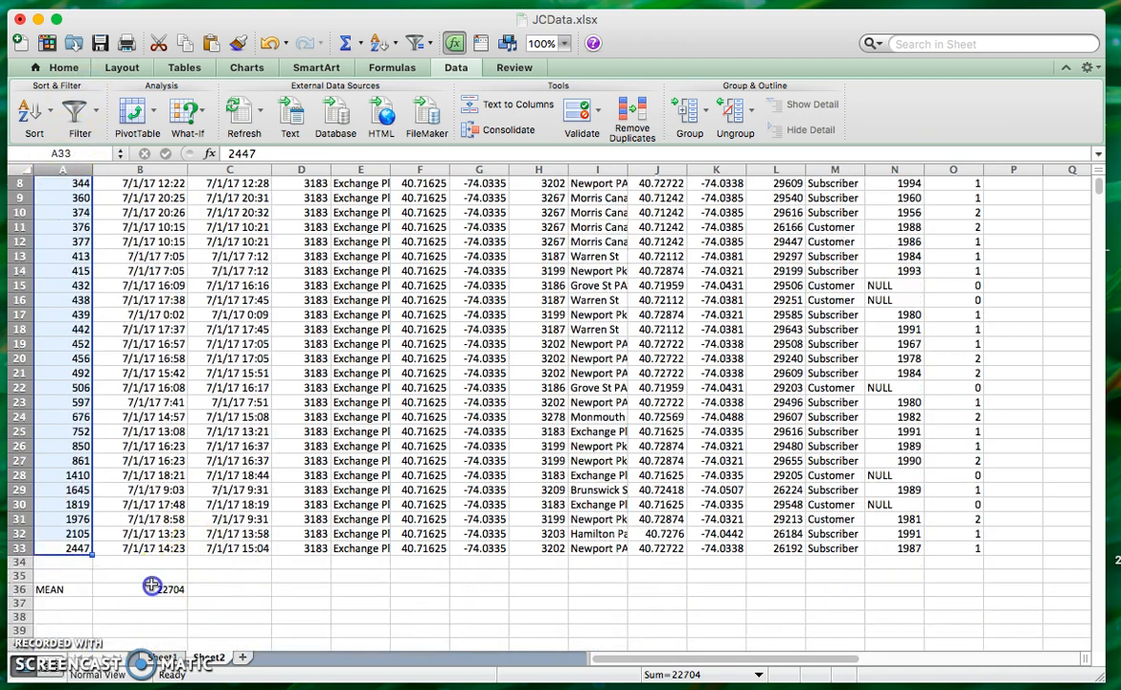
left_click(162, 586)
left_click(316, 153)
type("/")
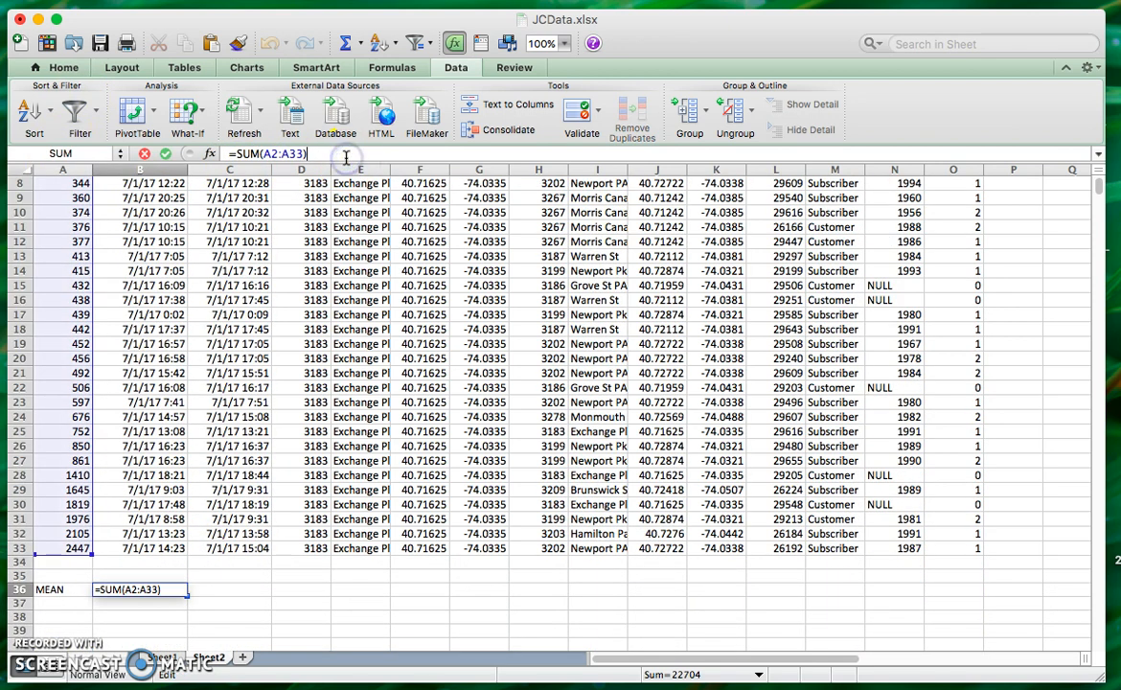
type("32")
key("Return")
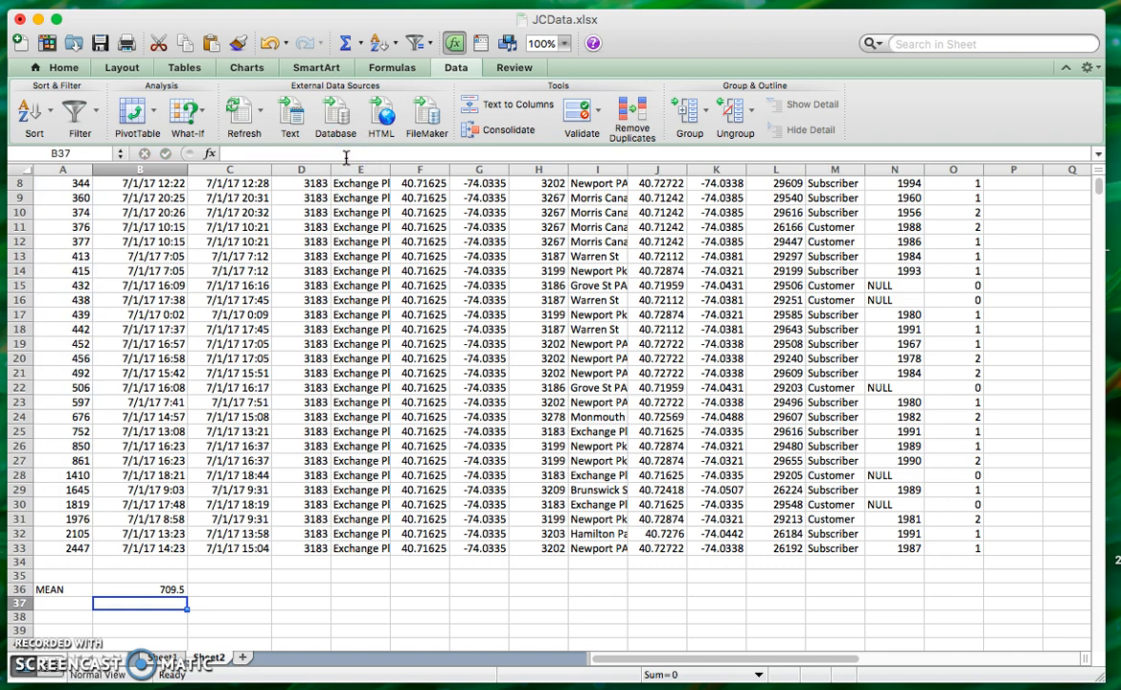
Step: Enter the label MEDIAN in cell A37, under the MEAN label
key("Left")
type("MEDIAN")
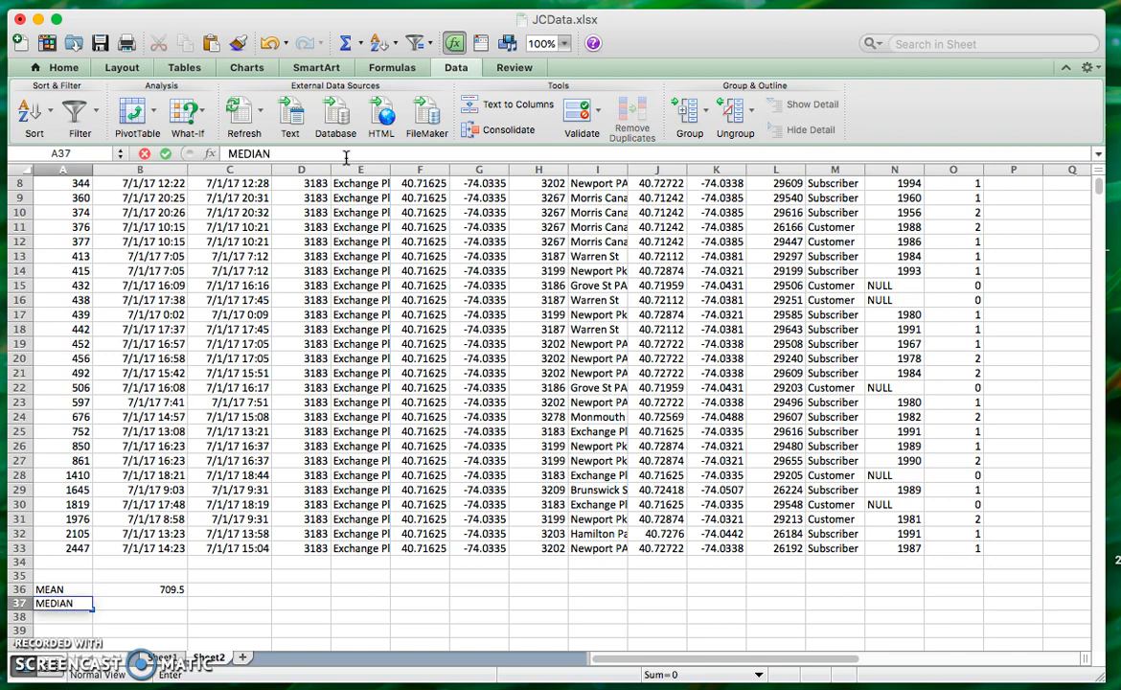
key("Tab")
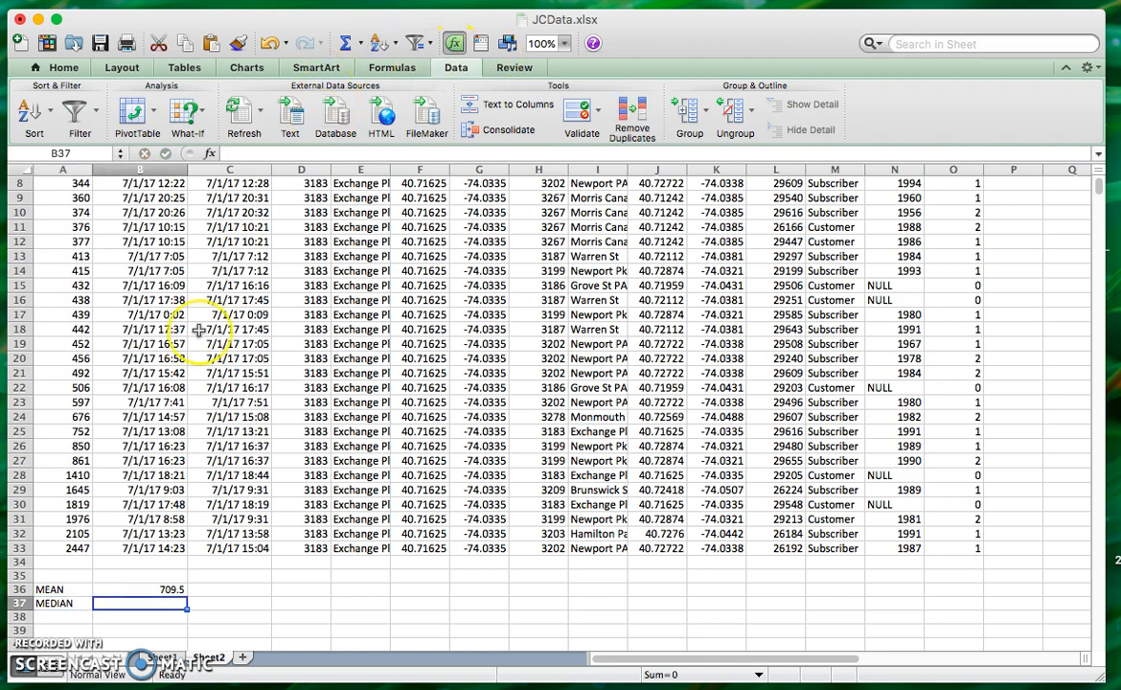
Step: Examine the sorted trip durations in A2:A33 to locate the middle values
scroll(198, 330, "up", 5)
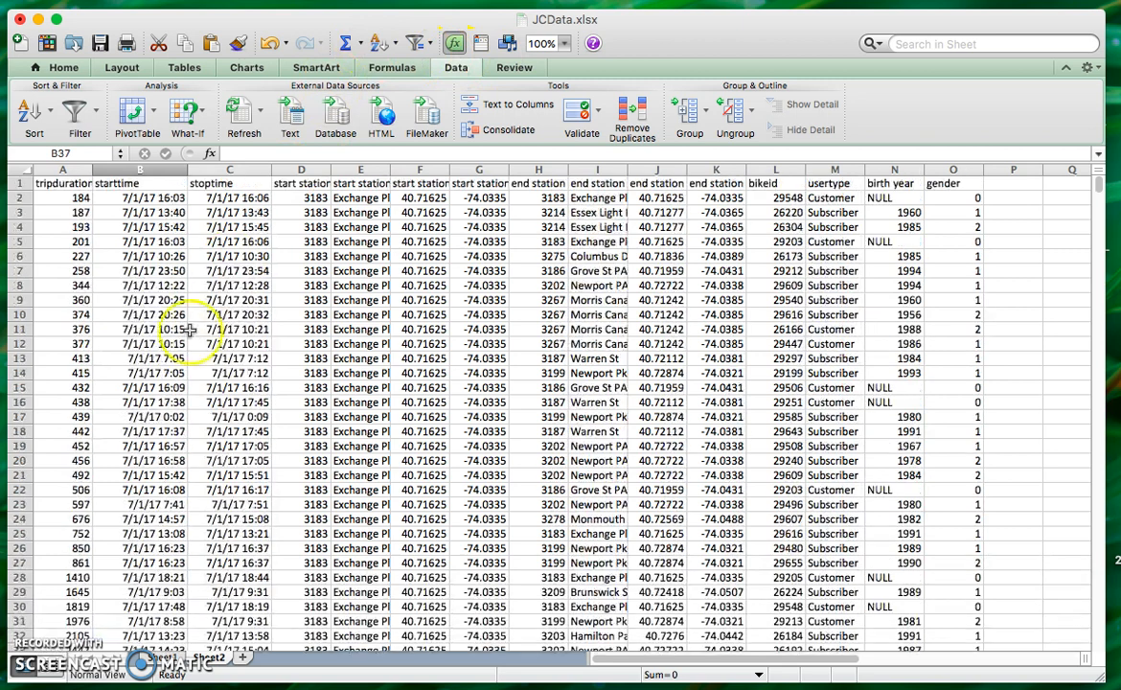
left_click(63, 196)
left_click_drag(64, 196, 69, 563)
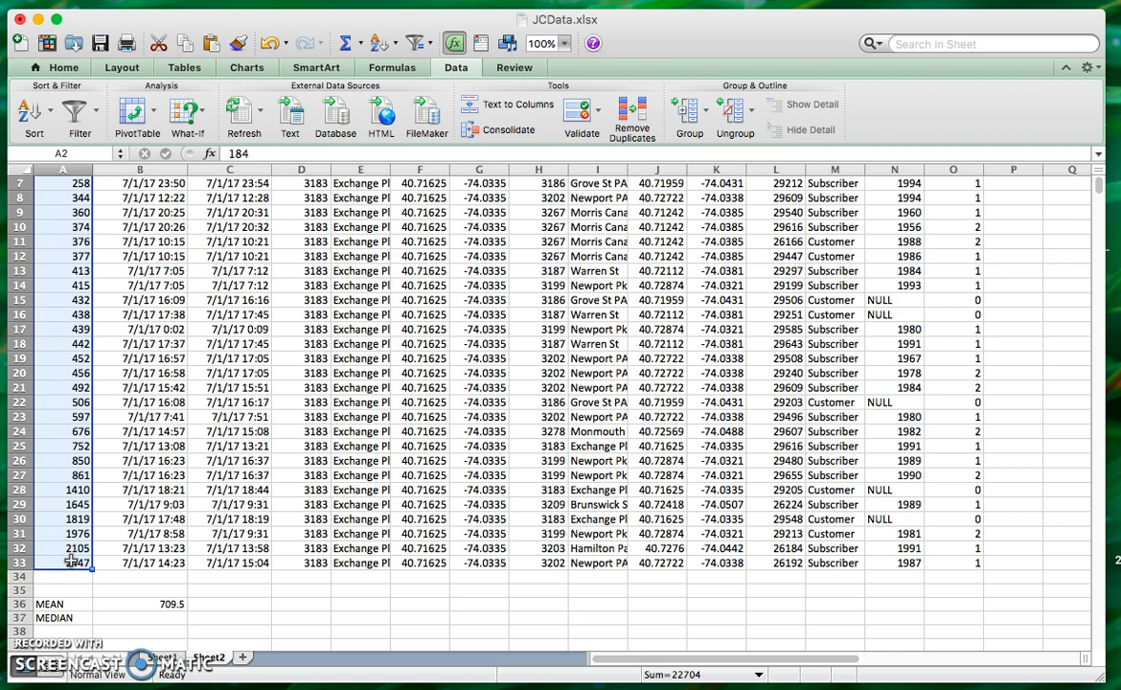
left_click(63, 193)
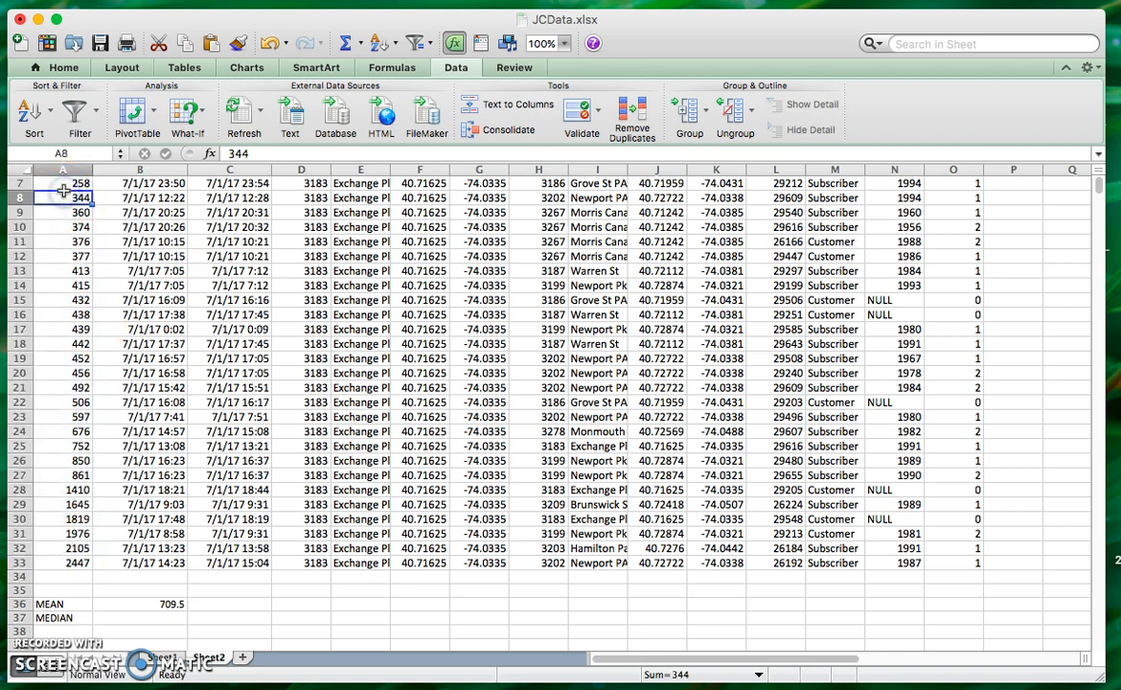
scroll(63, 193, "up", 3)
left_click(61, 196)
left_click(61, 184)
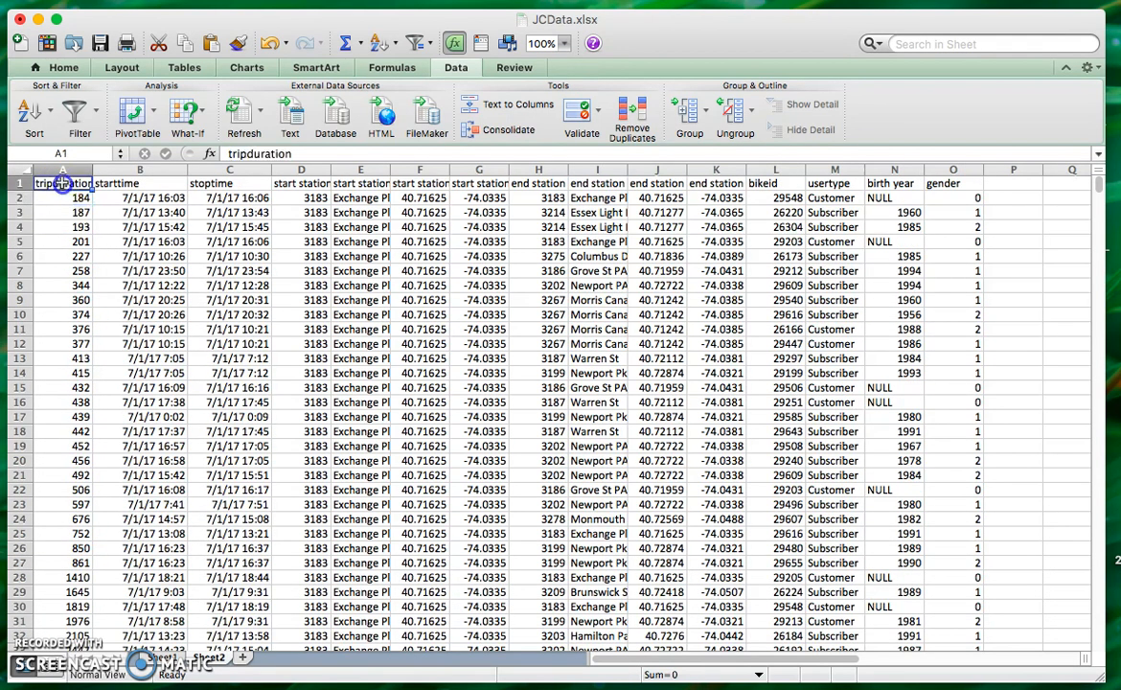
left_click(60, 422)
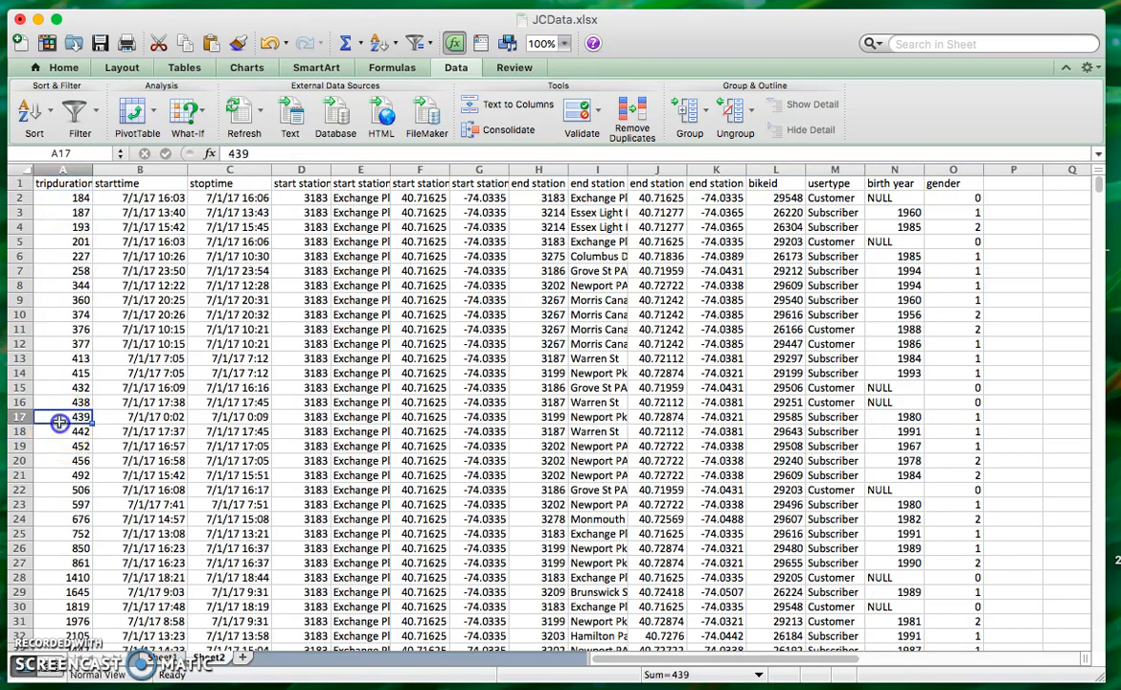
Step: Highlight rows 17 and 18 with a yellow fill
left_click(14, 419)
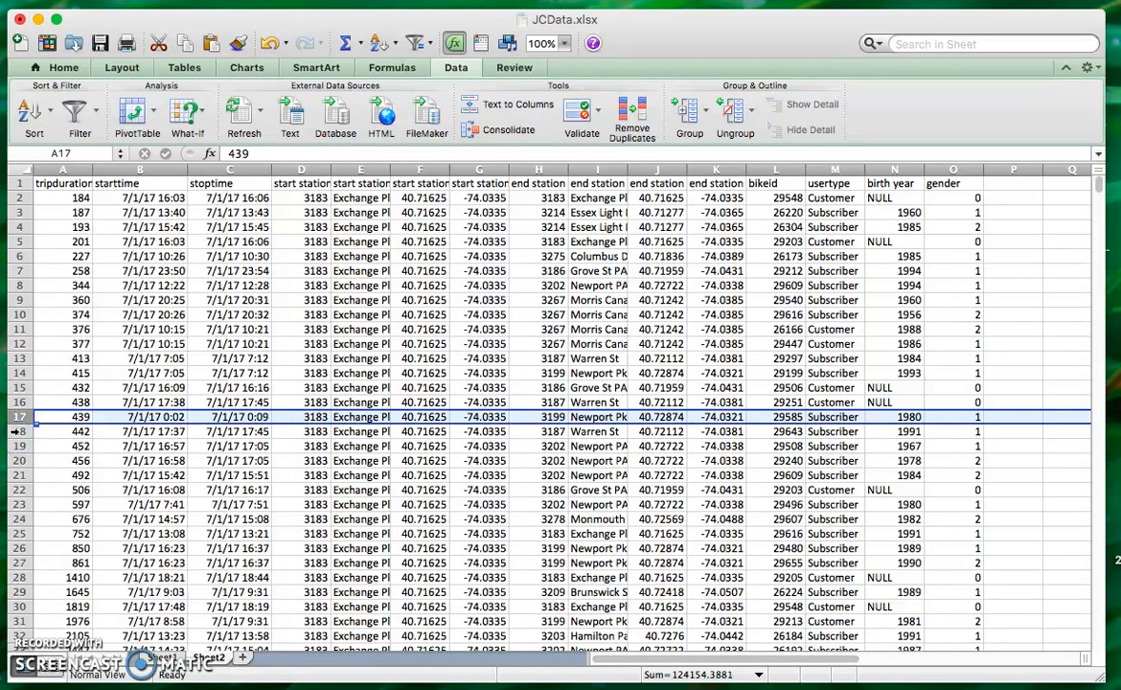
left_click(14, 432, "shift")
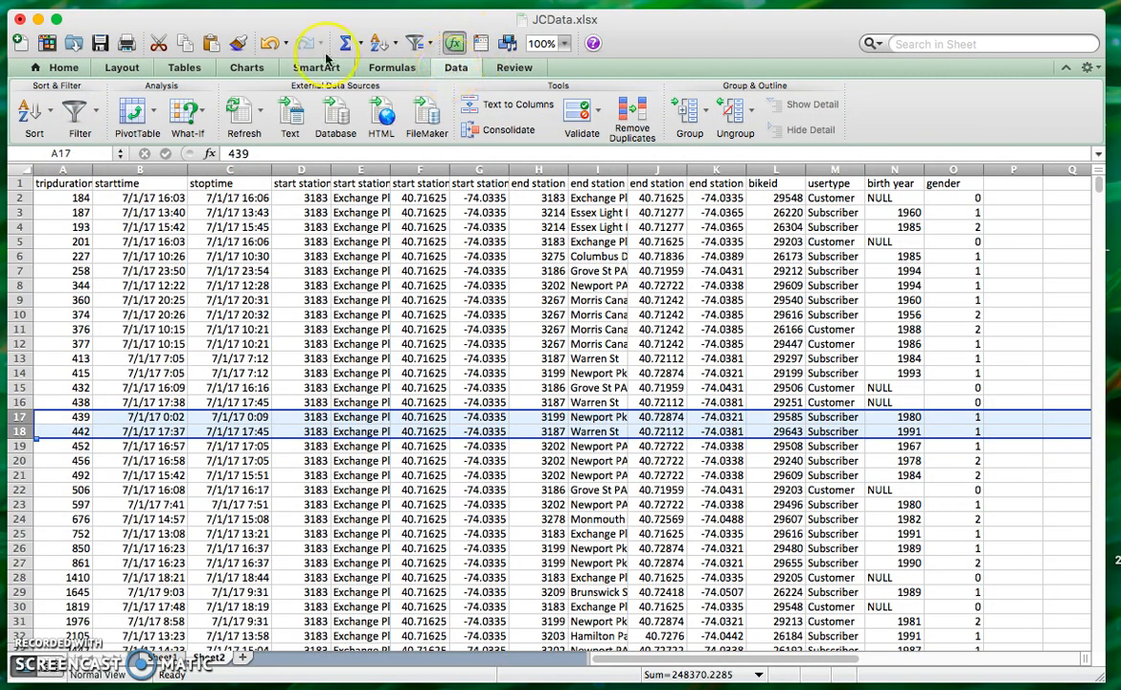
left_click(59, 69)
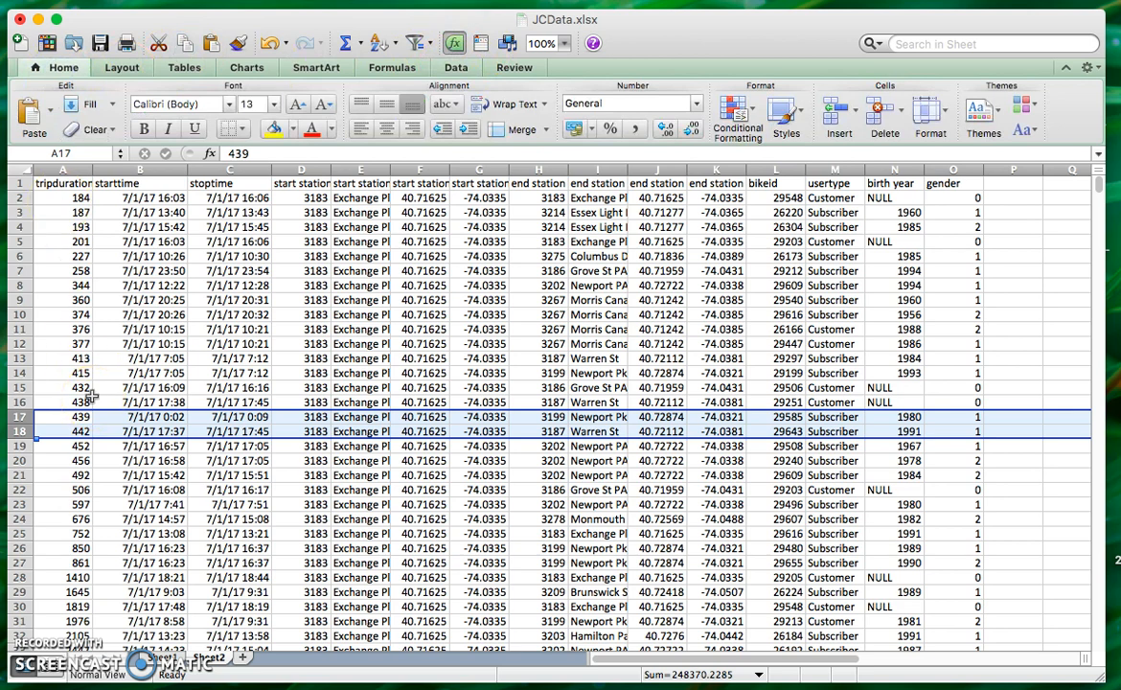
left_click(274, 128)
left_click(100, 457)
Step: Calculate the median in B37 as the sum of A17:A18 divided by 2
scroll(100, 457, "down", 5)
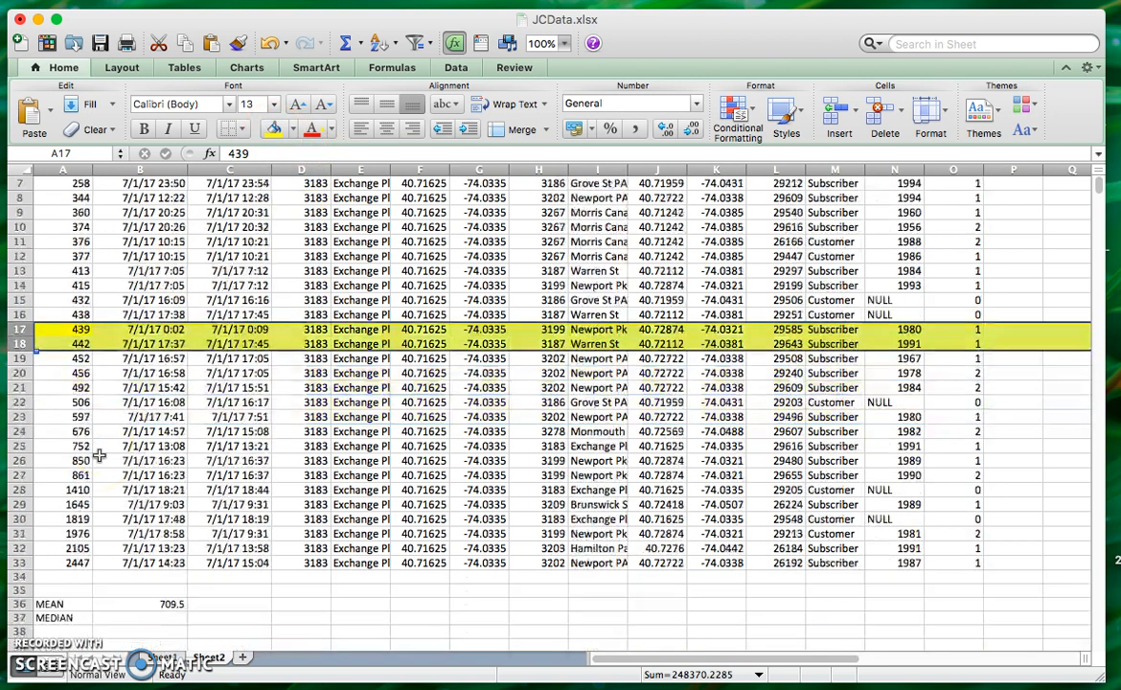
left_click(114, 584)
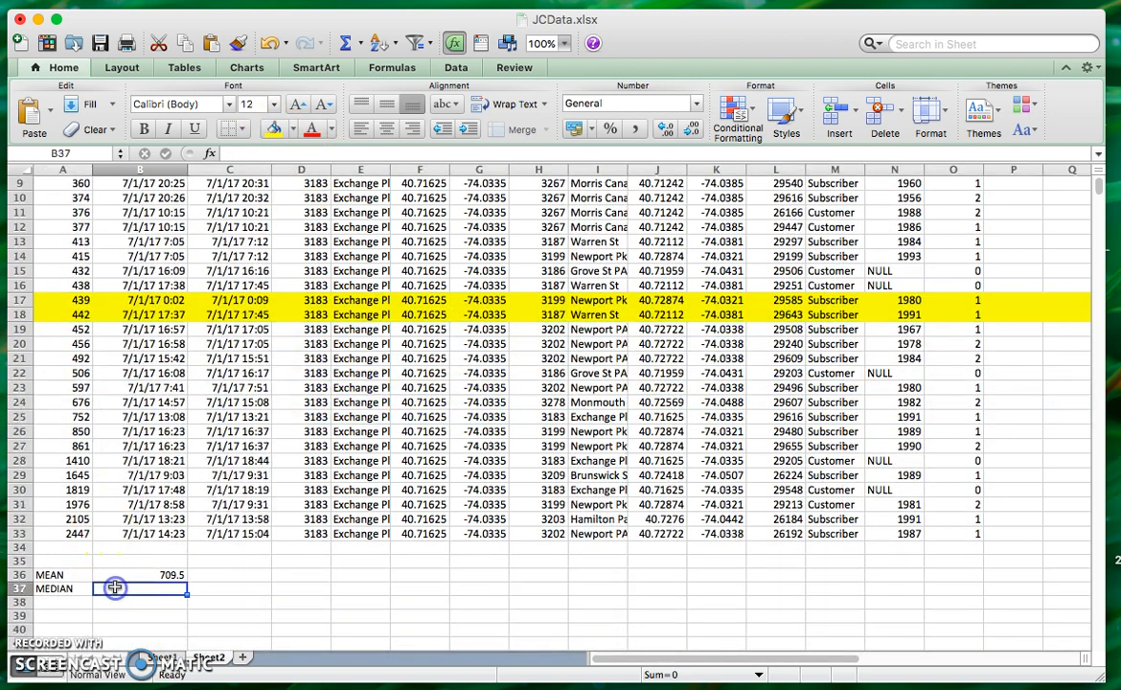
type("=sum(")
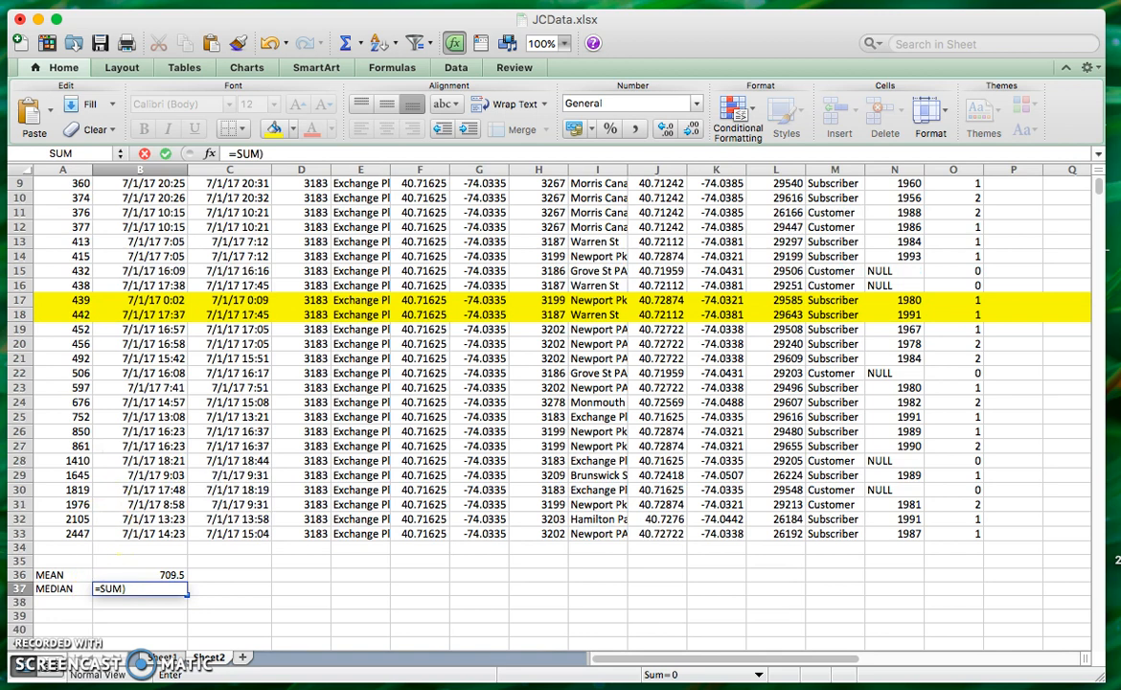
key("BackSpace")
type("(")
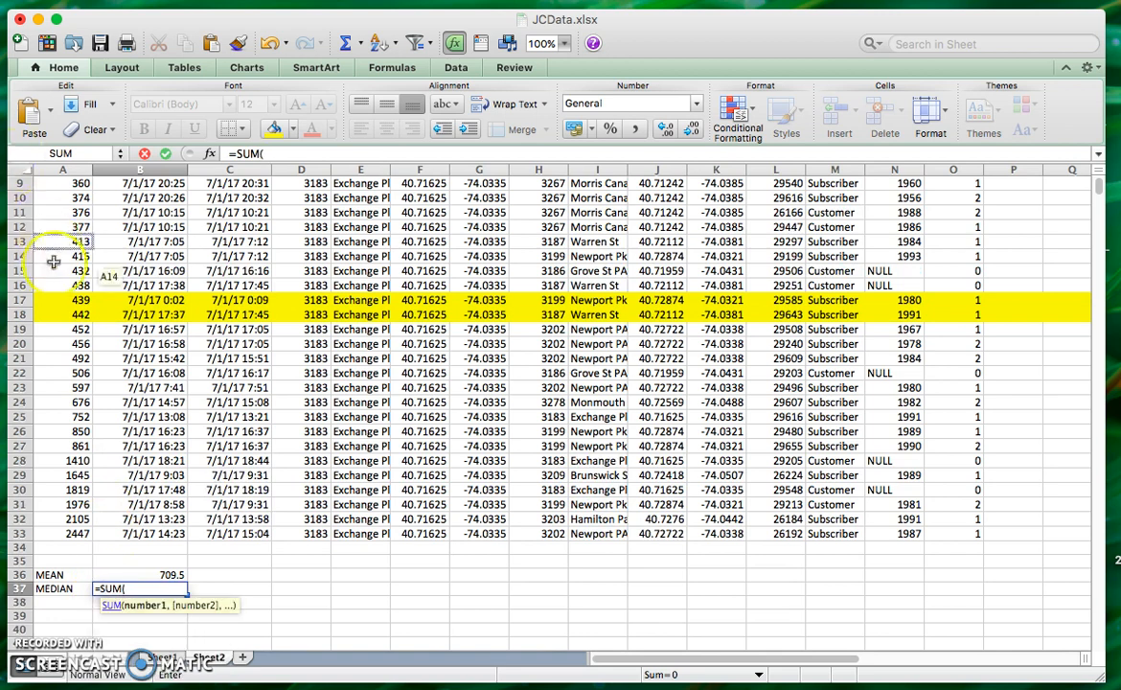
left_click(55, 301)
mouse_move(54, 301)
left_mouse_down()
mouse_move(59, 331)
mouse_move(55, 319)
left_mouse_up()
type(")/2")
key("Return")
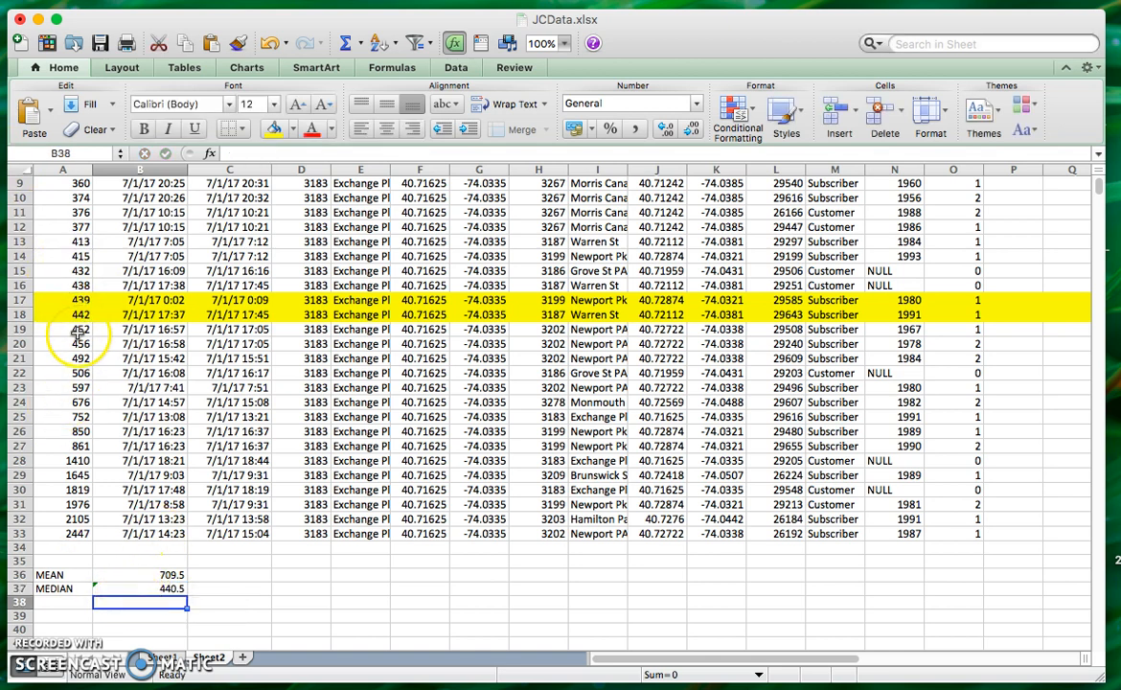
Step: Check the trip durations above and below the two highlighted rows
left_click(64, 305)
scroll(72, 302, "up", 5)
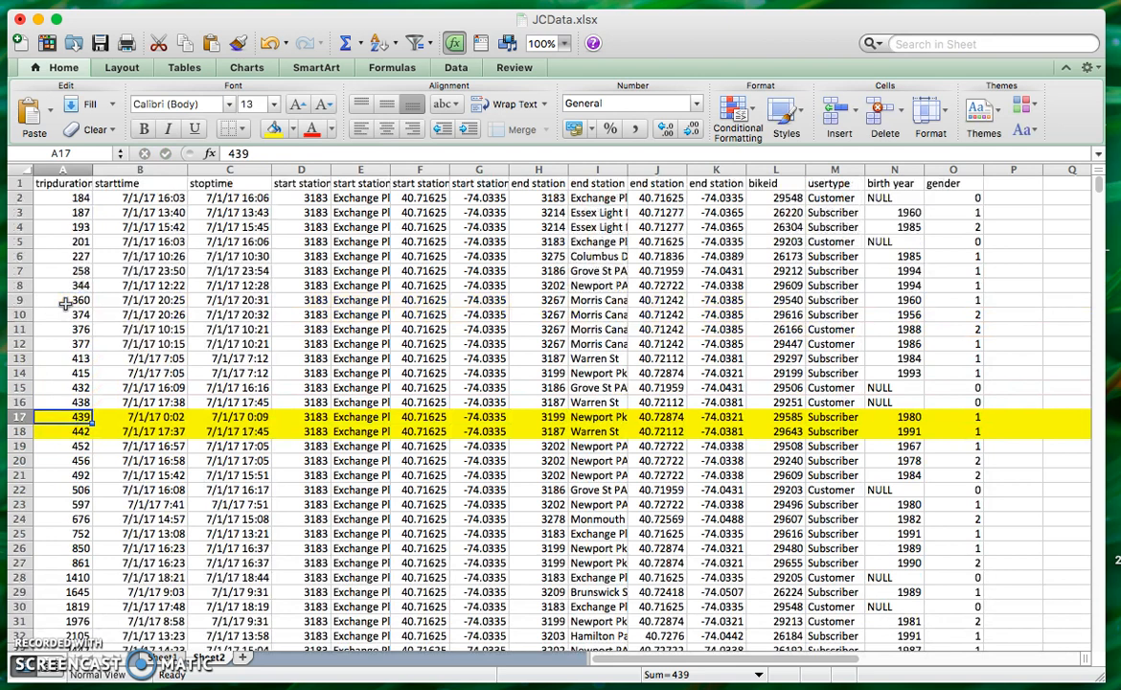
left_click_drag(44, 199, 59, 396)
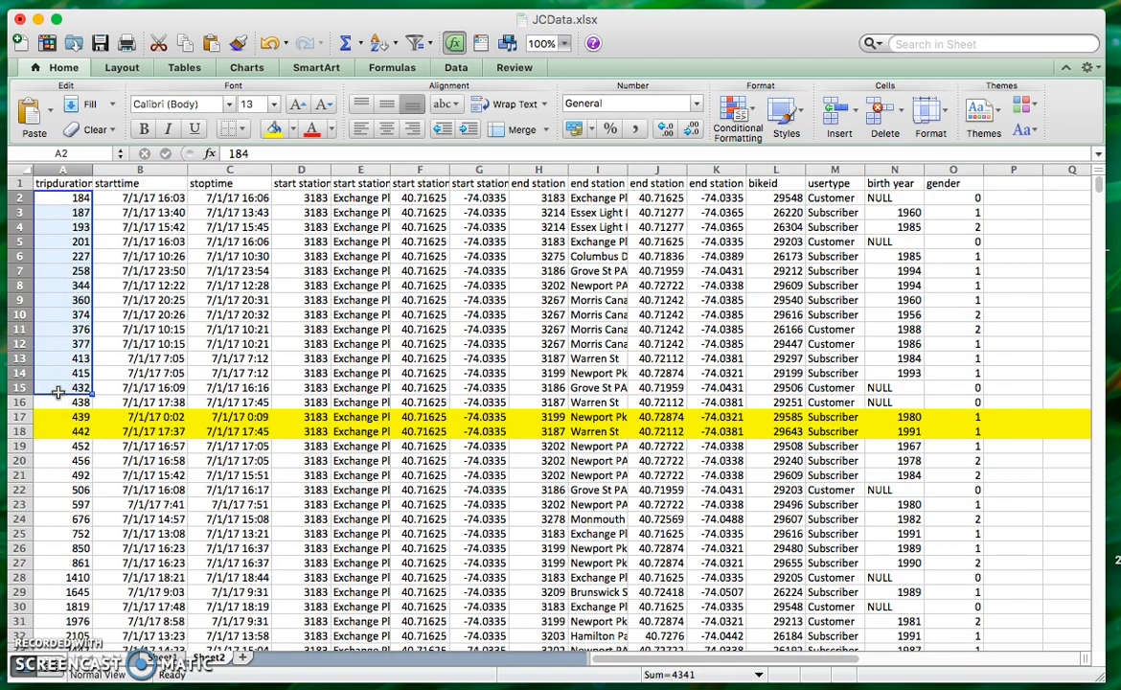
left_click_drag(43, 446, 68, 595)
left_click(124, 533)
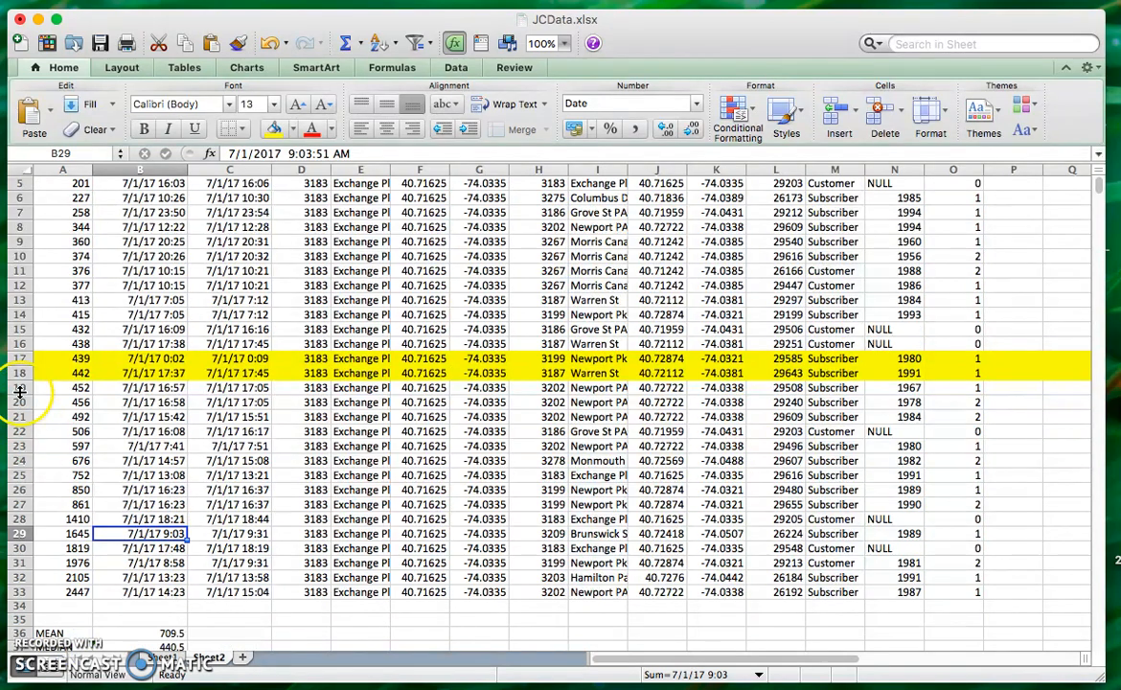
scroll(58, 603, "down", 3)
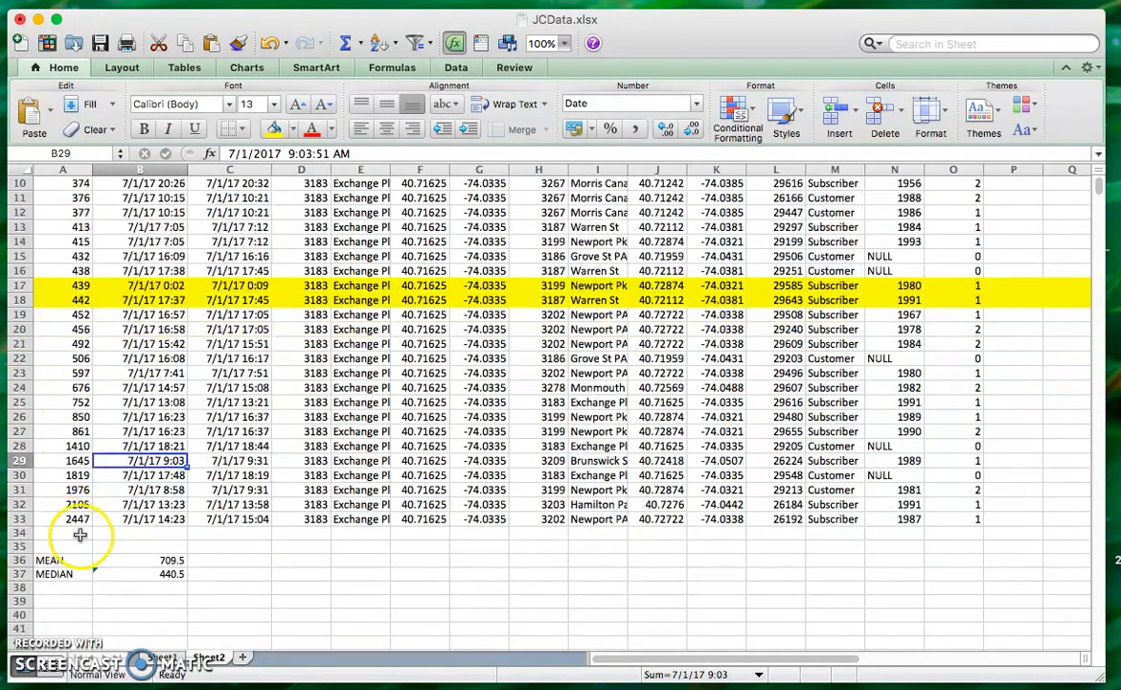
Step: Label cell A38 below the median as Q1
left_click(70, 590)
type("Q1")
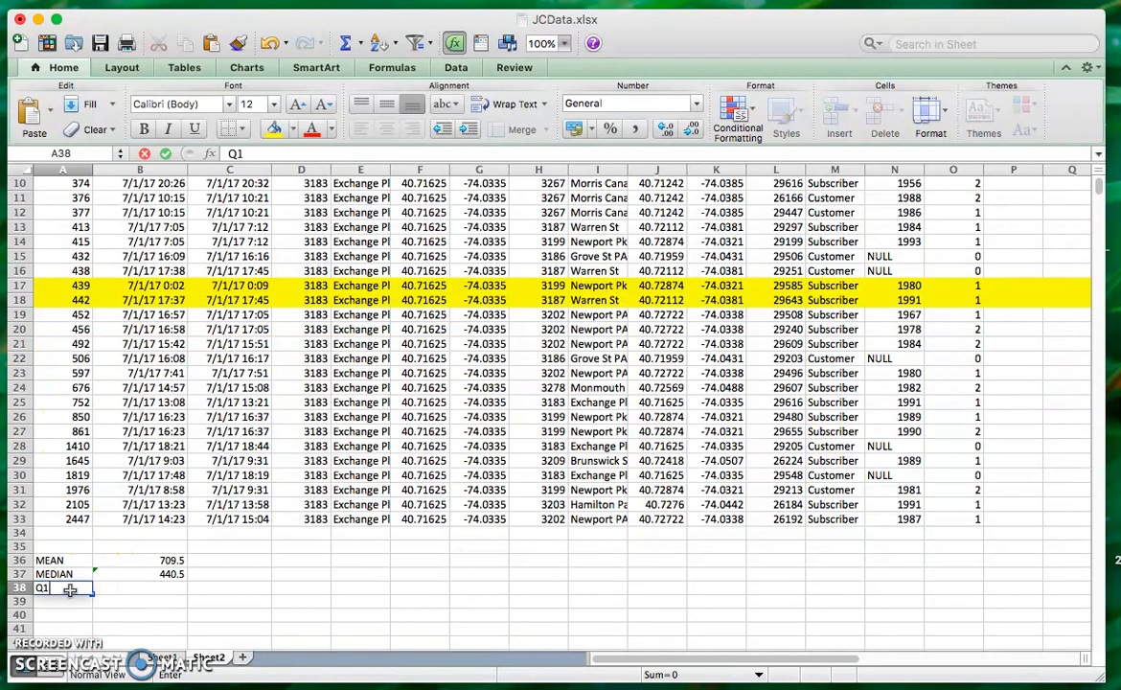
key("Tab")
Step: Highlight row 9 in the lower half of the trip durations with a yellow fill and check the values on either side
scroll(92, 412, "up", 5)
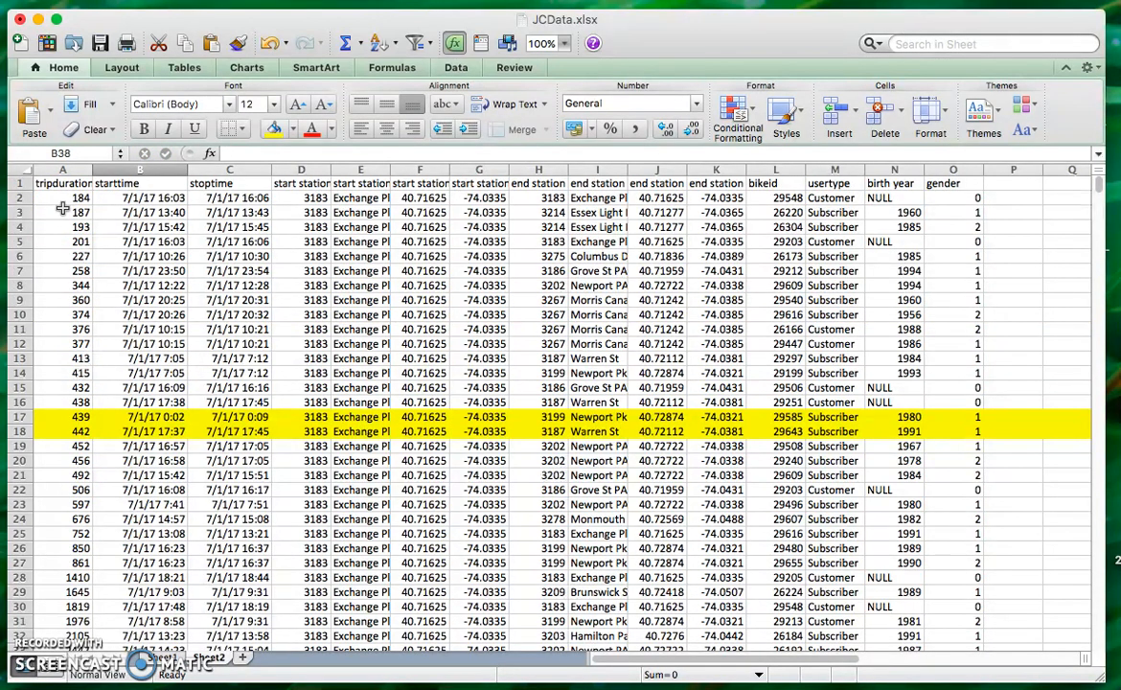
left_click_drag(48, 198, 59, 397)
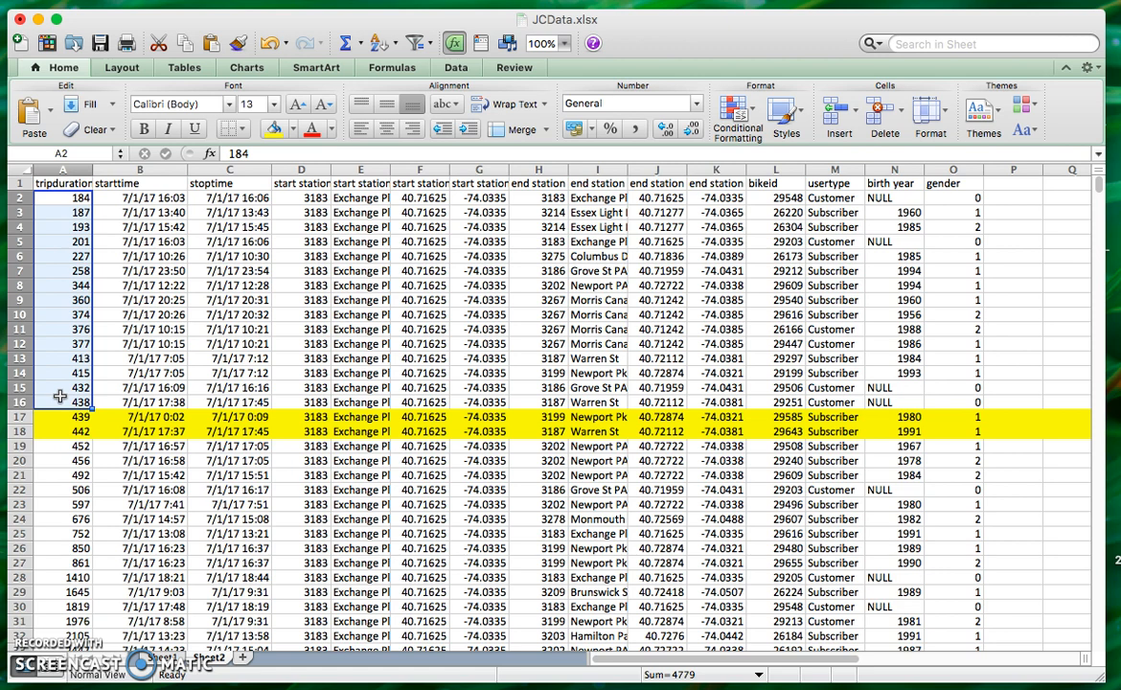
left_click(52, 299)
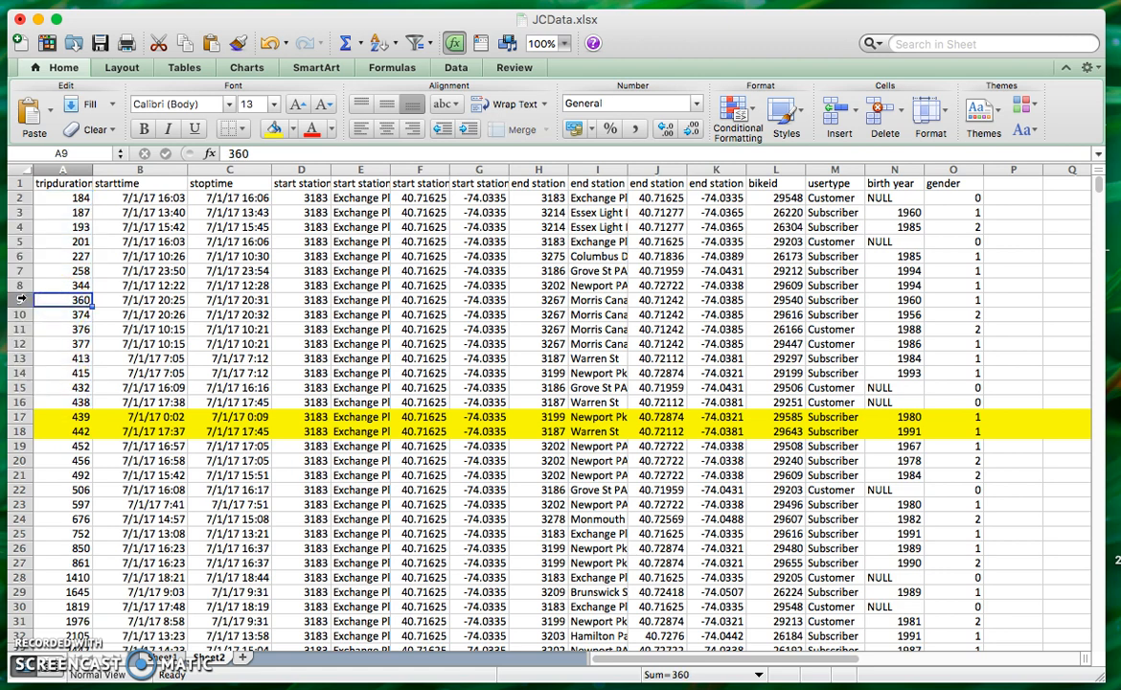
left_click(19, 299)
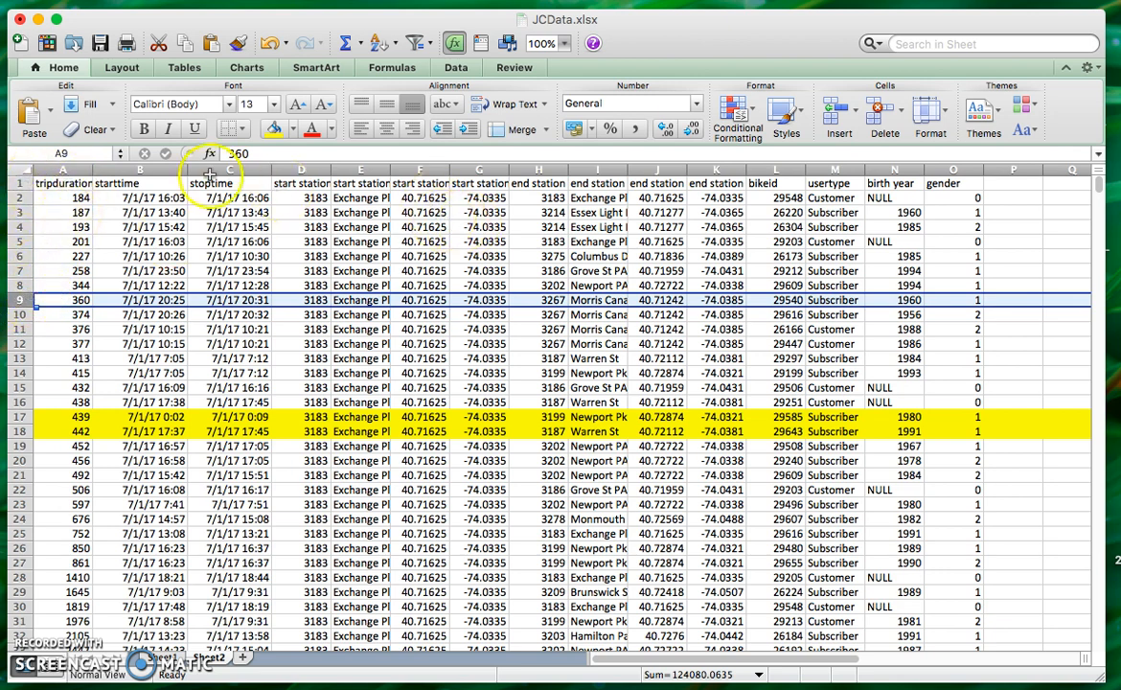
left_click(272, 134)
left_click_drag(67, 280, 72, 204)
left_click_drag(43, 314, 50, 399)
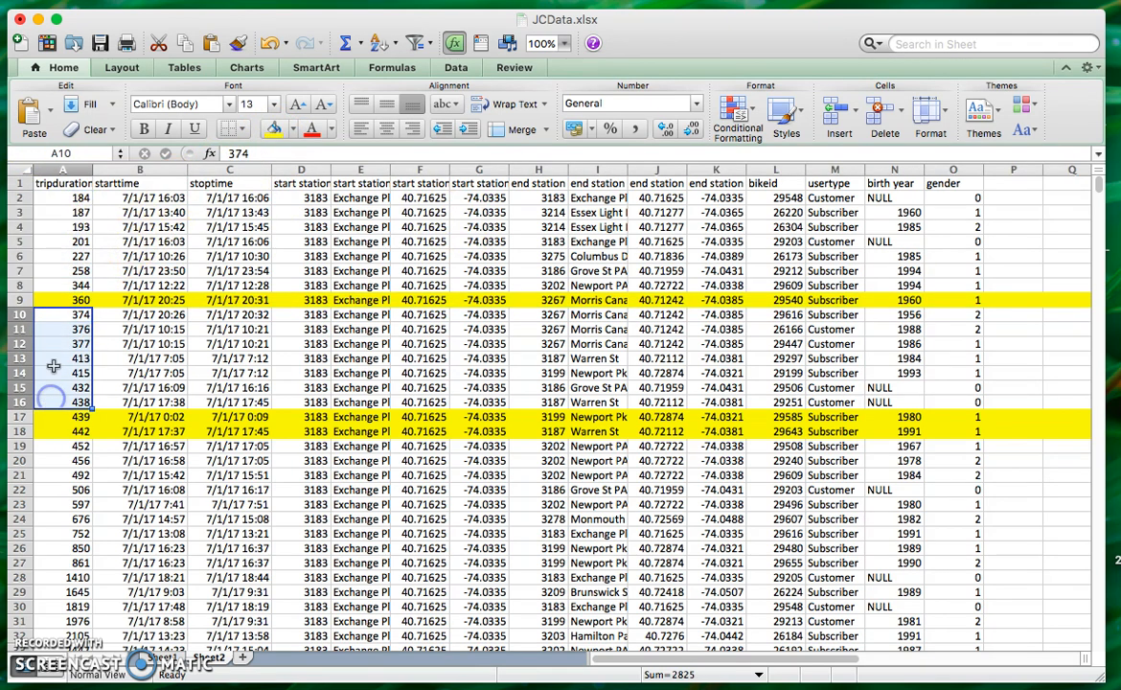
left_click(57, 298)
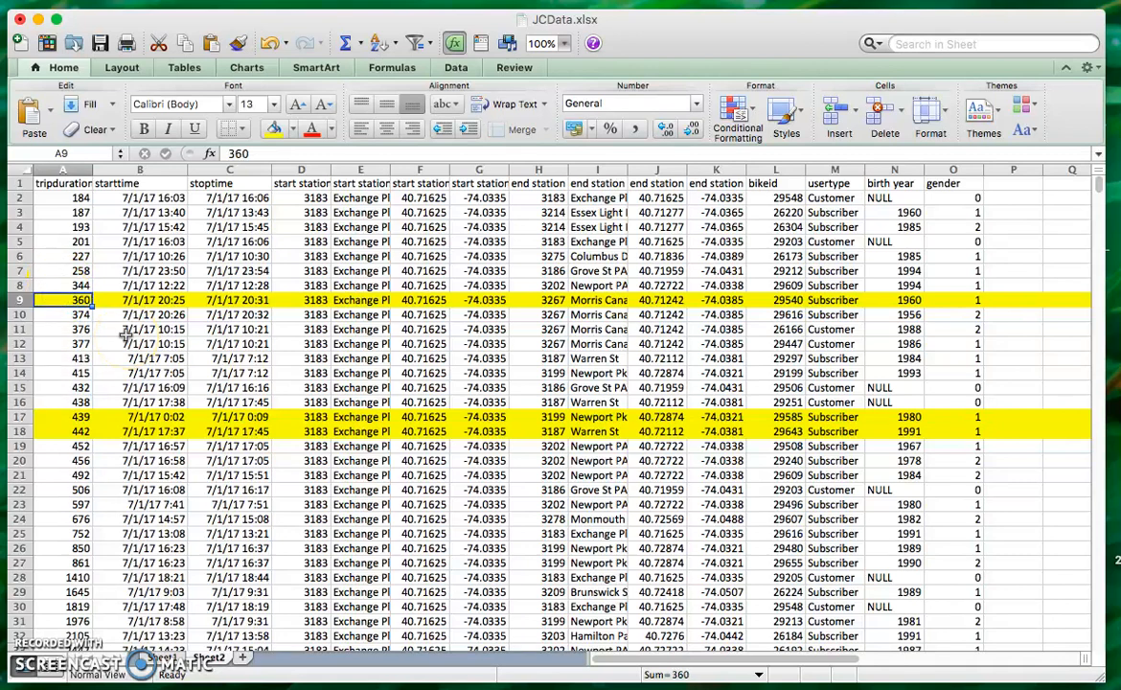
Step: Enter 360 as the Q1 value in B38 and label A39 as Q3
scroll(125, 334, "down", 3)
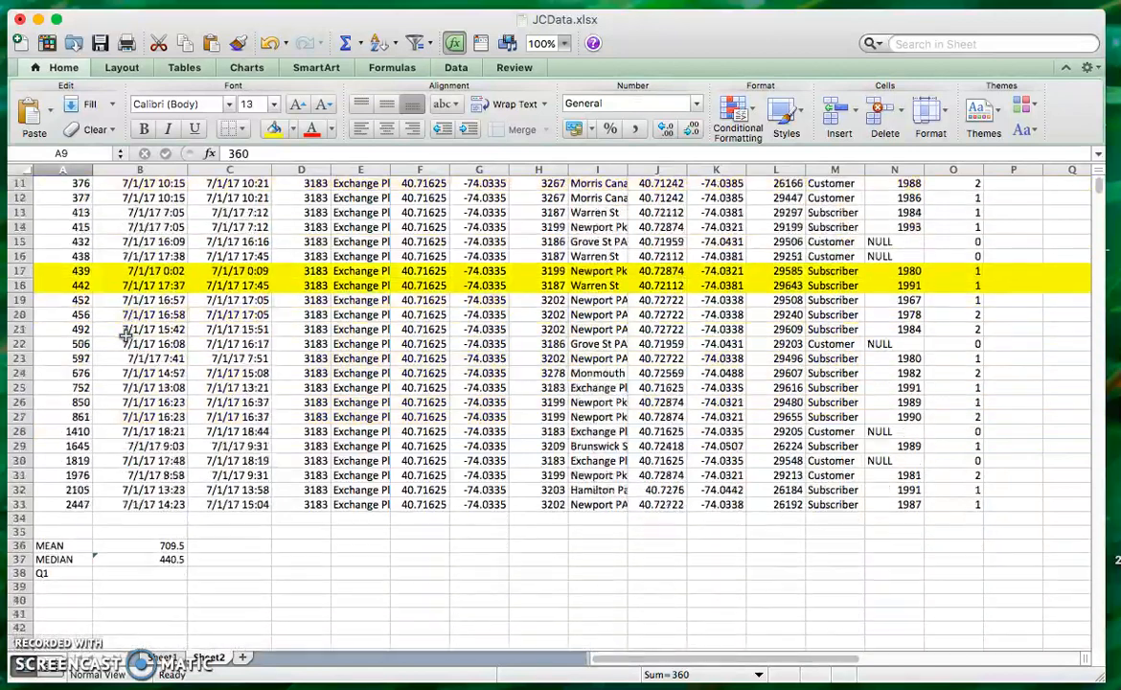
left_click(132, 574)
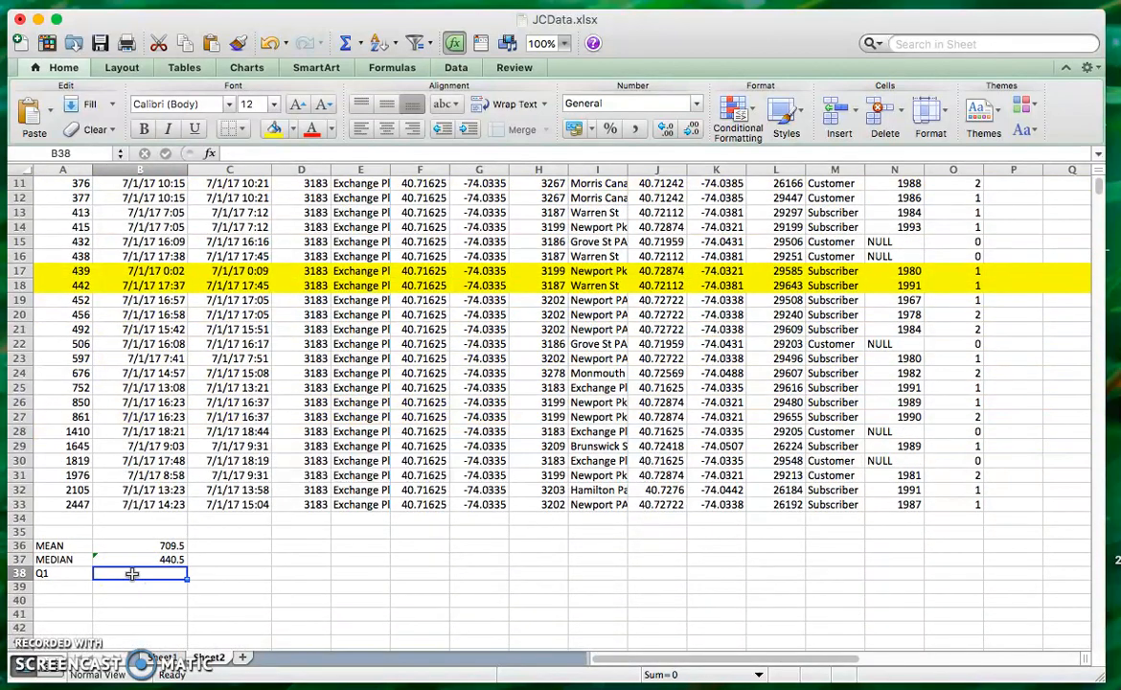
scroll(133, 574, "up", 5)
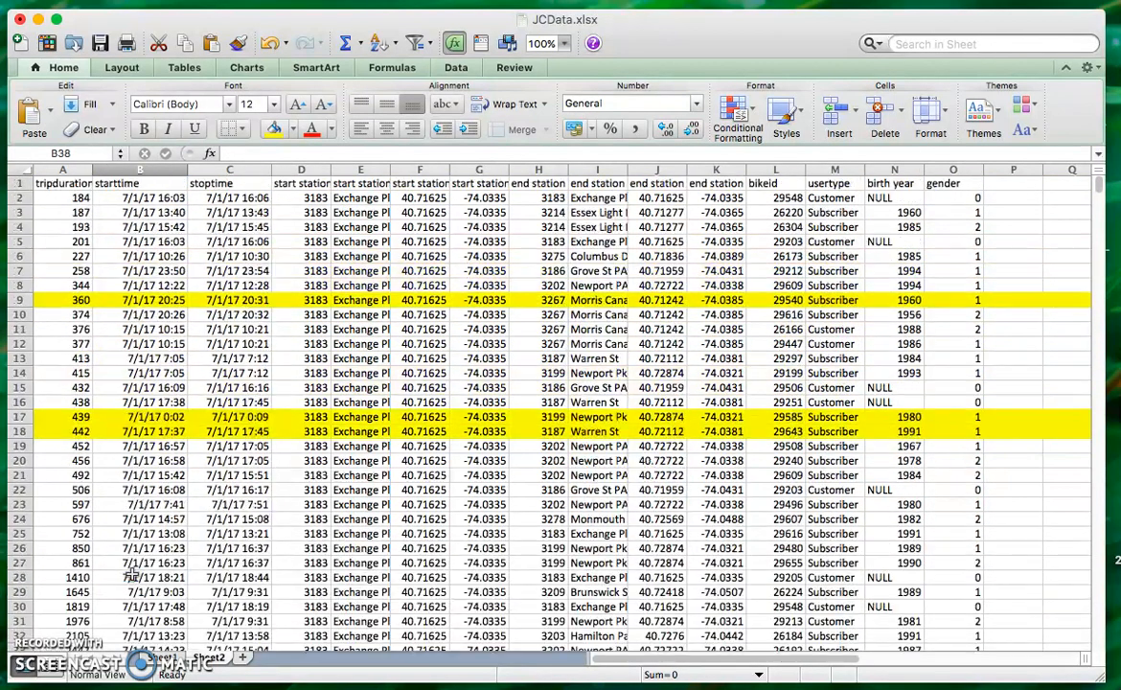
scroll(132, 574, "down", 4)
type("3")
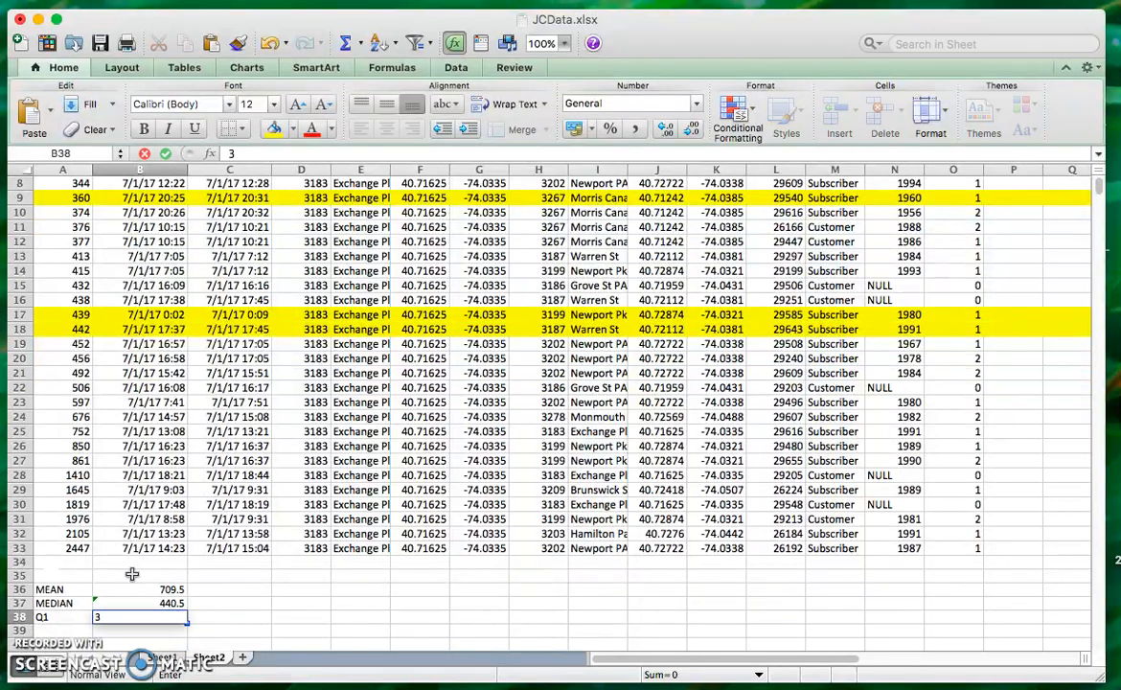
type("60")
key("Return")
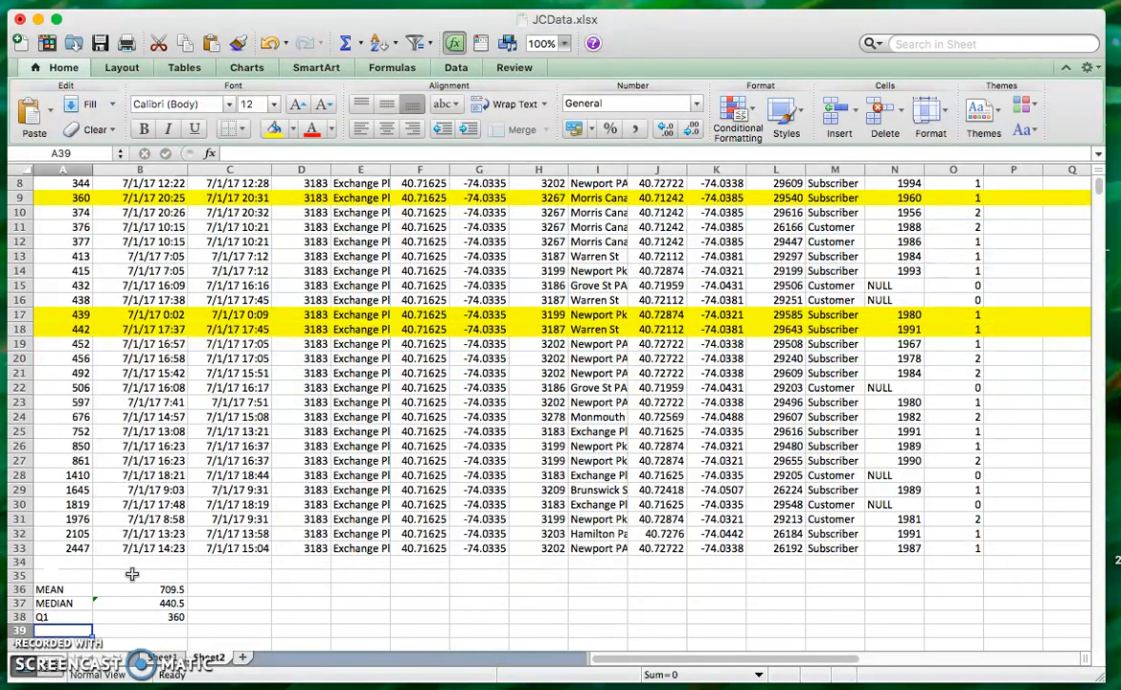
type("Q3")
key("Tab")
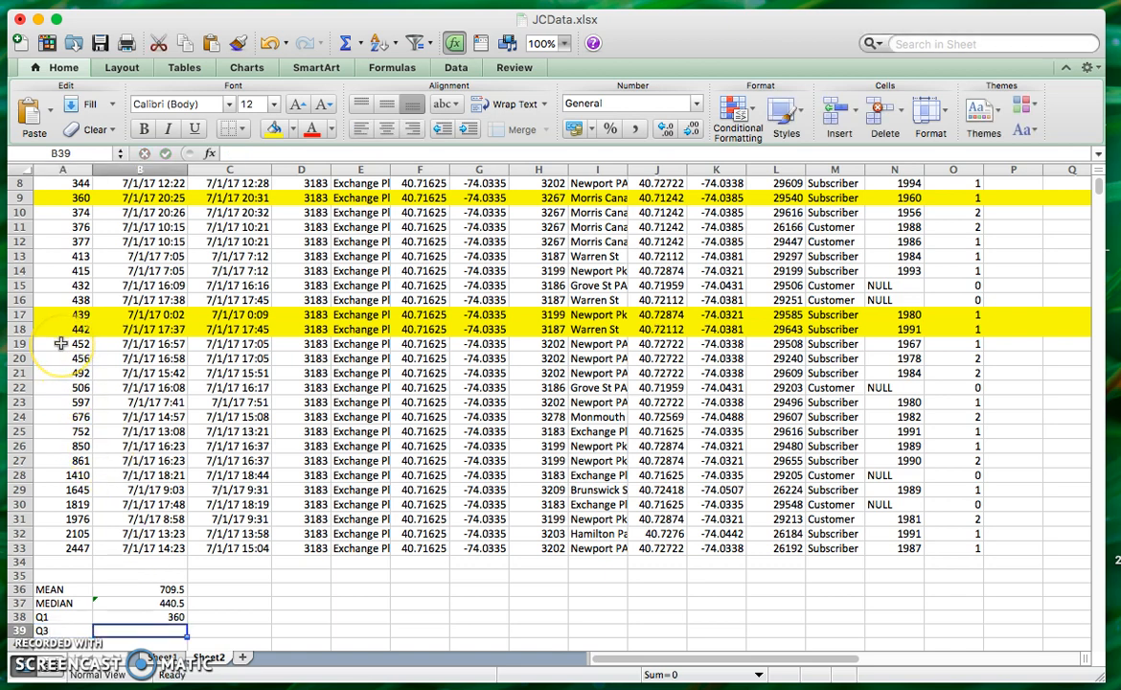
Step: Highlight row 26 in the upper half of the trip durations with a yellow fill and check the values on either side
left_click_drag(60, 343, 49, 432)
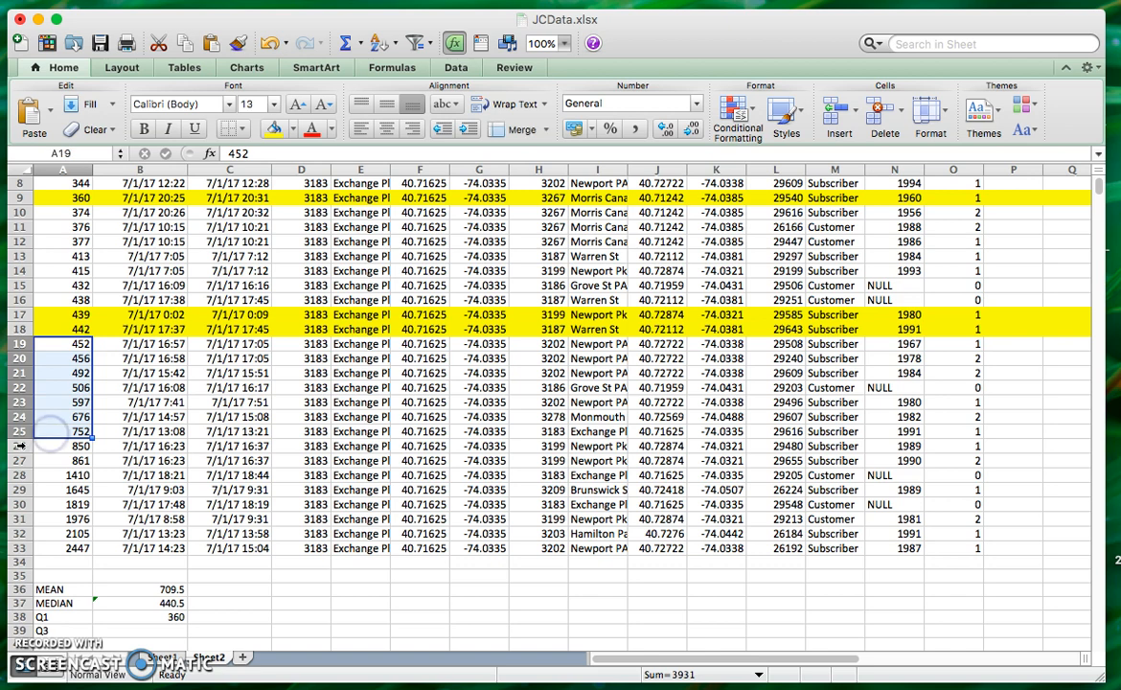
left_click(19, 432)
left_click(75, 339)
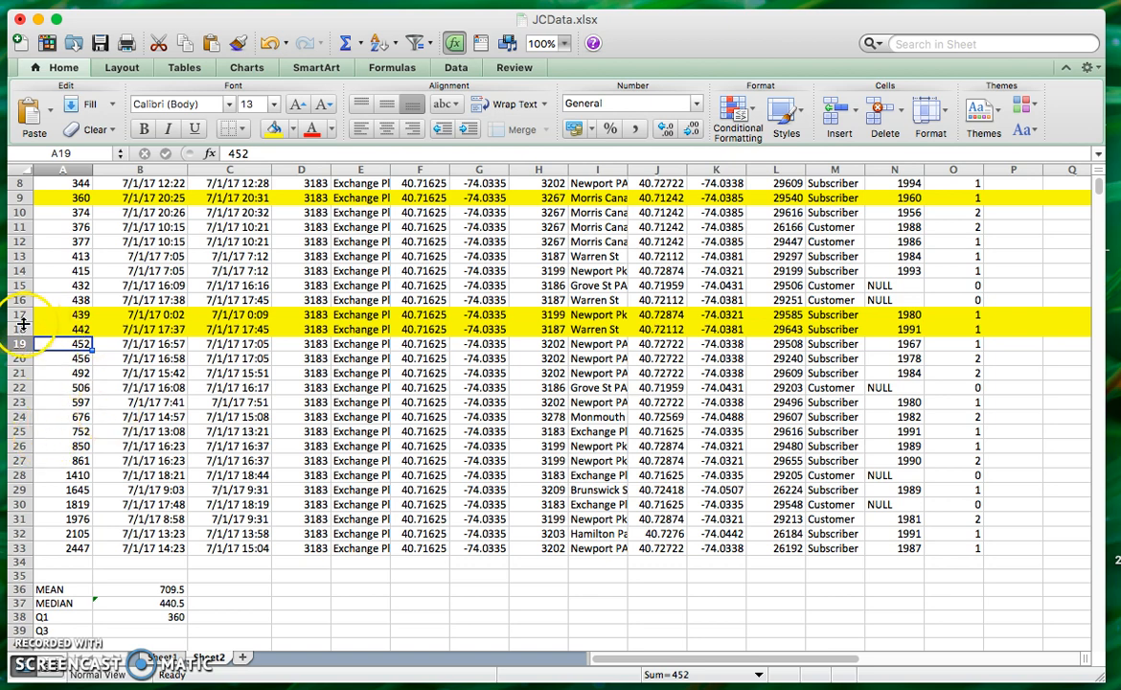
left_click(20, 328)
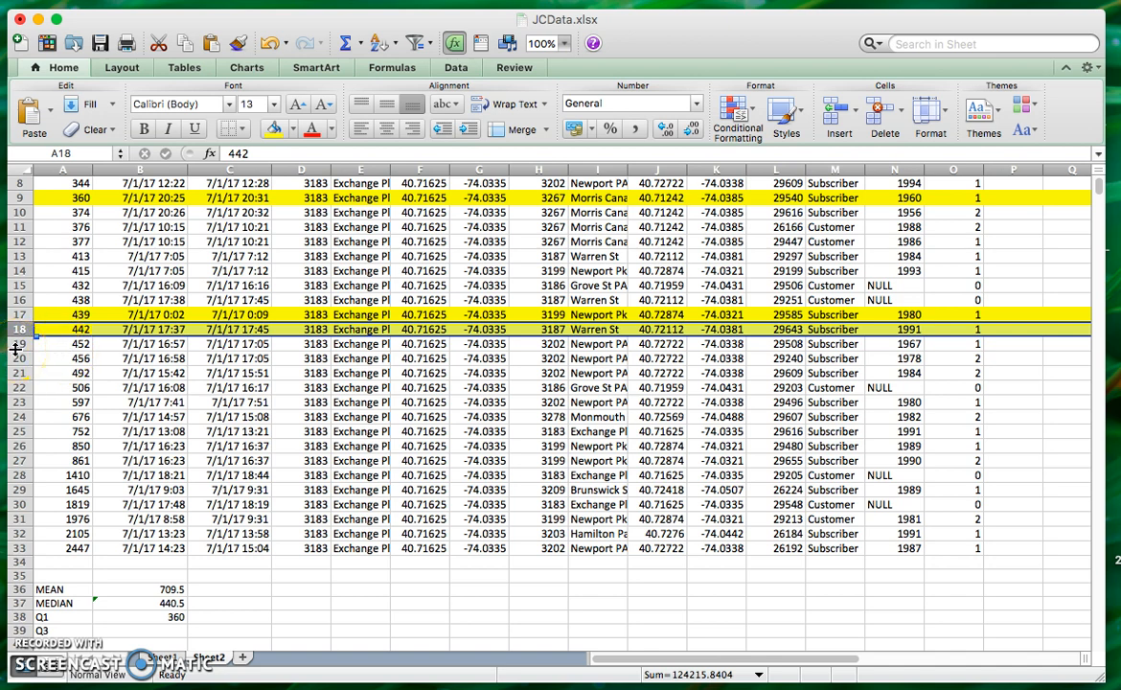
left_click(18, 446)
left_click(275, 129)
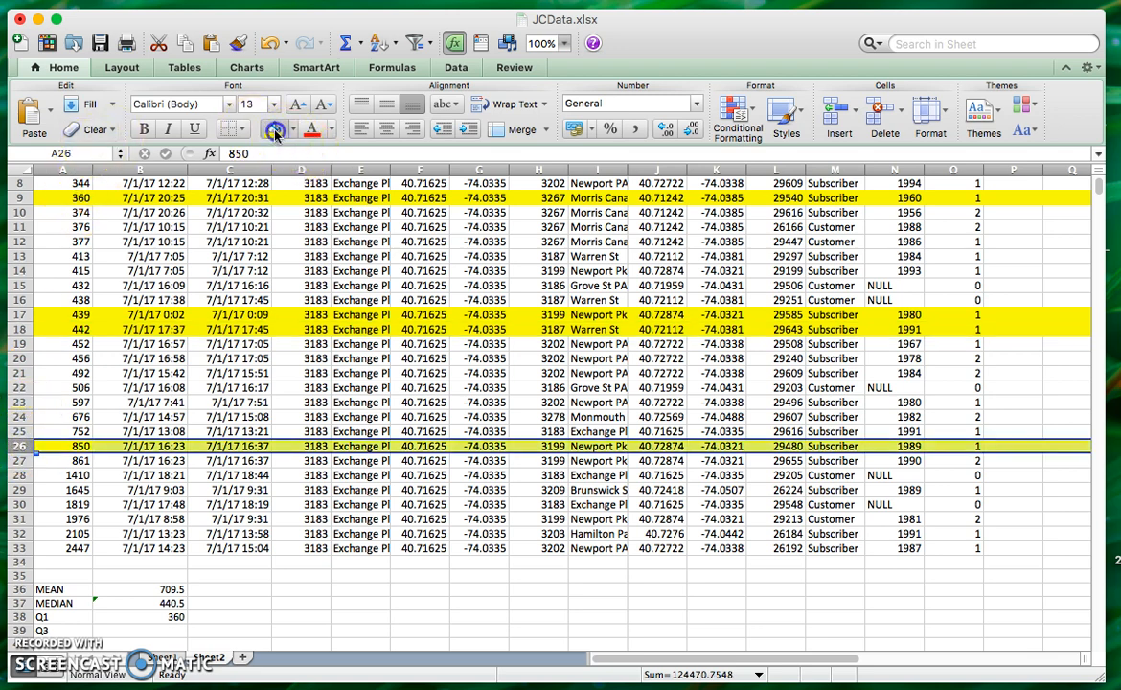
left_click_drag(62, 431, 59, 345)
left_click_drag(43, 461, 50, 549)
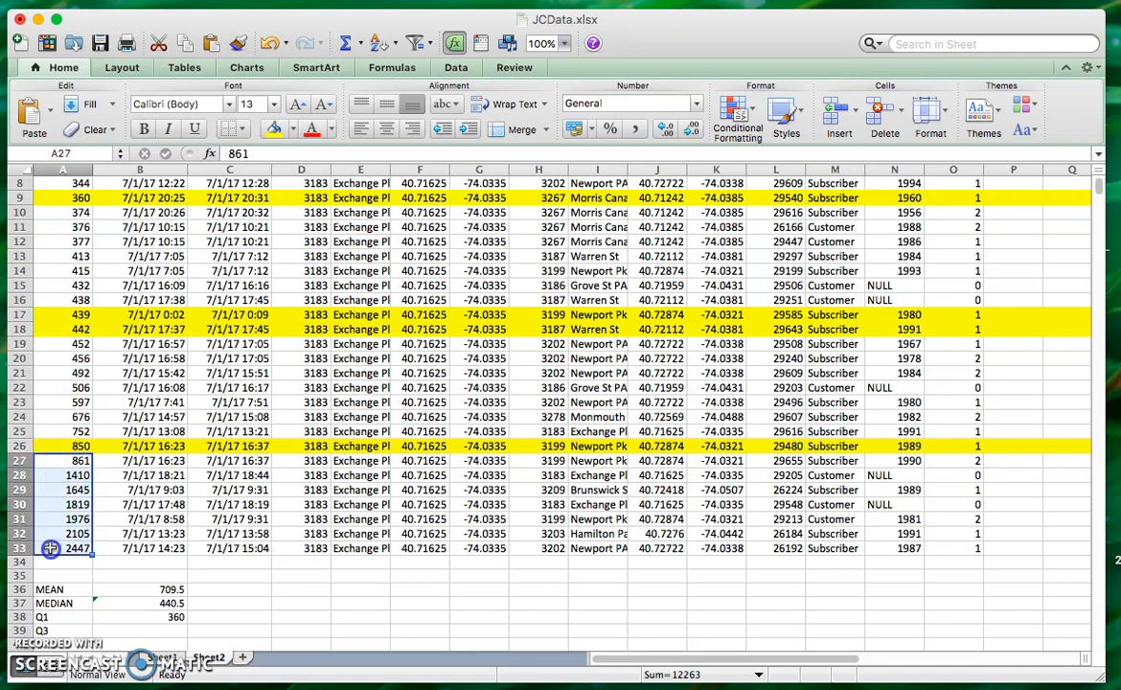
Step: Enter 850 as the Q3 value in B39
left_click(163, 628)
type("850")
key("Return")
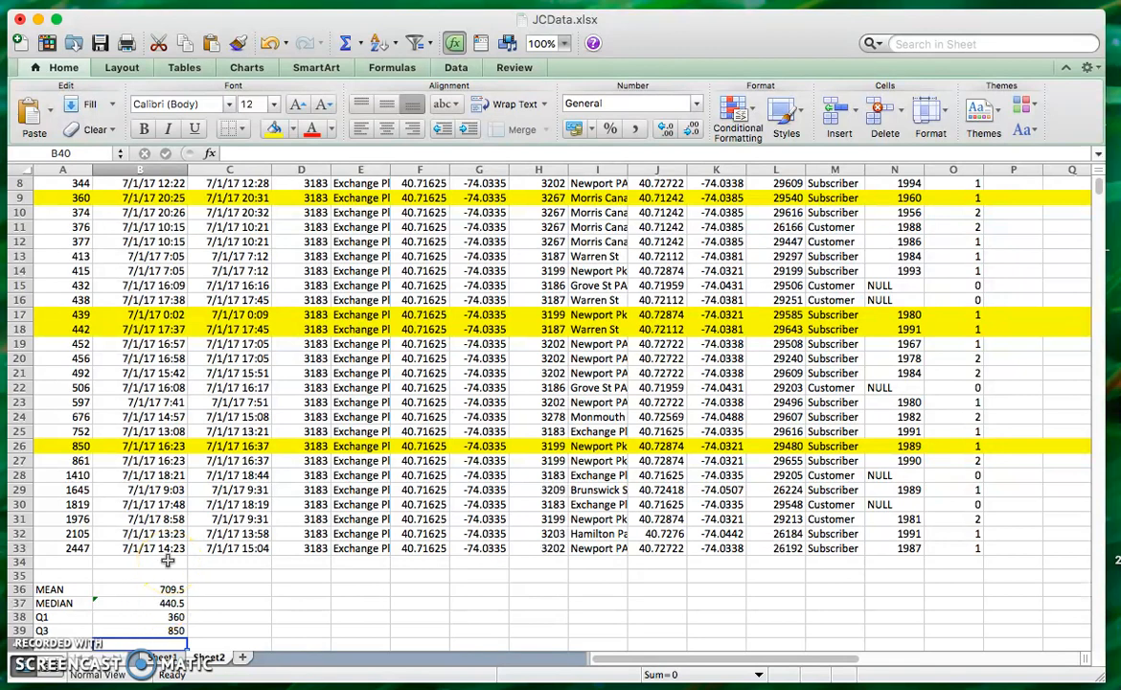
left_click(224, 624)
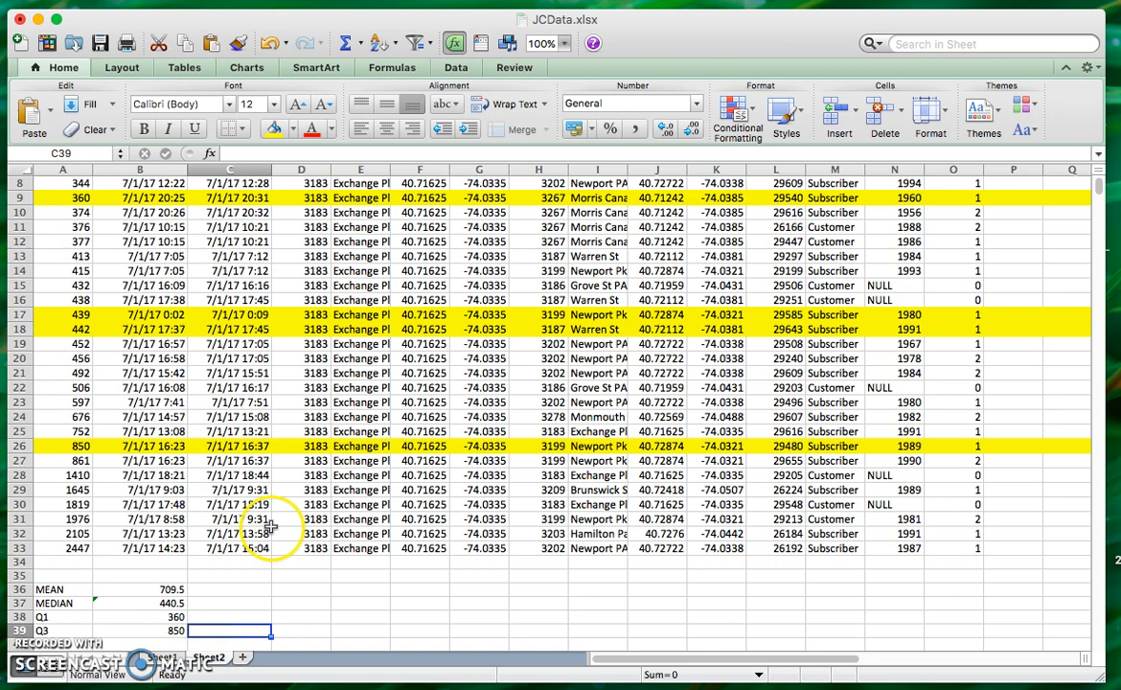
Step: Try to copy the entire statistics rows 36 to 39 to cell Q2
scroll(239, 527, "up", 3)
scroll(233, 530, "down", 3)
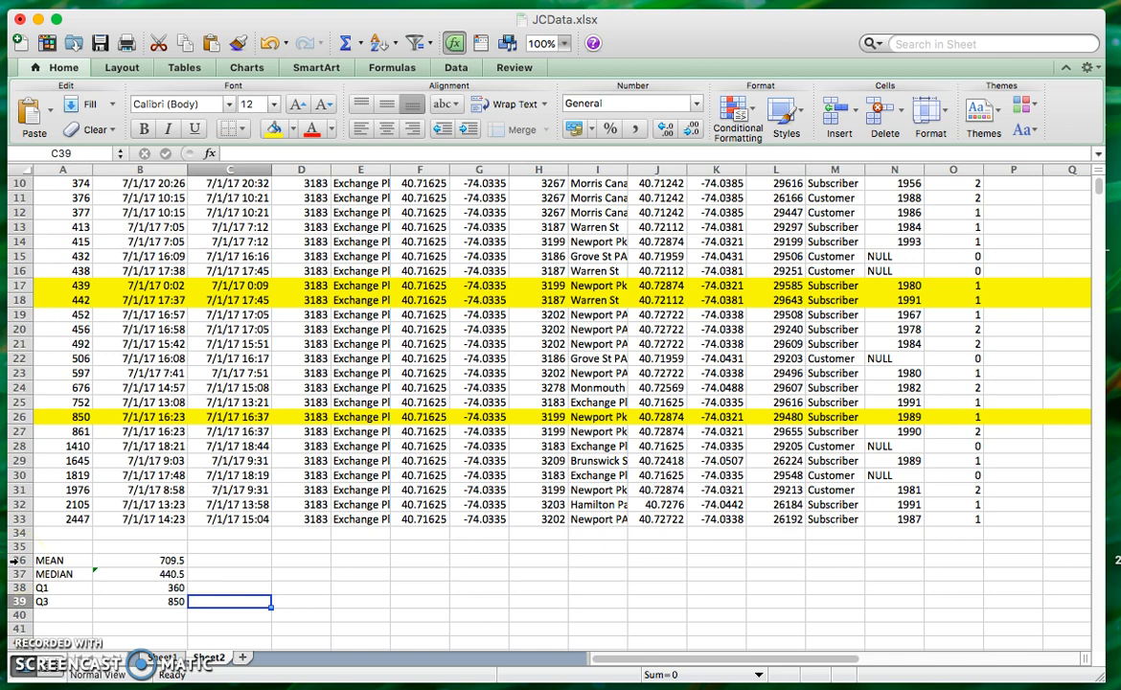
left_click_drag(14, 560, 17, 600)
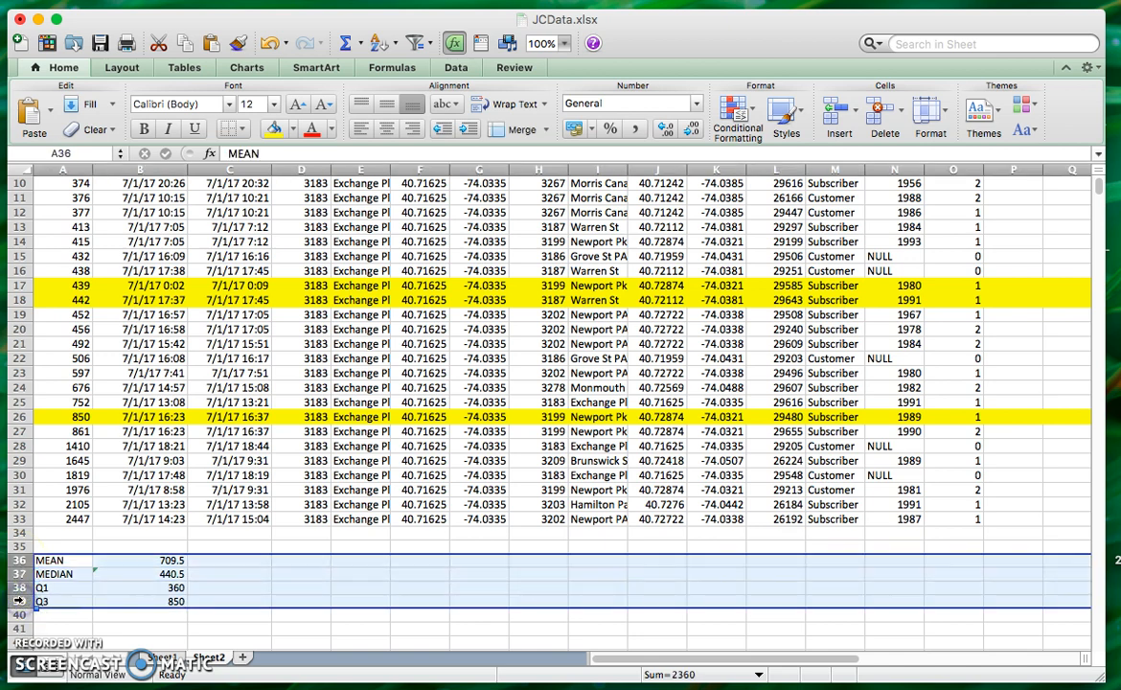
key("super+c")
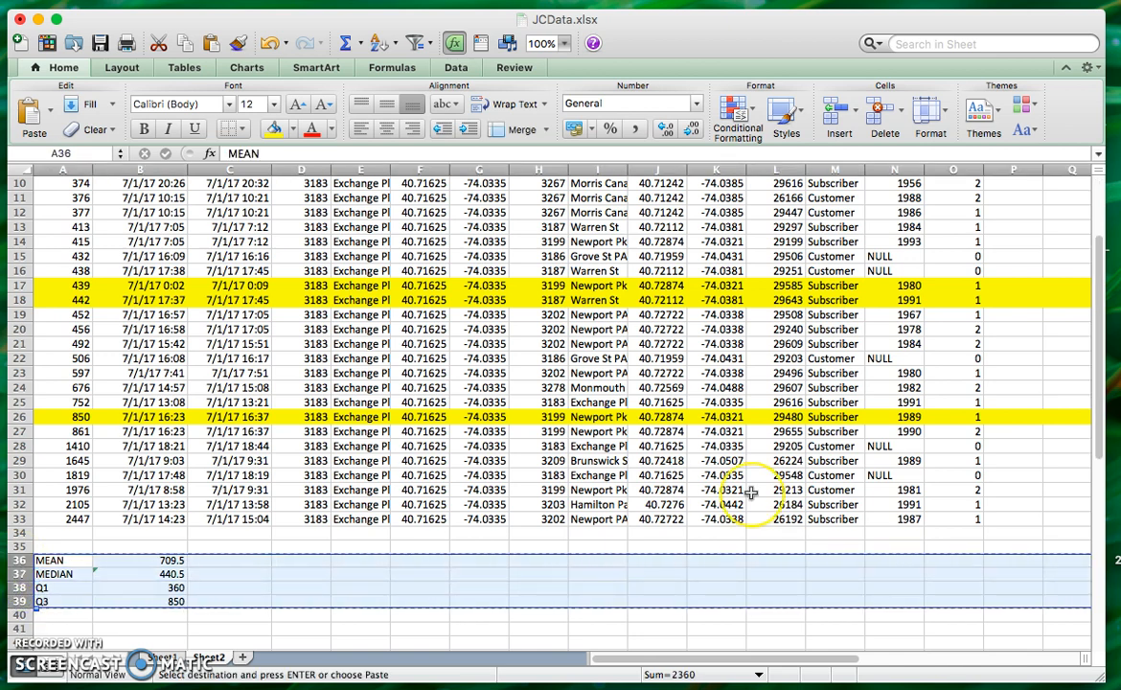
scroll(752, 491, "up", 3)
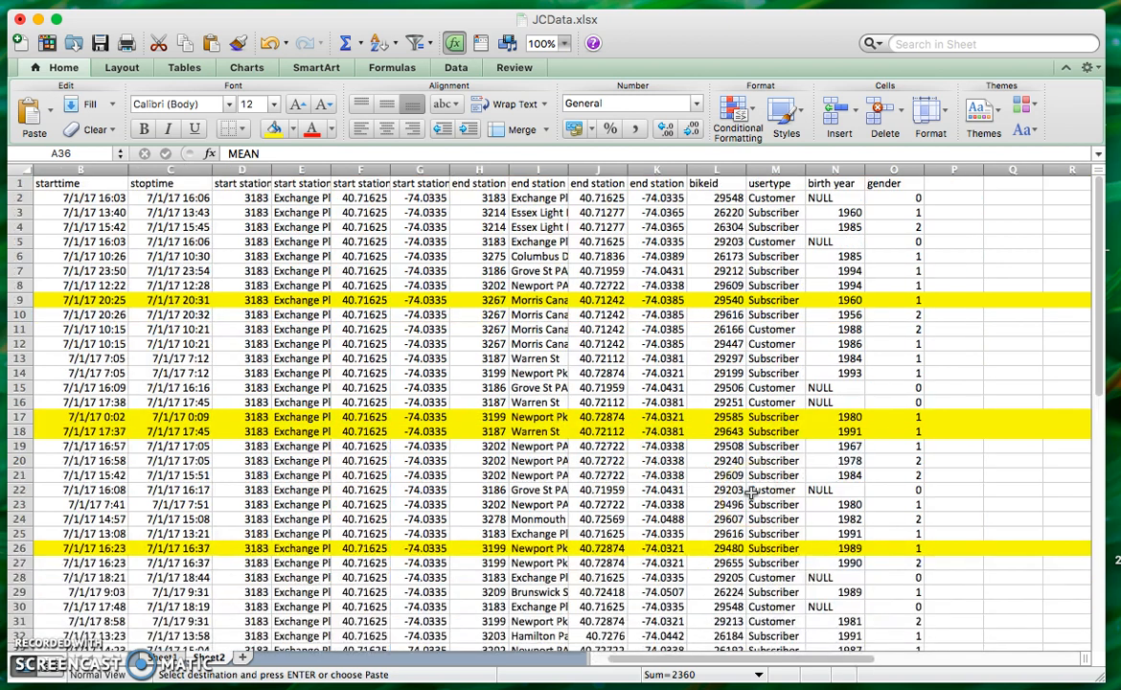
left_click(1000, 199)
key("super+v")
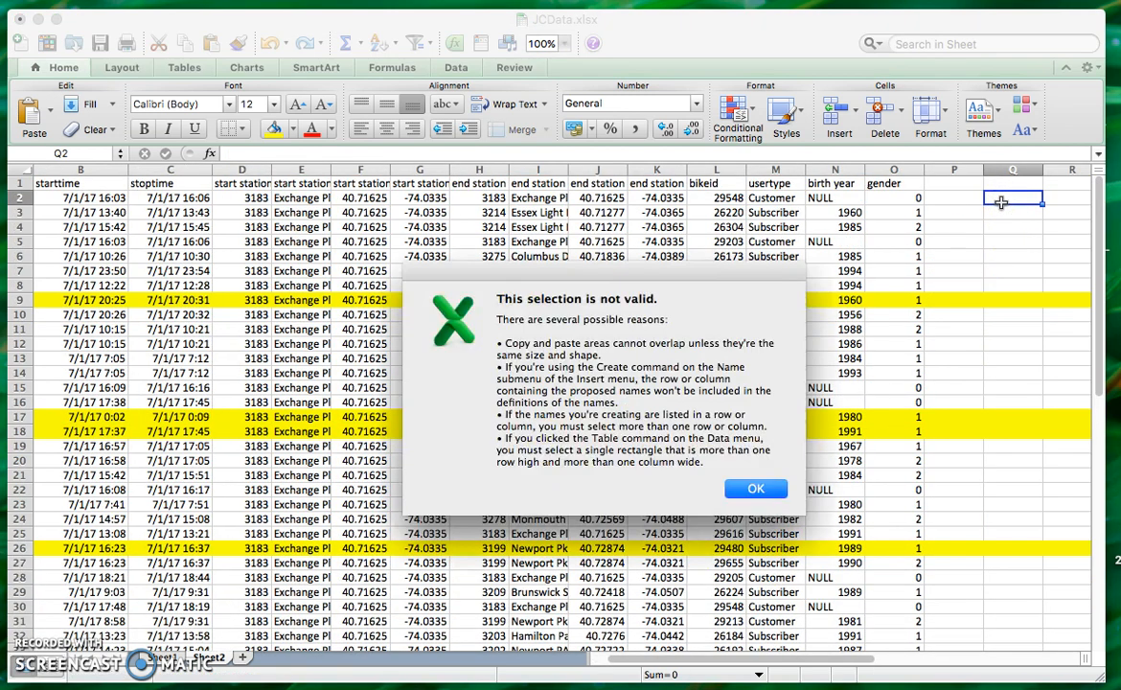
left_click(756, 490)
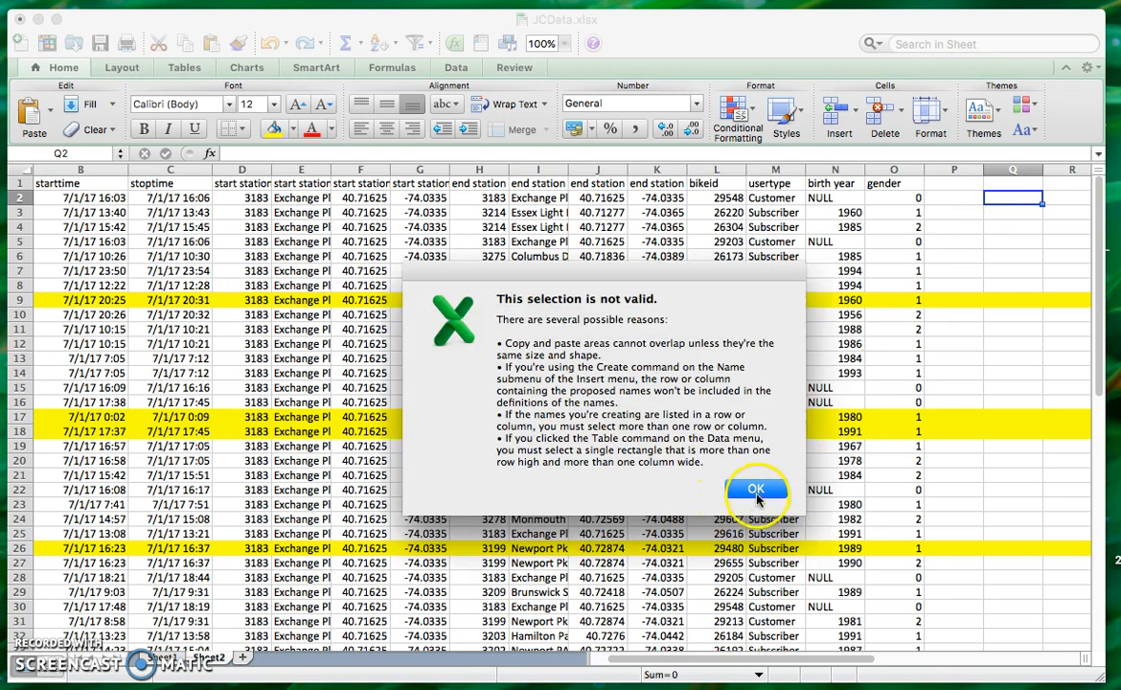
left_click(756, 490)
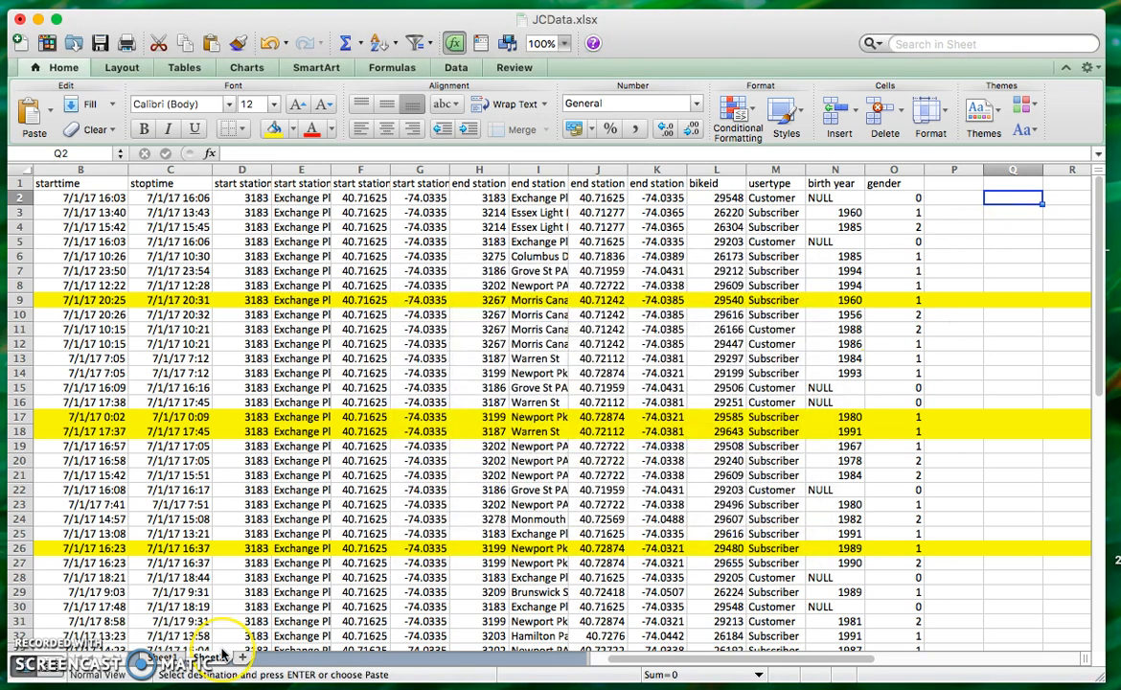
scroll(243, 618, "down", 5)
scroll(243, 618, "left", 2)
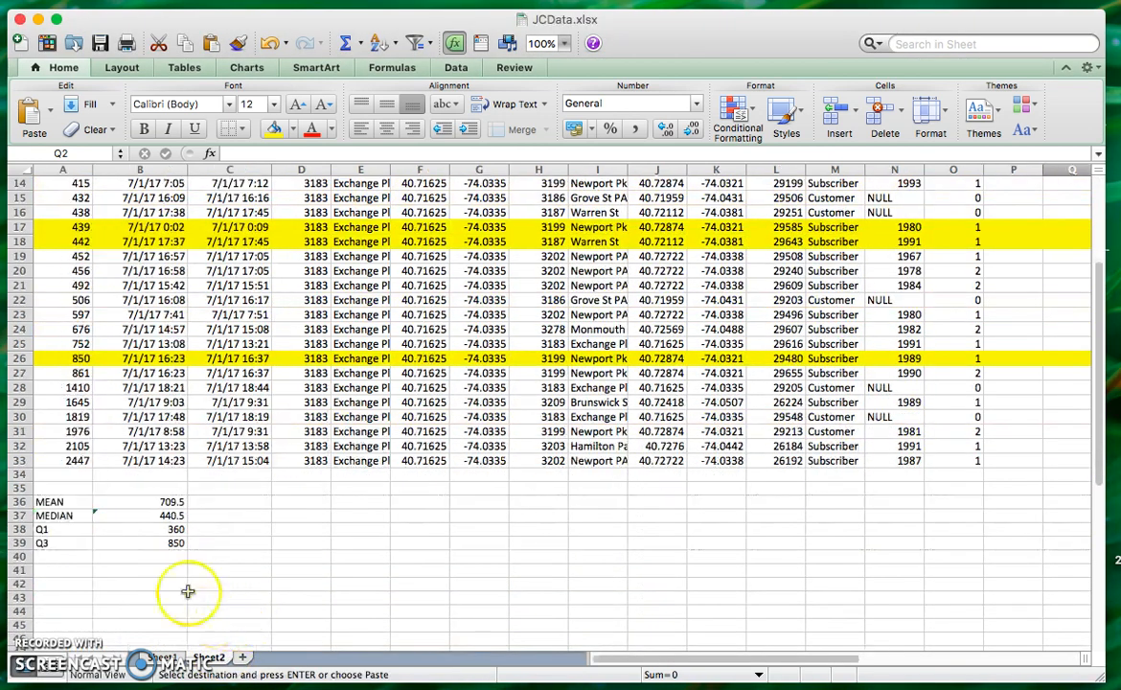
key("Escape")
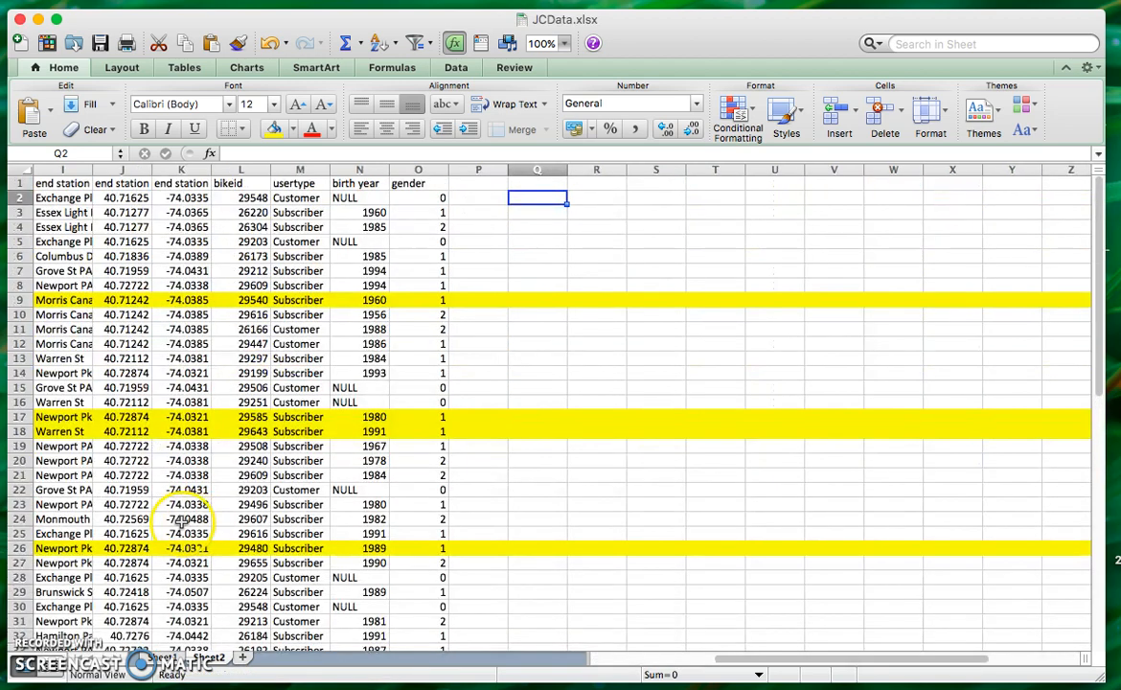
Step: Copy the statistics block A36:B39 to the empty area beside the data, starting at Q2
scroll(158, 518, "left", 5)
scroll(154, 518, "down", 3)
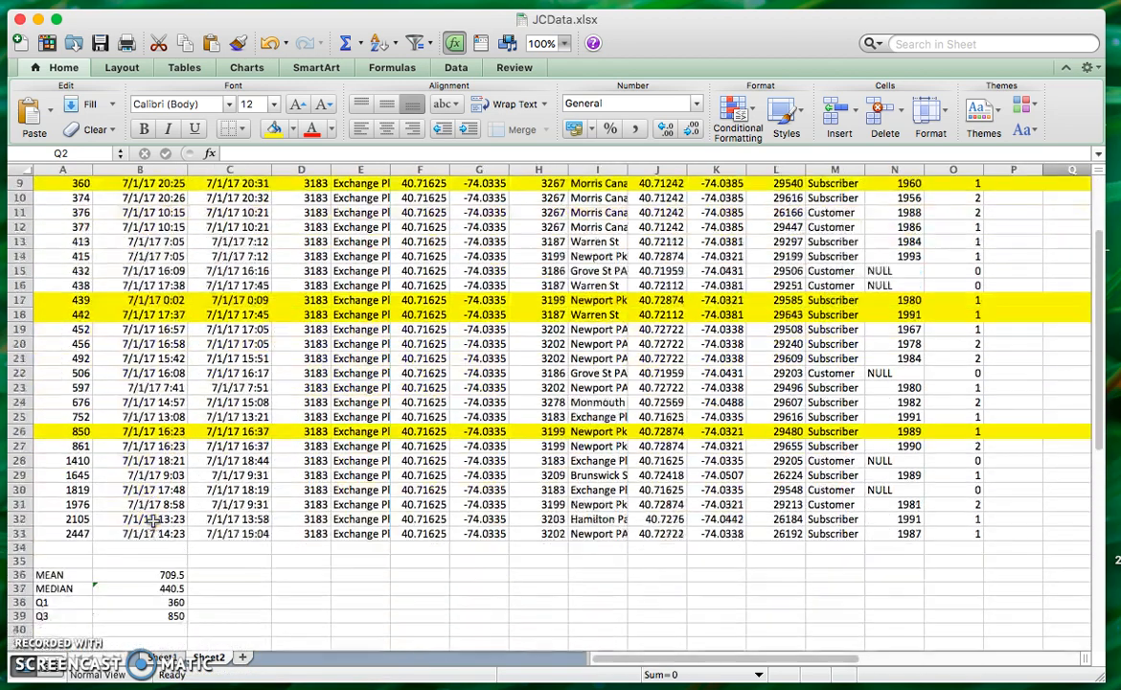
left_click_drag(52, 560, 138, 600)
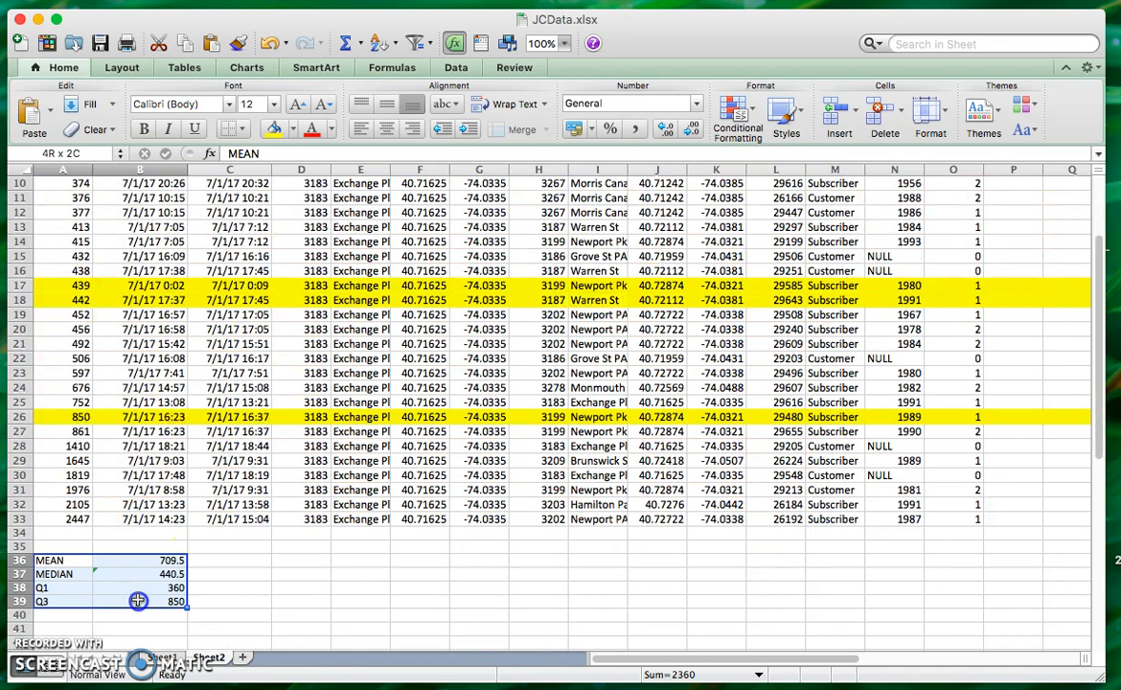
key("super+c")
scroll(574, 585, "up", 3)
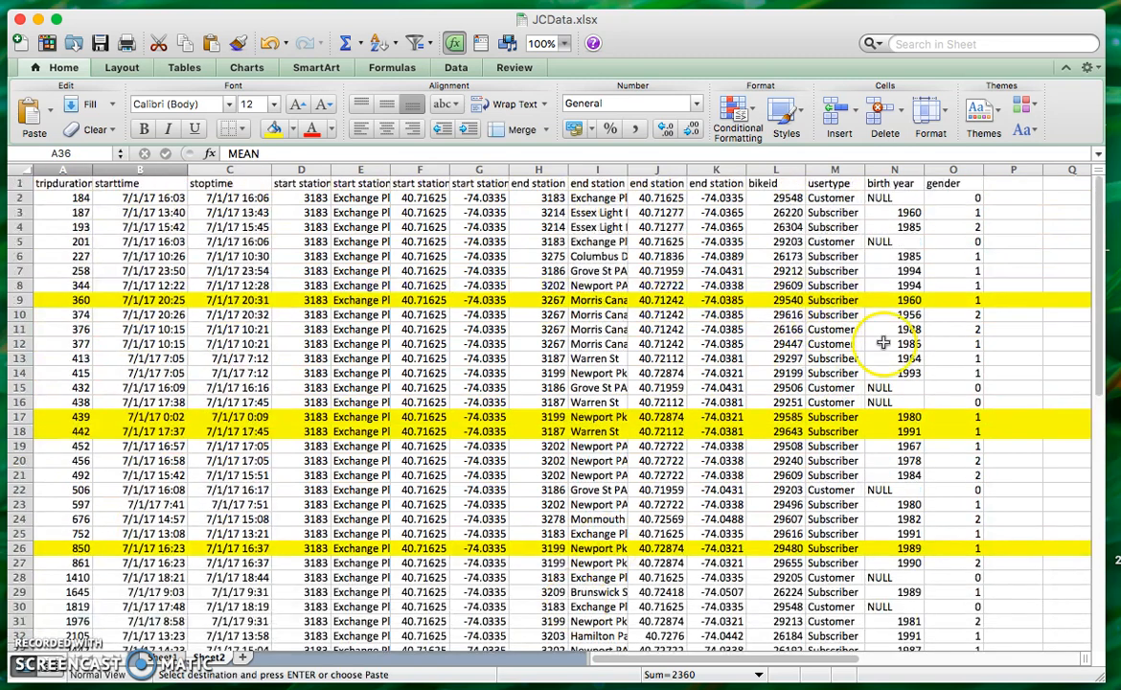
scroll(814, 343, "right", 2)
left_click(907, 196)
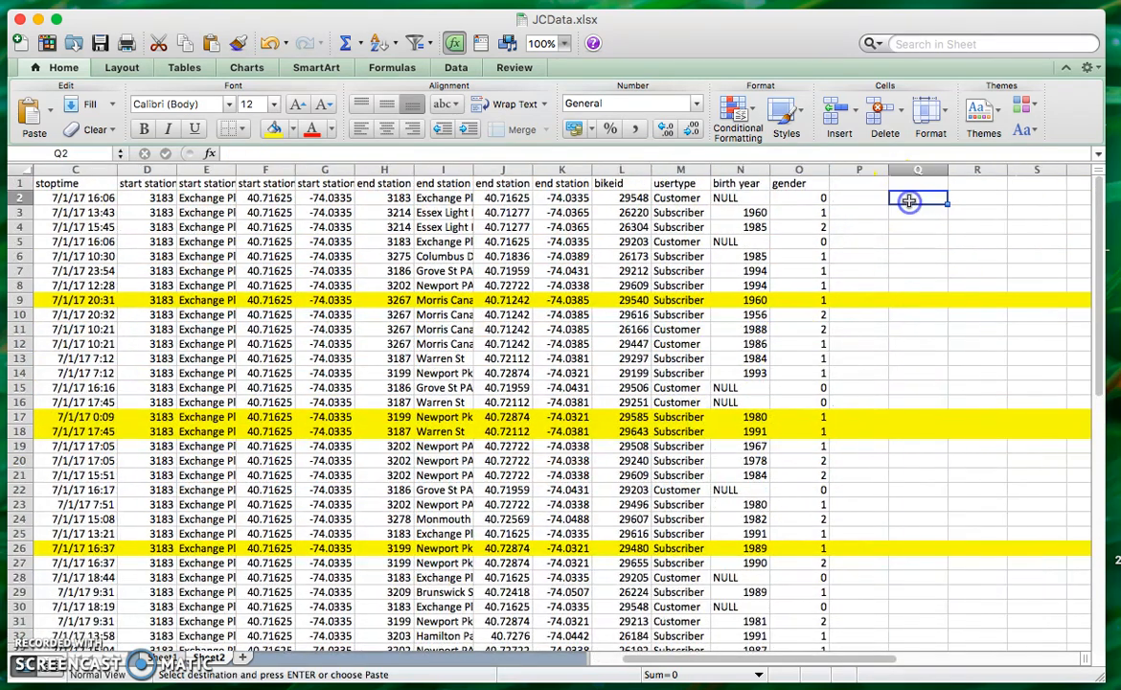
key("Return")
scroll(462, 346, "left", 2)
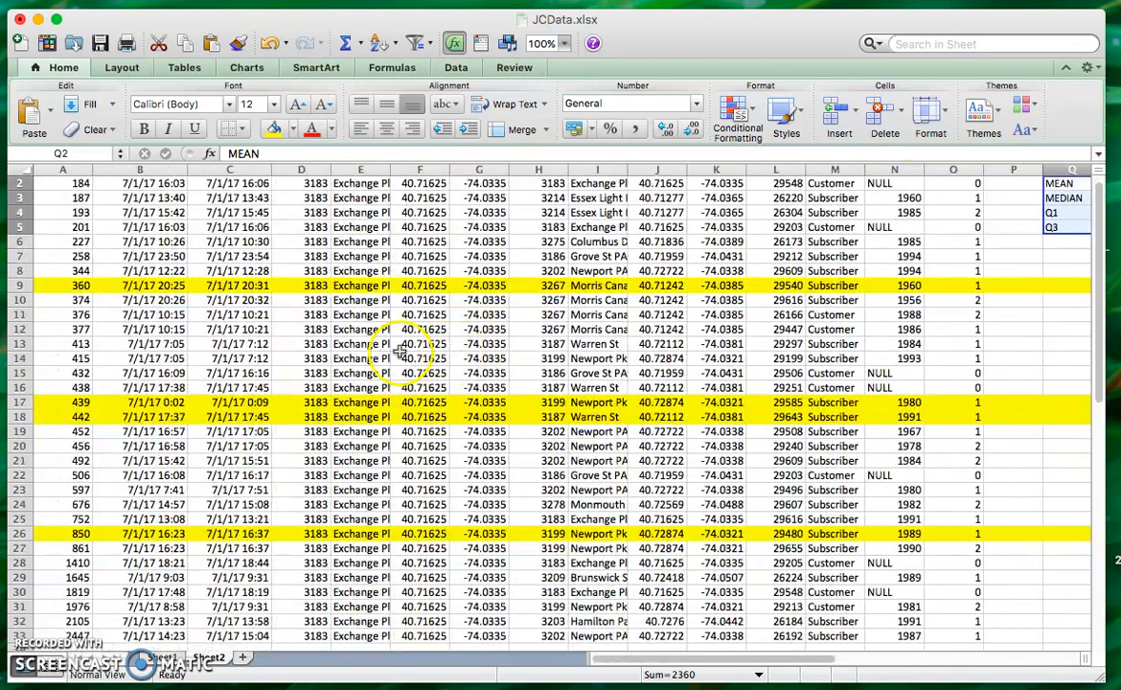
scroll(219, 372, "down", 1)
scroll(218, 372, "up", 2)
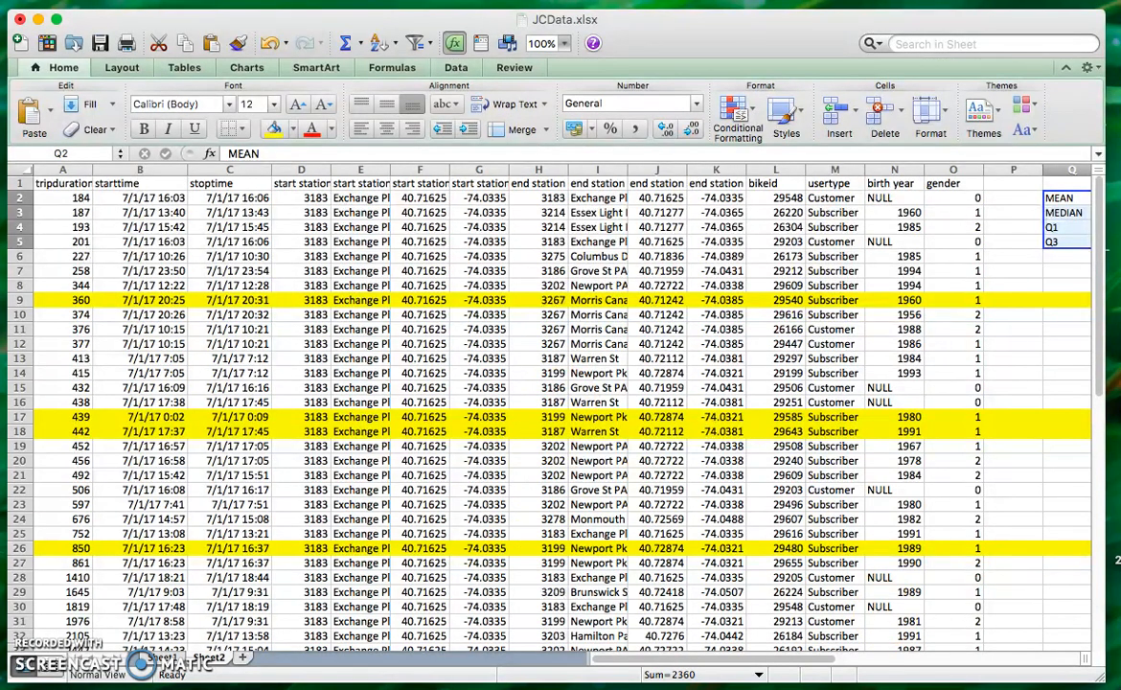
Step: Switch to the browser and review how the Wikipedia Standard deviation article computes population standard deviation, highlighting the phrase on deviations from the average value
left_click(1120, 601)
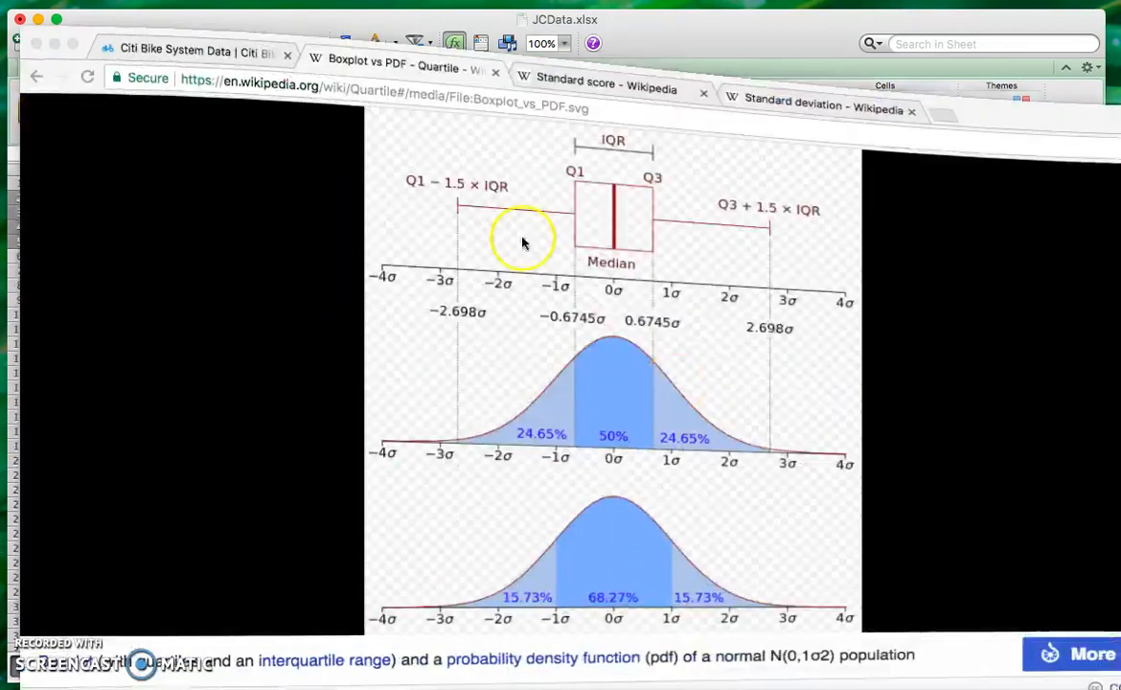
left_click(598, 48)
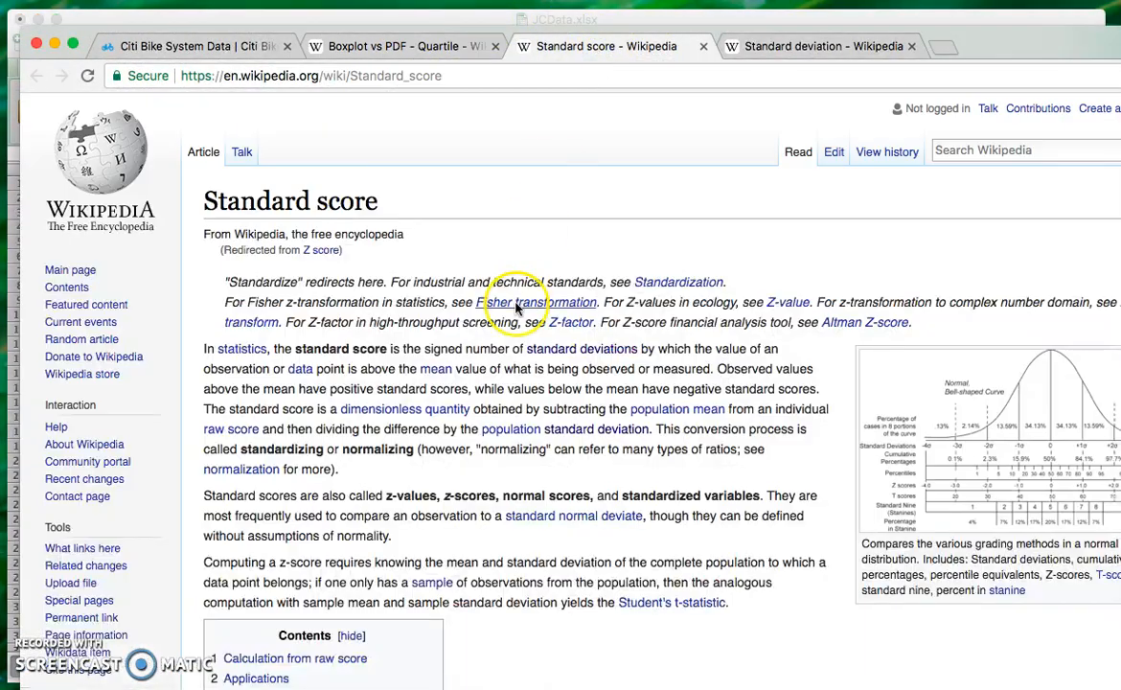
left_click(753, 48)
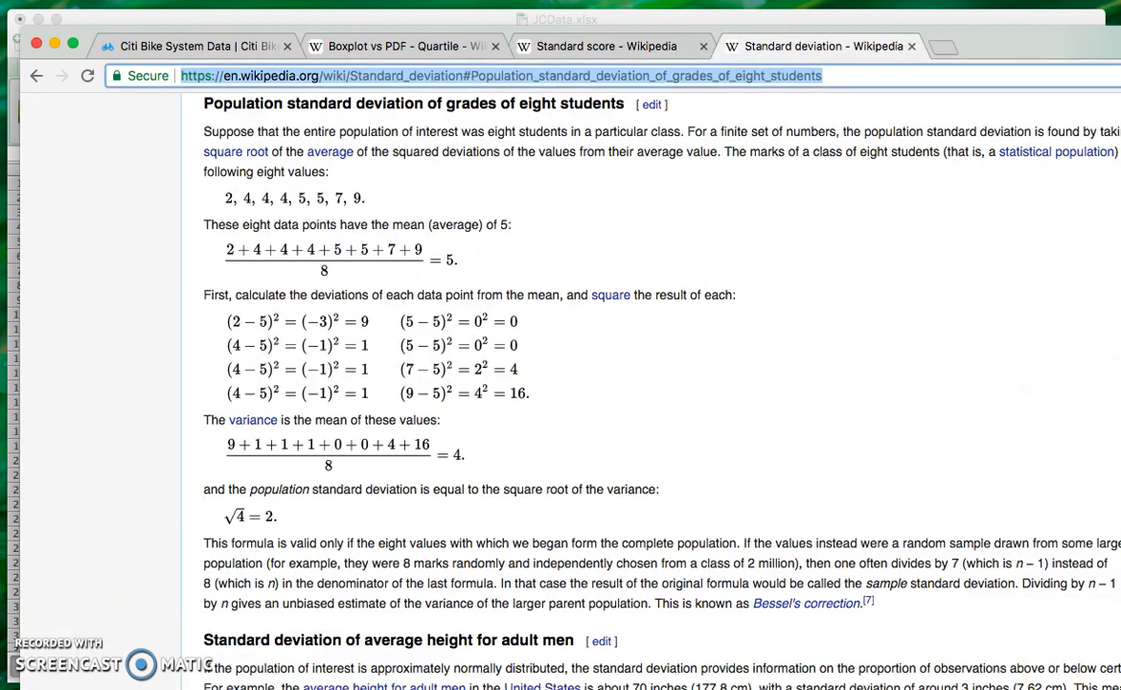
left_click_drag(1120, 689, 1119, 688)
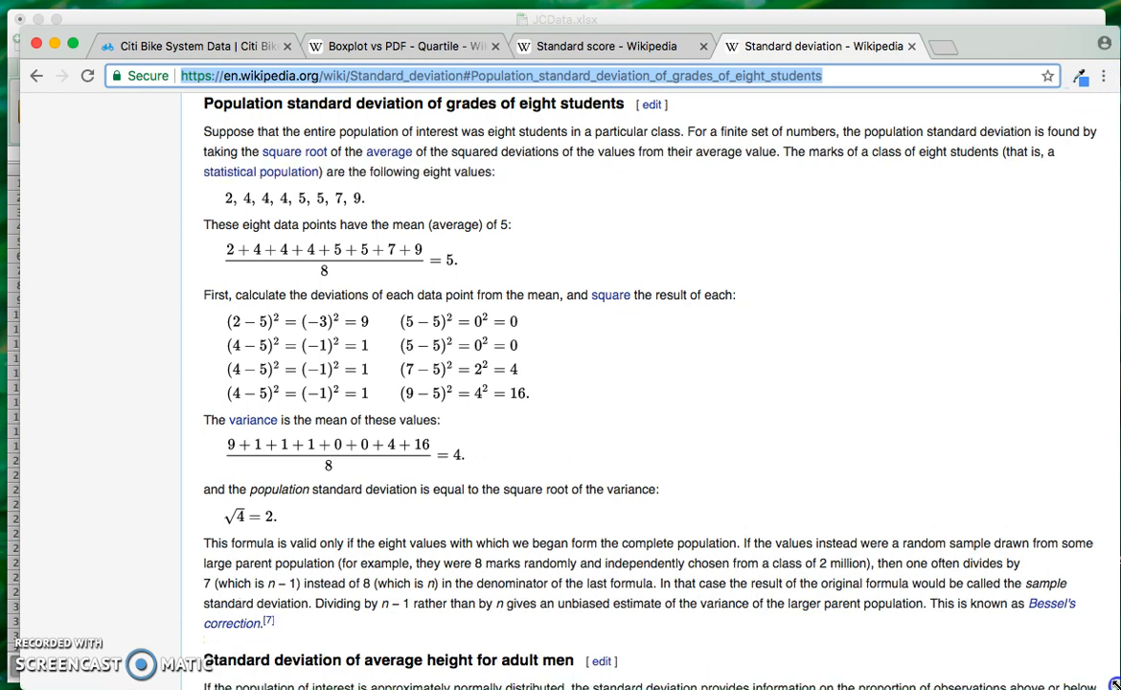
left_click_drag(971, 44, 956, 29)
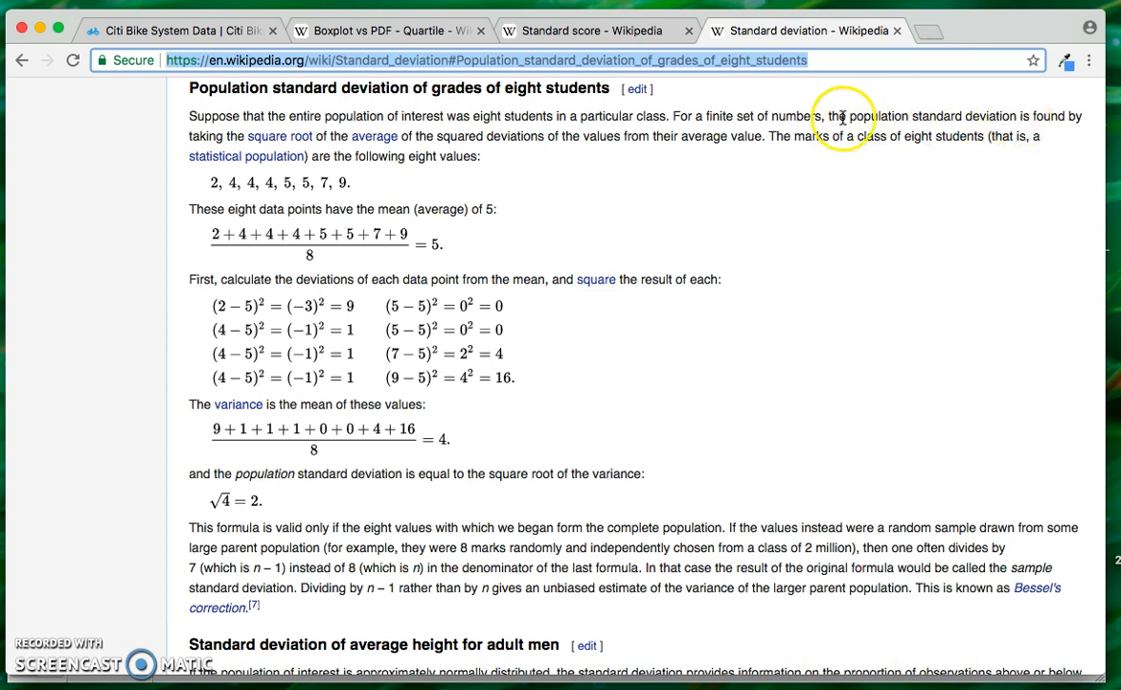
left_click_drag(671, 116, 767, 136)
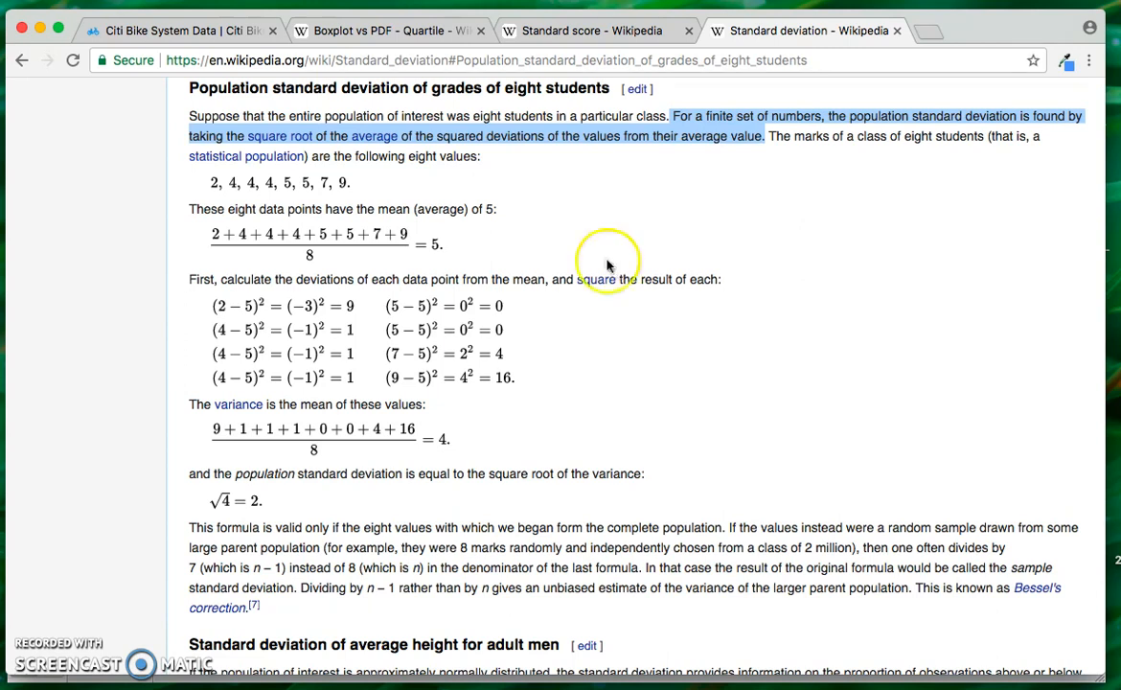
left_click(494, 127)
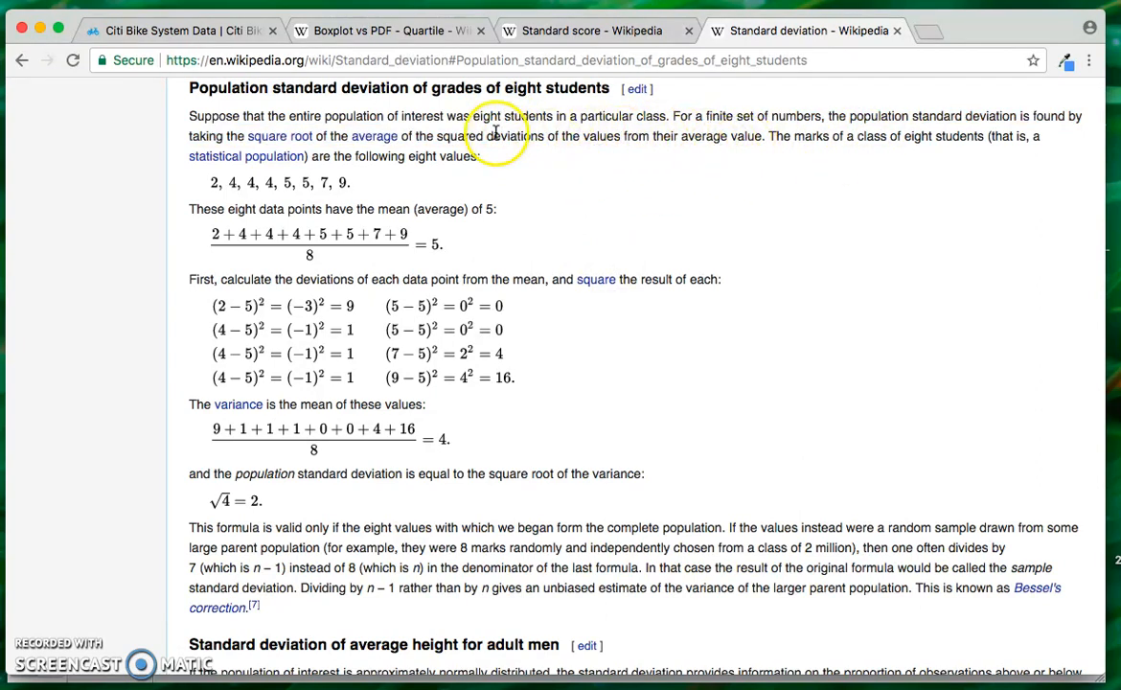
left_click_drag(488, 136, 762, 137)
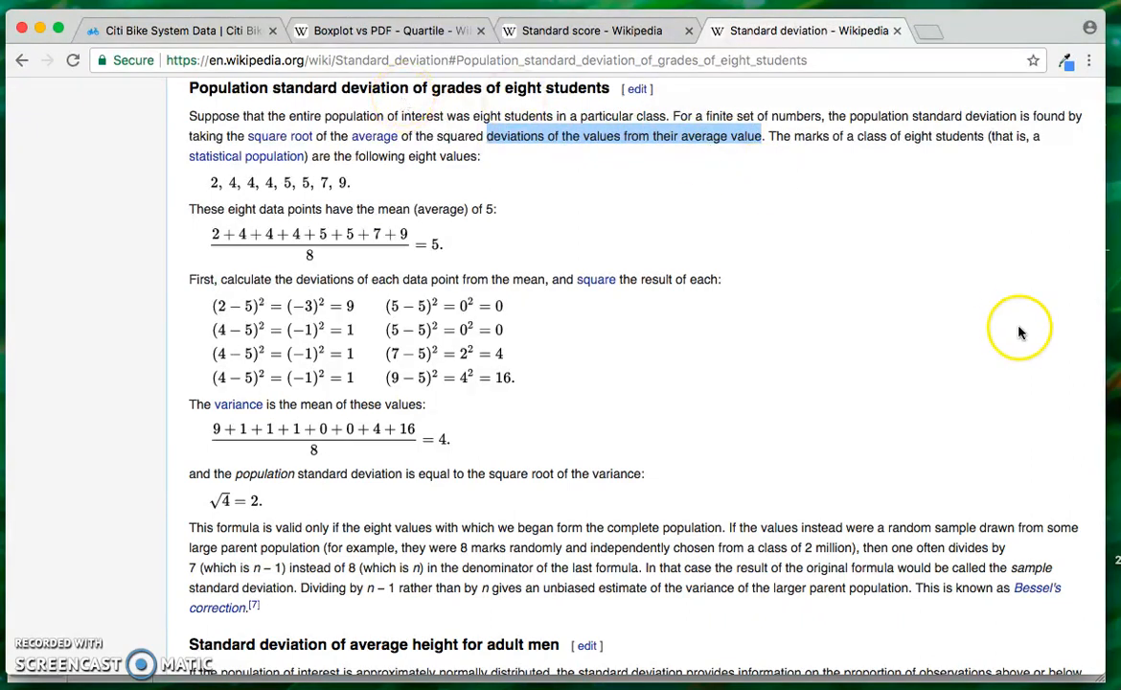
Step: Switch back to the JCData.xlsx workbook and insert a blank column before the starttime column
key("super+Tab")
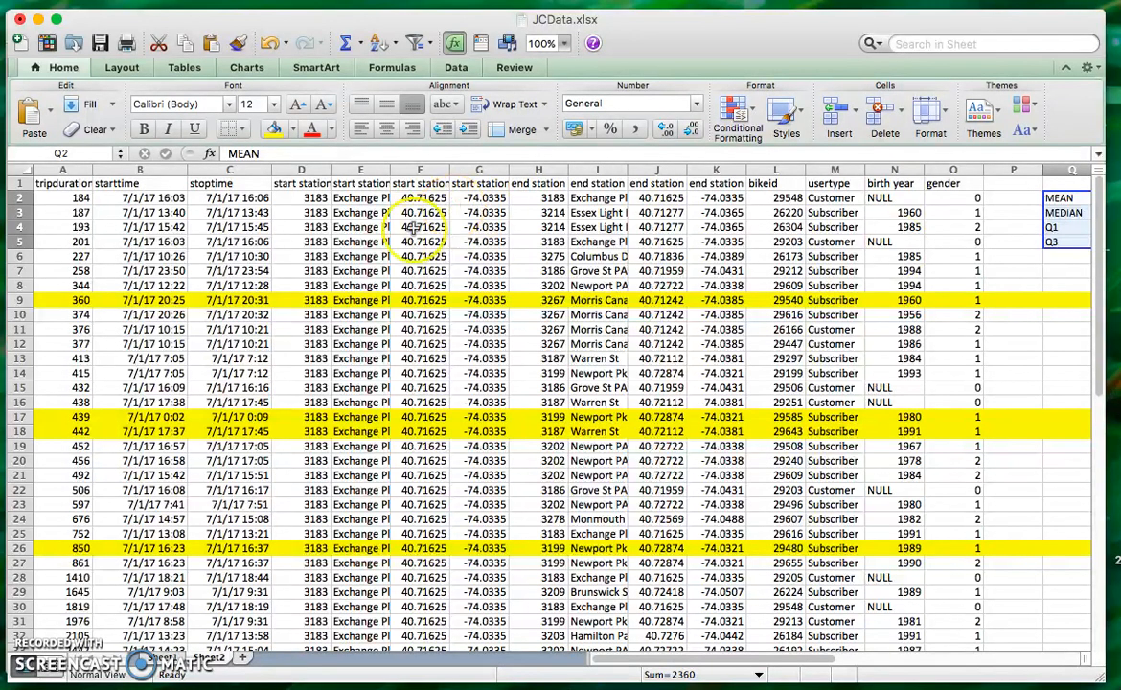
left_click(125, 170)
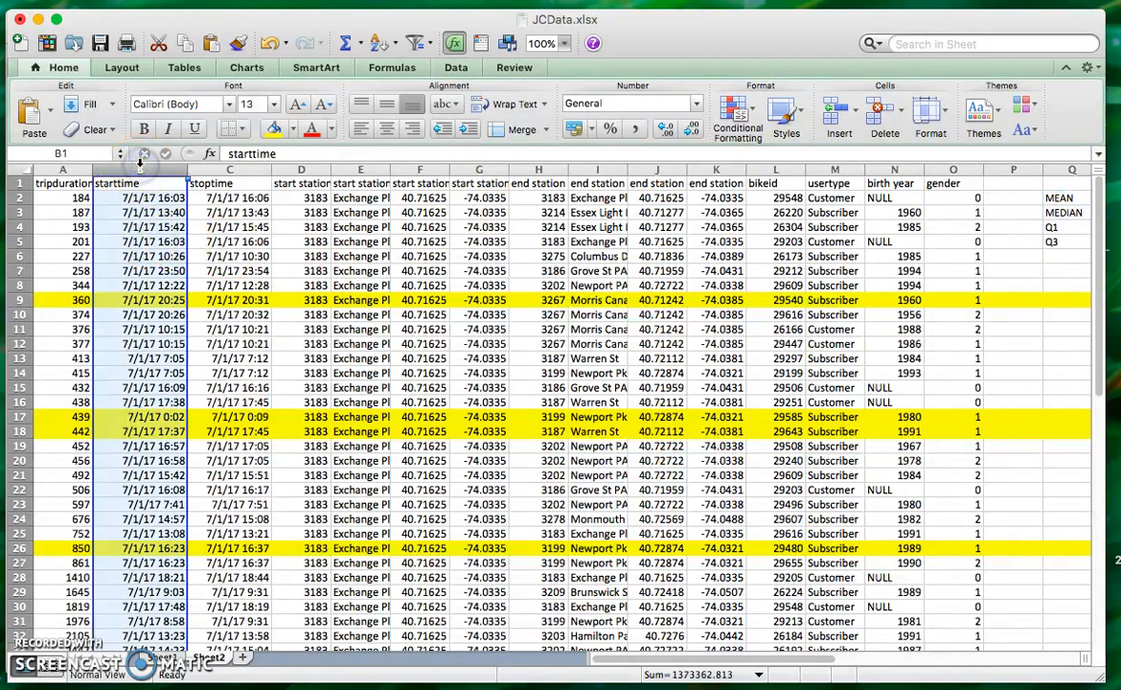
right_click(140, 169)
left_click(175, 254)
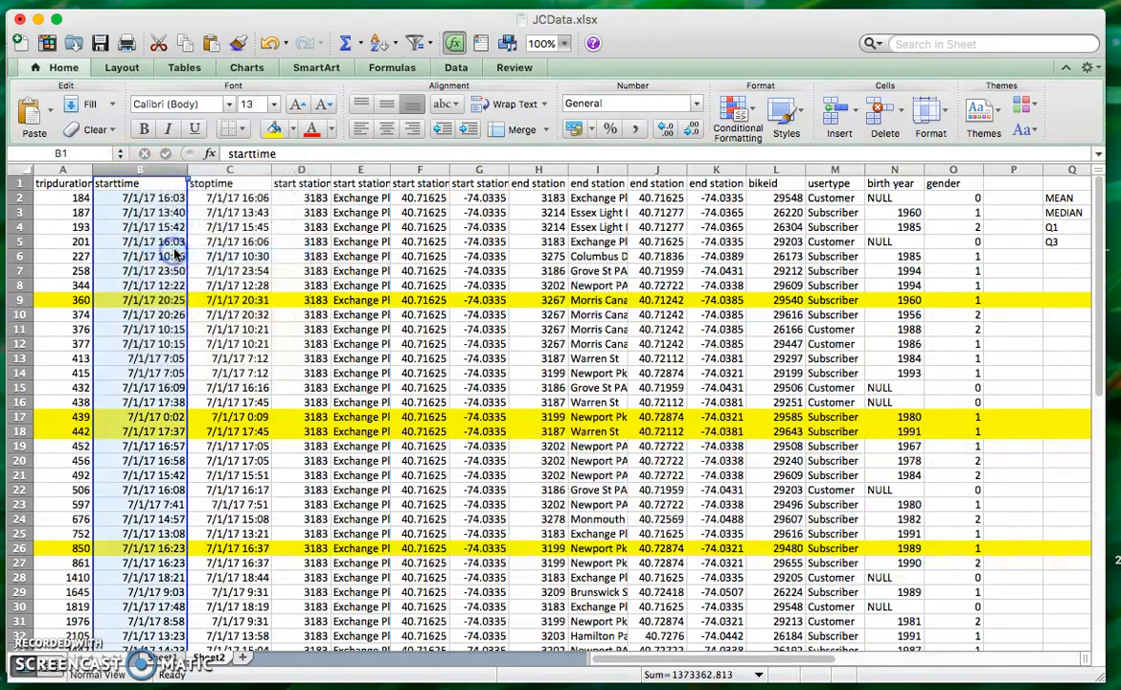
left_click_drag(151, 168, 184, 169)
Step: Enter the header "difference from mean" in B1 of the new column, checking the wording against the Wikipedia article
left_click(121, 183)
type("differ")
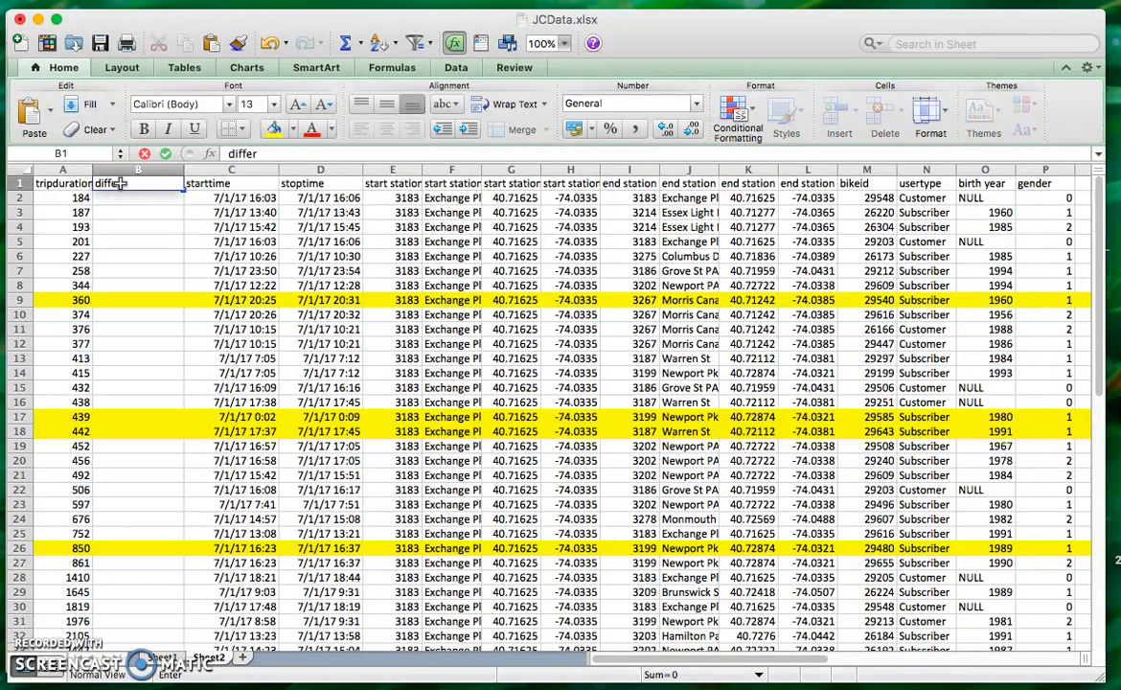
type("ence from")
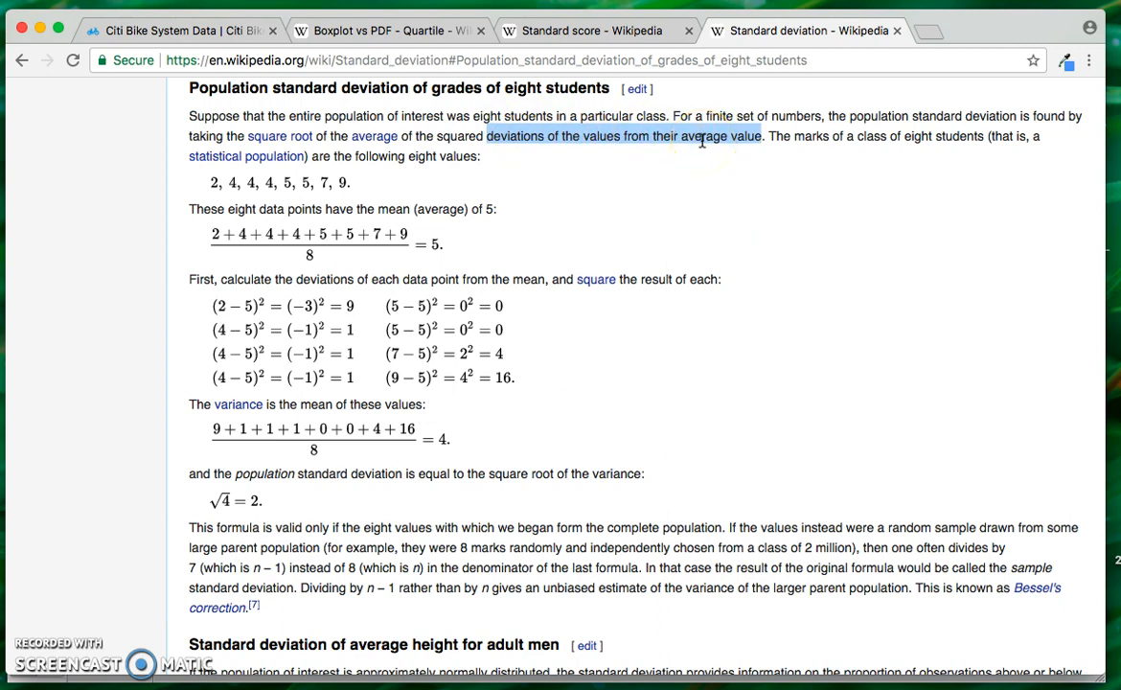
key("ctrl+Up")
left_click(552, 457)
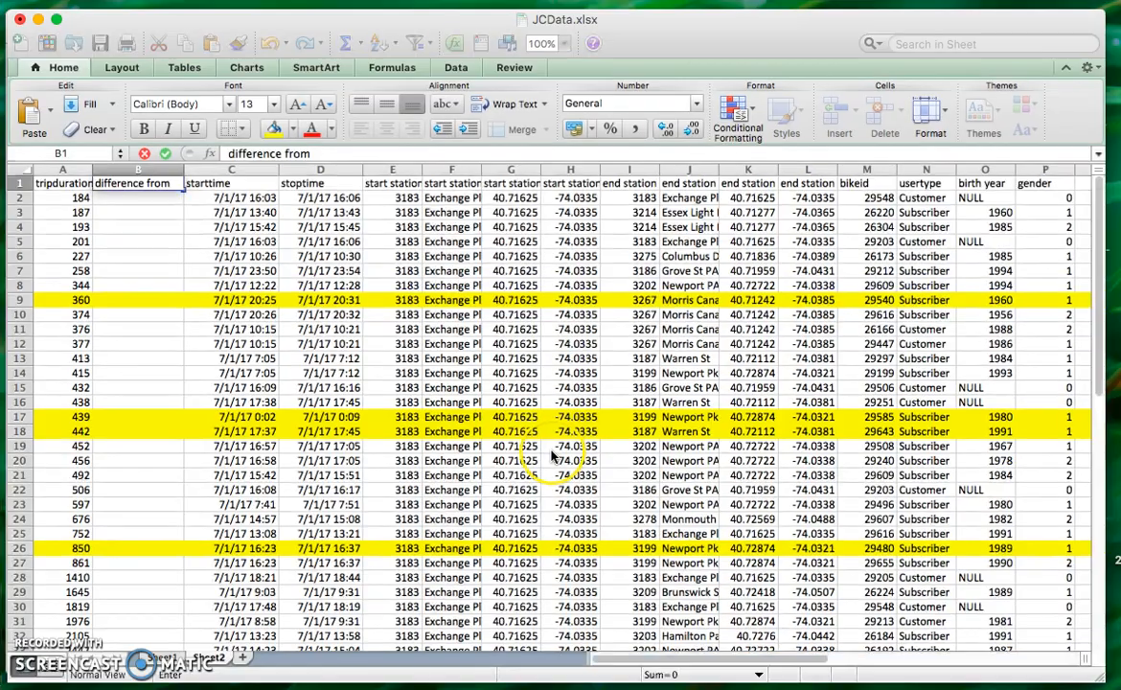
type("mea")
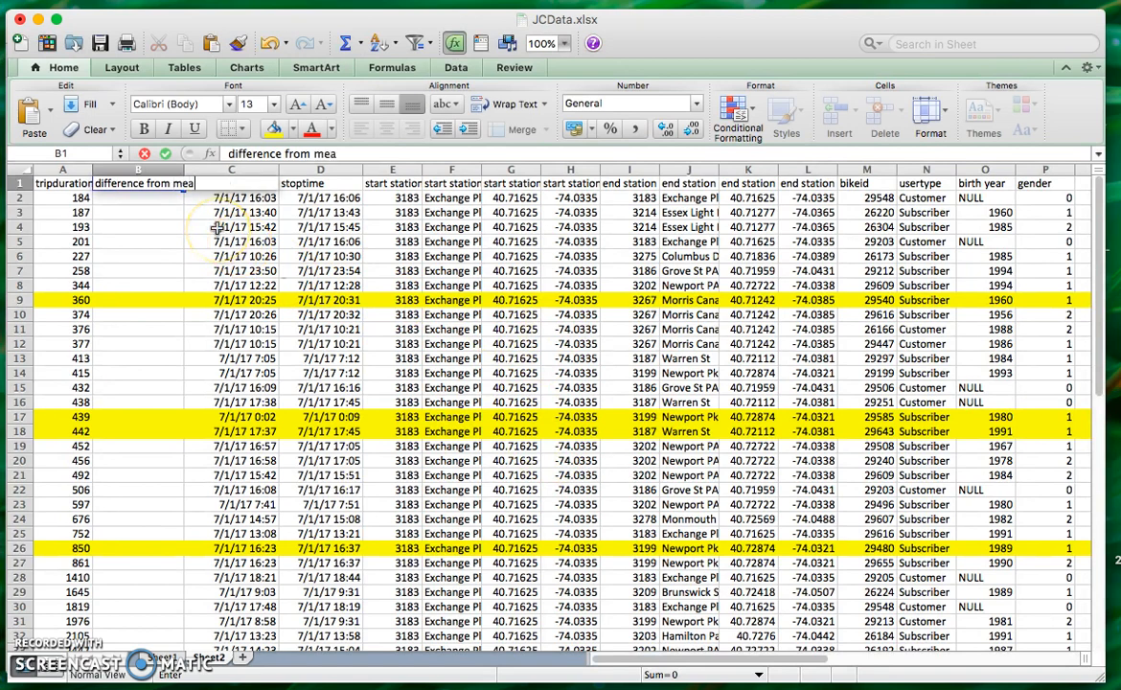
key("Return")
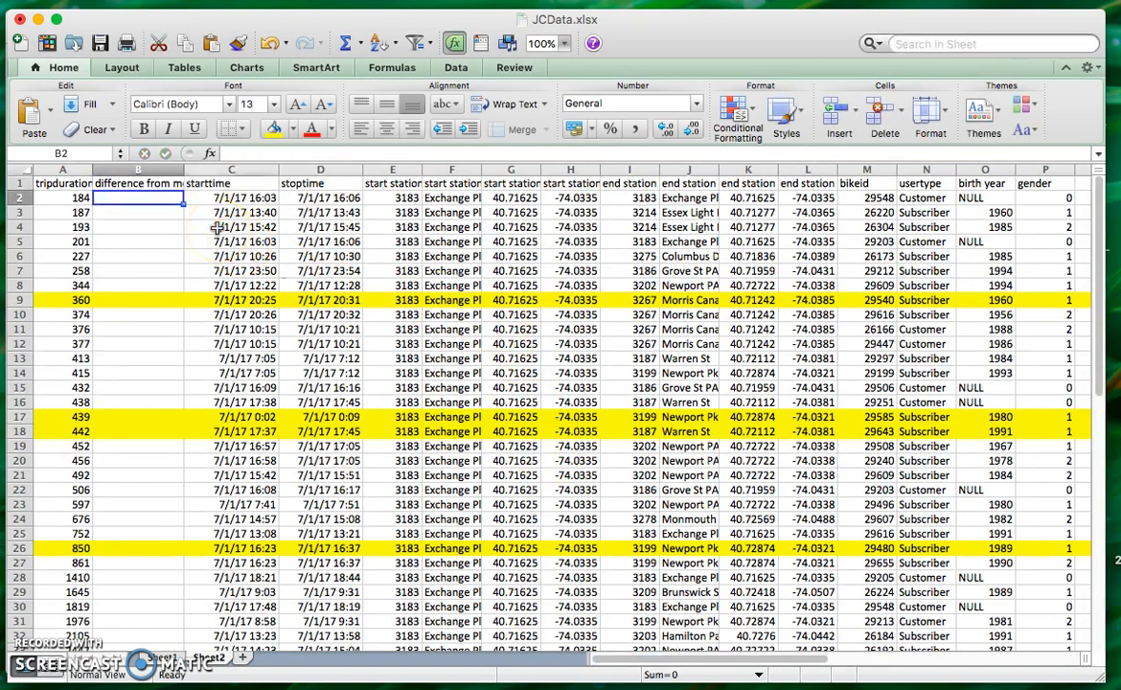
Step: Enter the formula =A2-S2 in B2 to subtract the mean from the first trip duration
type("=")
key("Left")
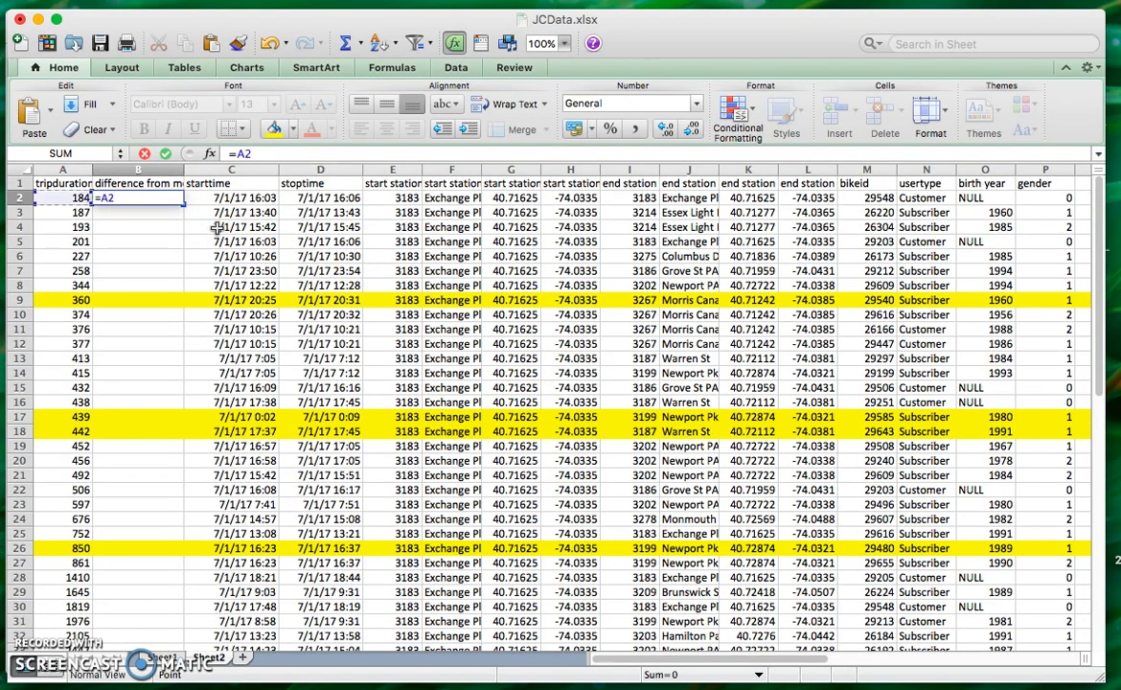
type("-")
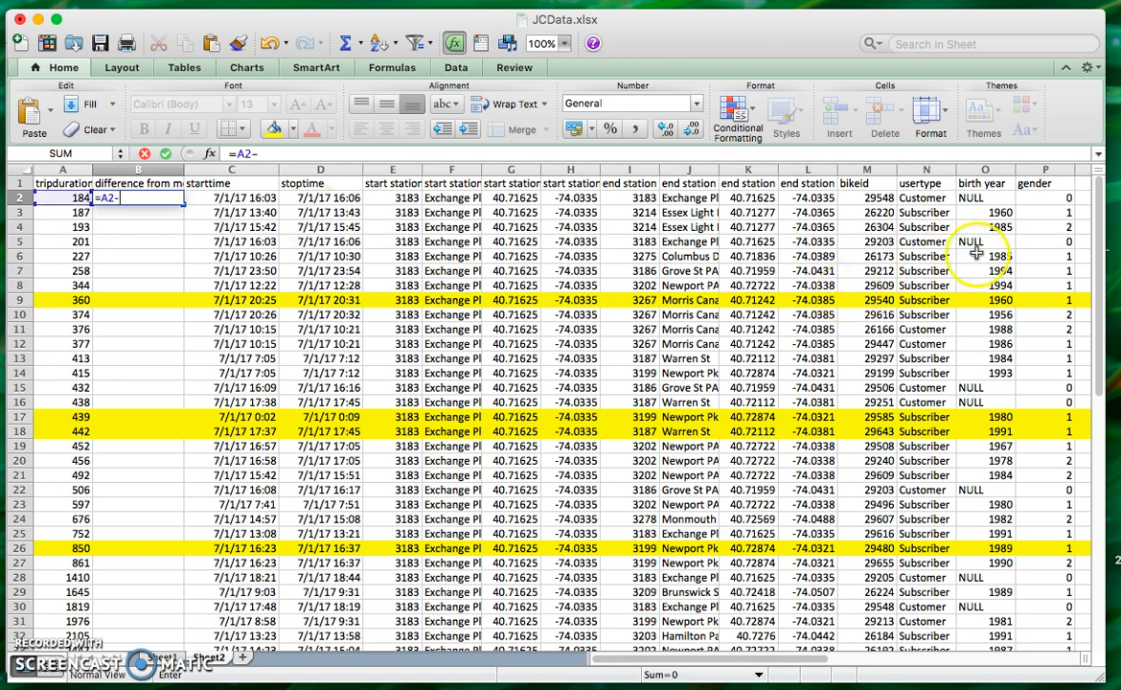
scroll(977, 252, "right", 5)
left_click(910, 204)
key("Return")
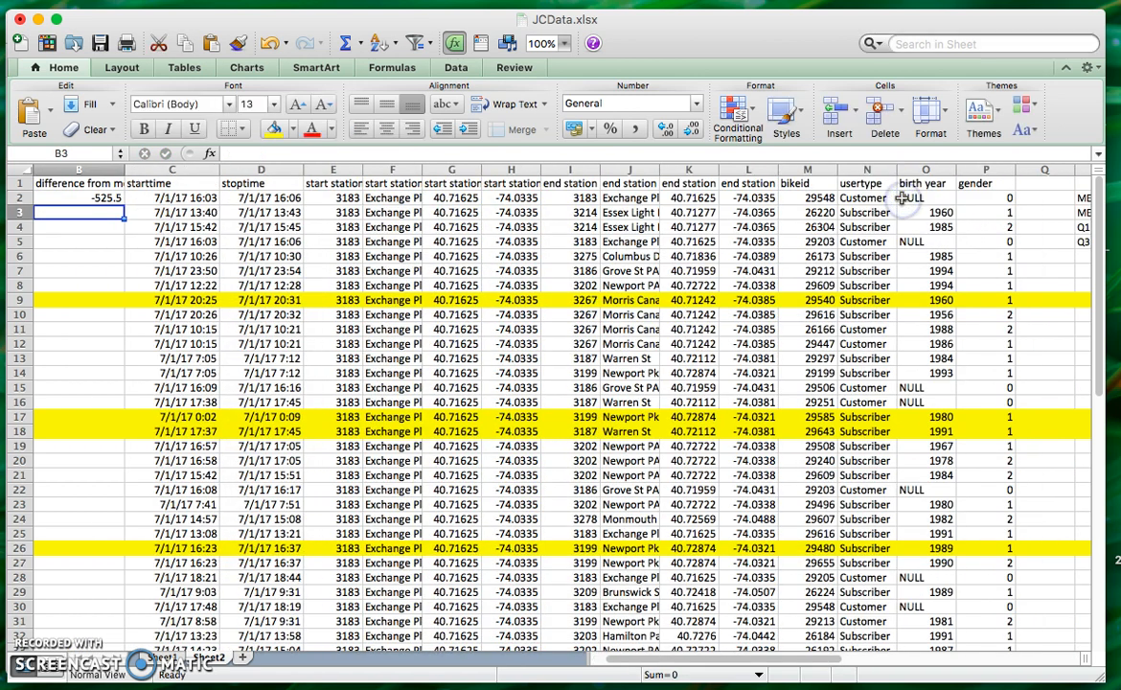
scroll(901, 197, "left", 1)
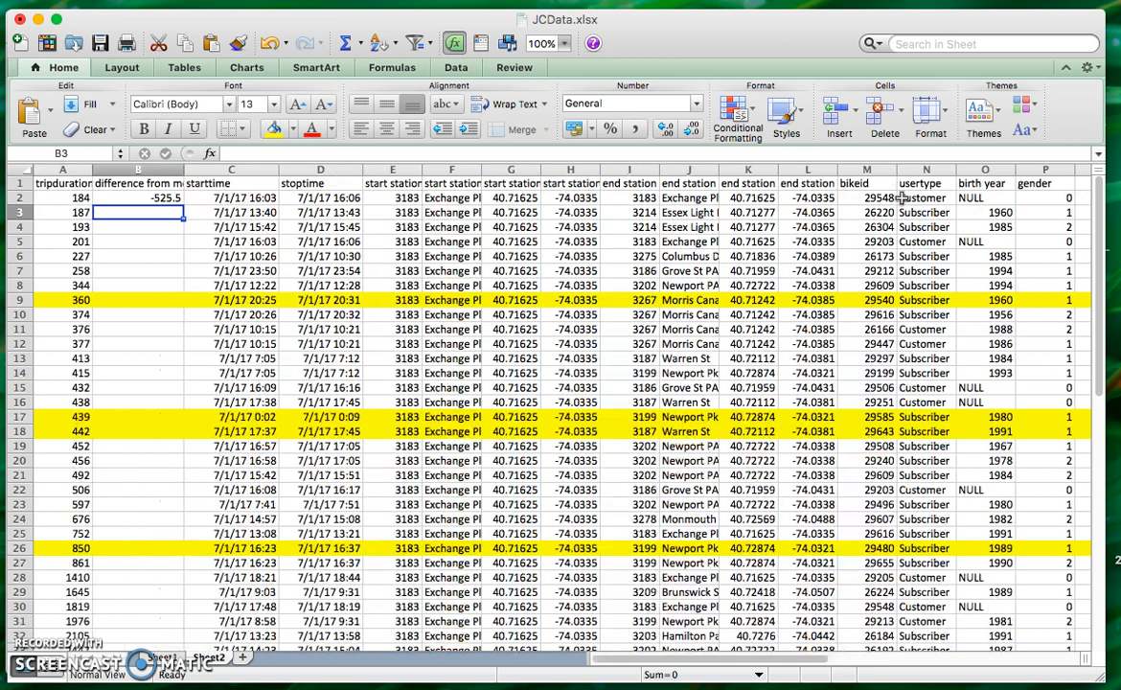
Step: Try to copy the difference formula from B2 into B3 after checking its references
left_click(172, 199)
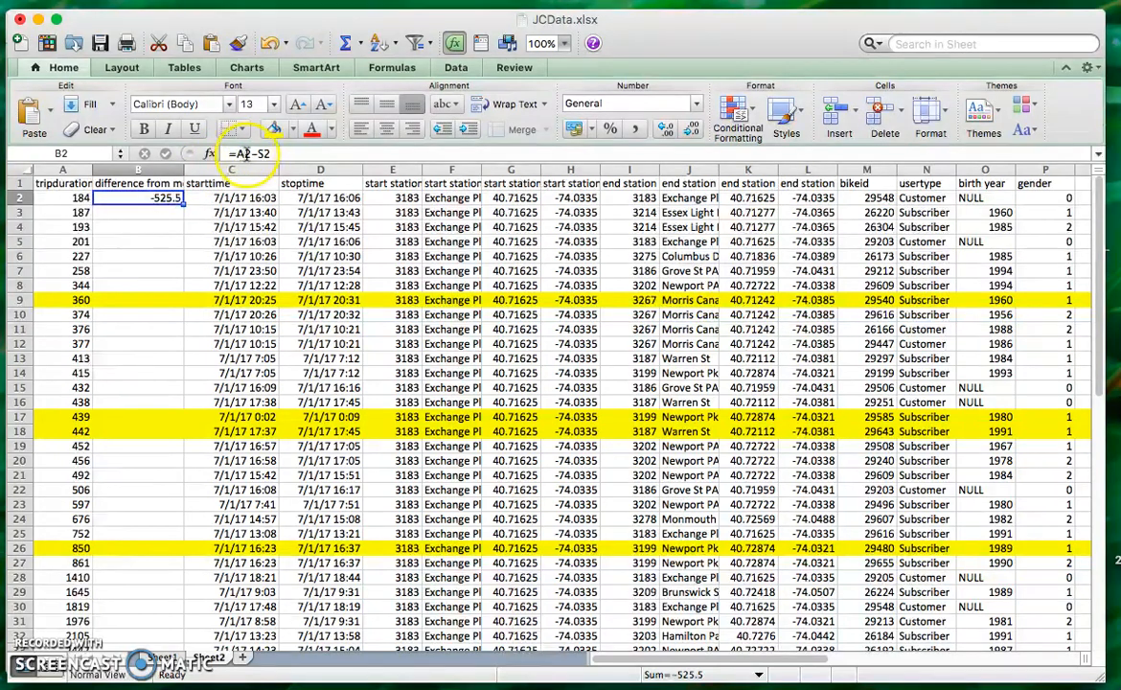
scroll(513, 175, "right", 10)
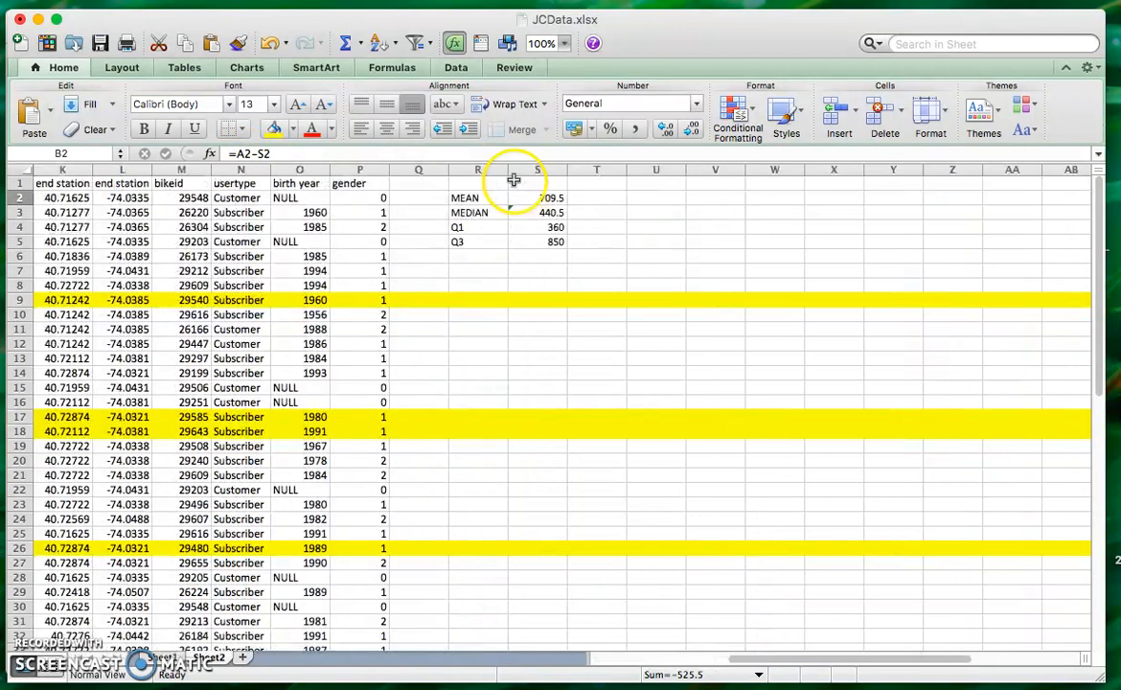
scroll(578, 190, "left", 10)
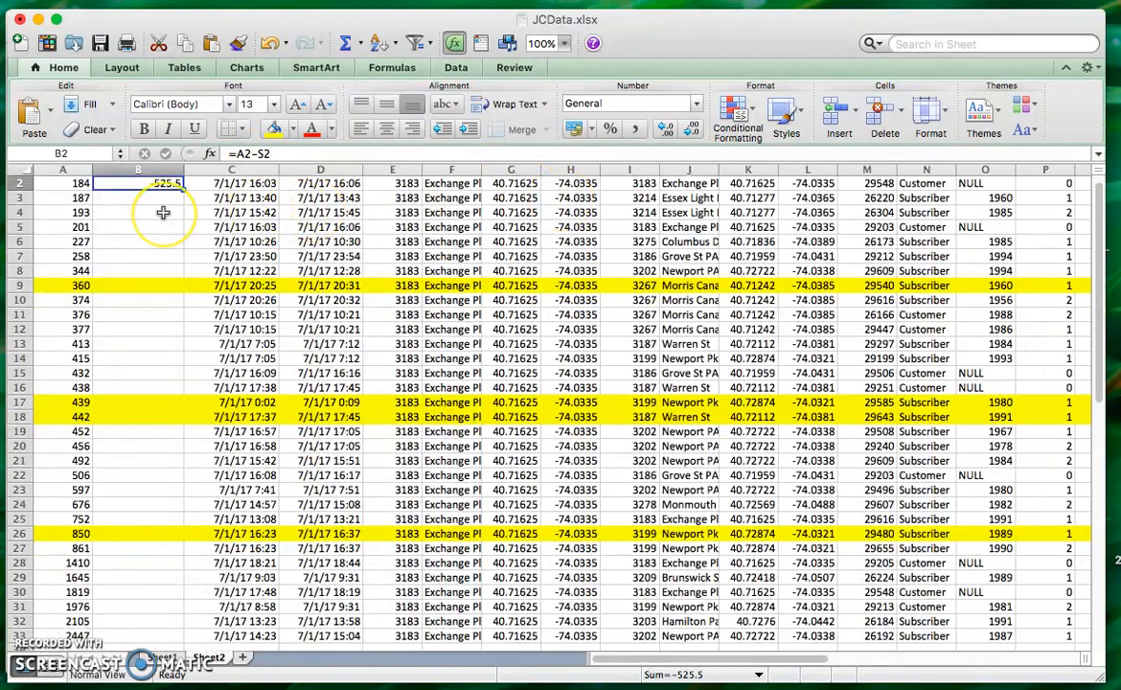
key("ctrl+c")
left_click(163, 213)
key("ctrl+v")
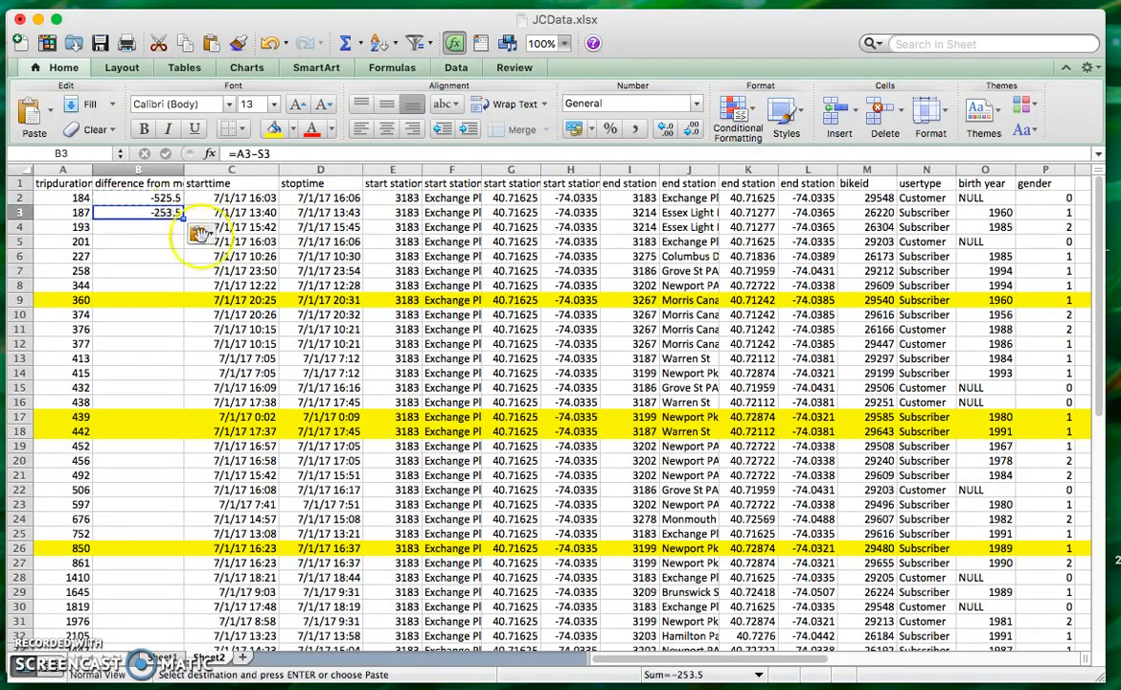
key("Escape")
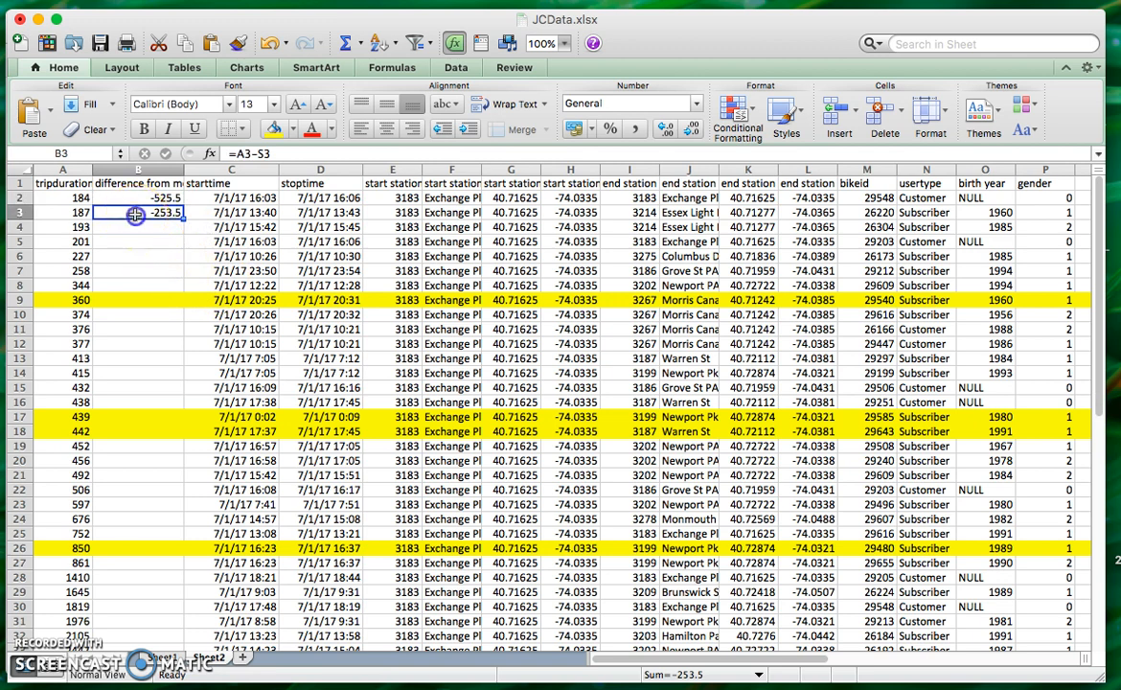
Step: Compare the formulas in B2 and B3 and check the mean and median cells S2 and S3 they refer to
left_click(137, 195)
key("Down")
left_click(233, 154)
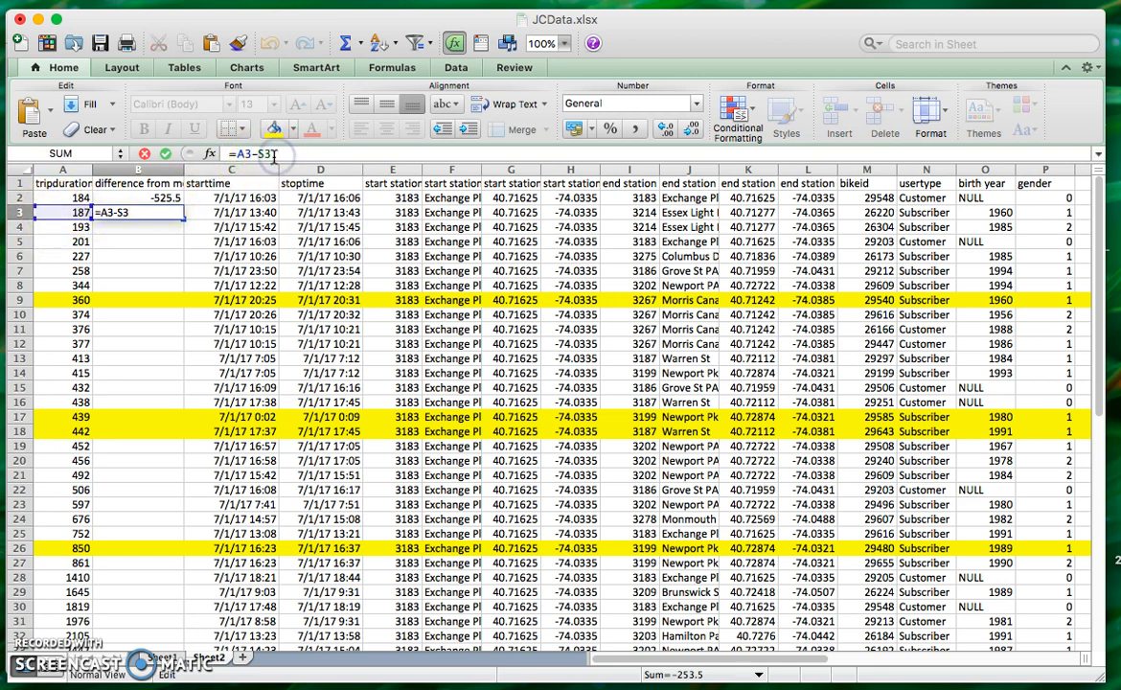
key("Return")
left_click(144, 197)
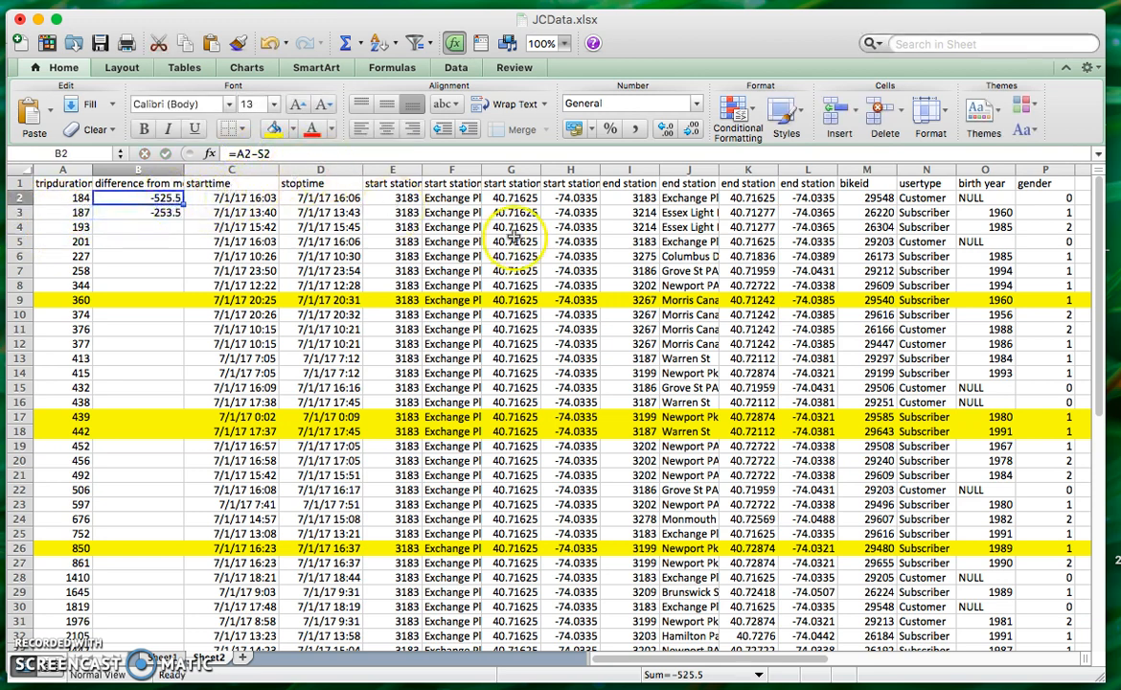
scroll(800, 251, "right", 5)
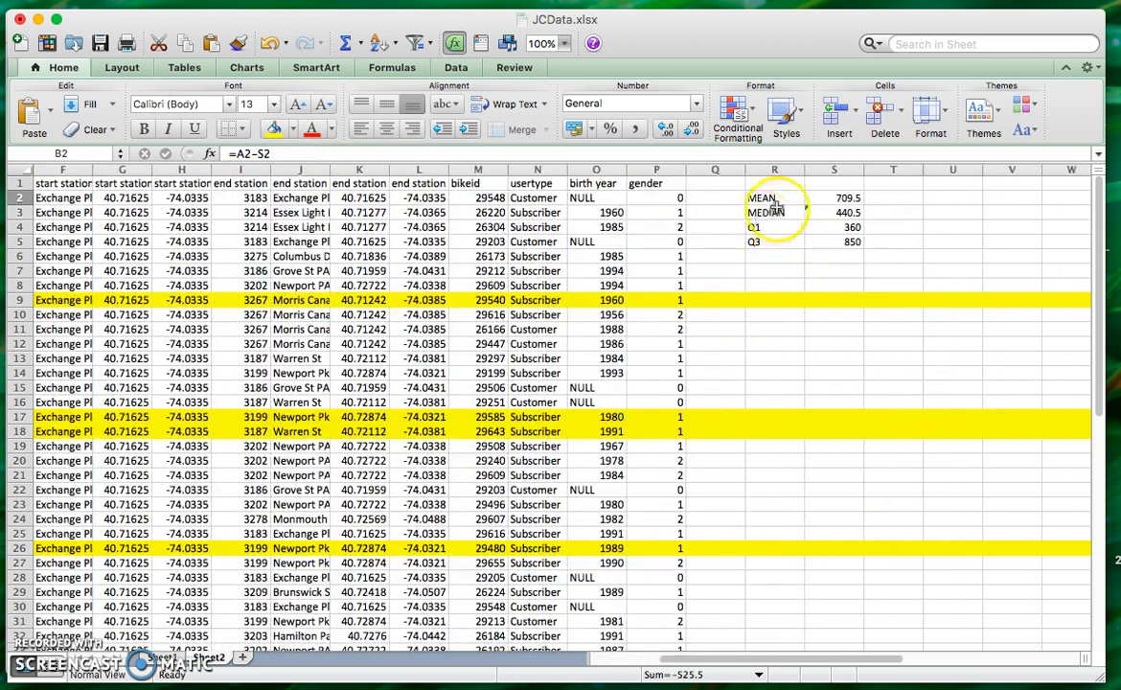
left_click(841, 199)
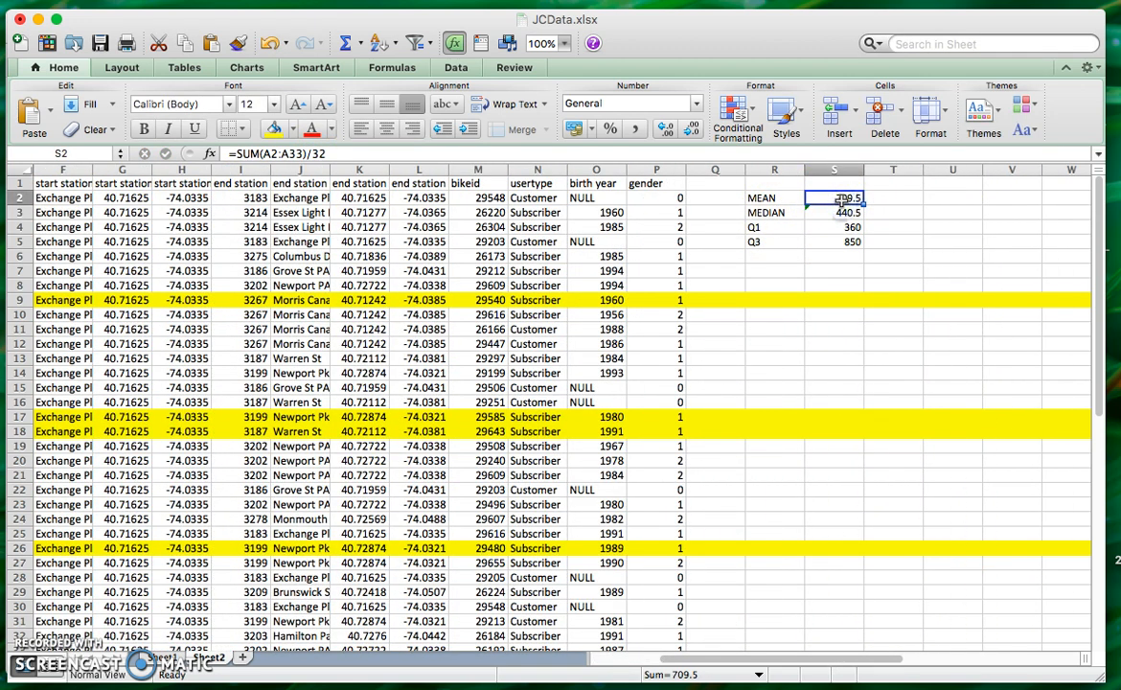
left_click(842, 212)
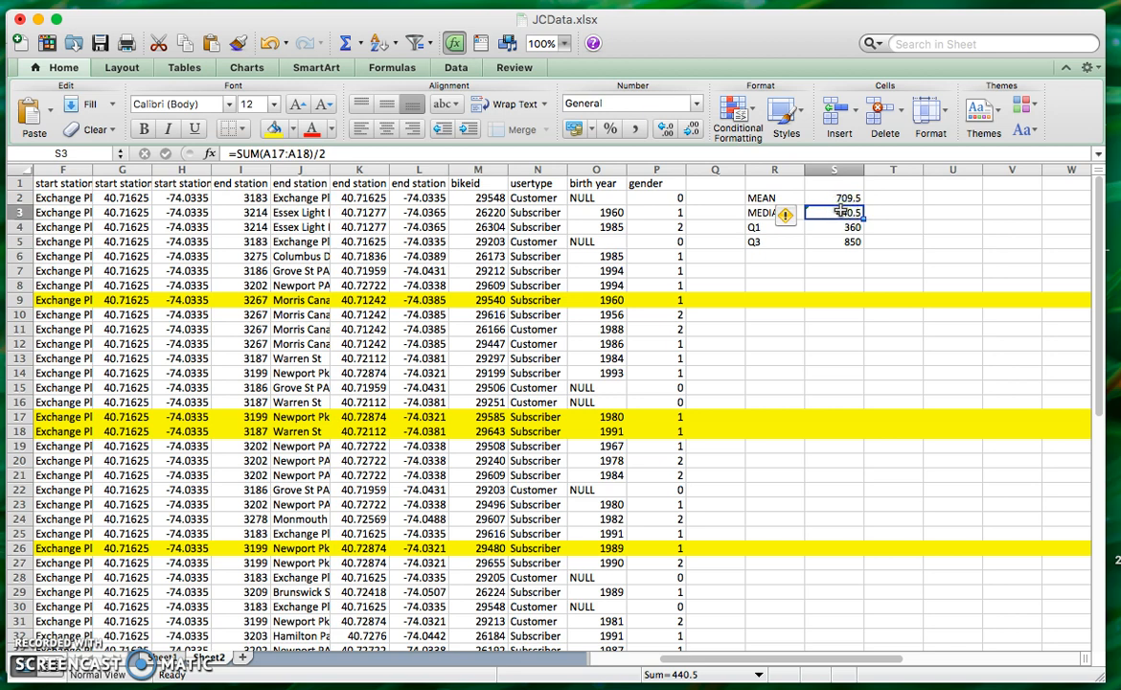
scroll(841, 211, "left", 10)
scroll(201, 266, "up", 1)
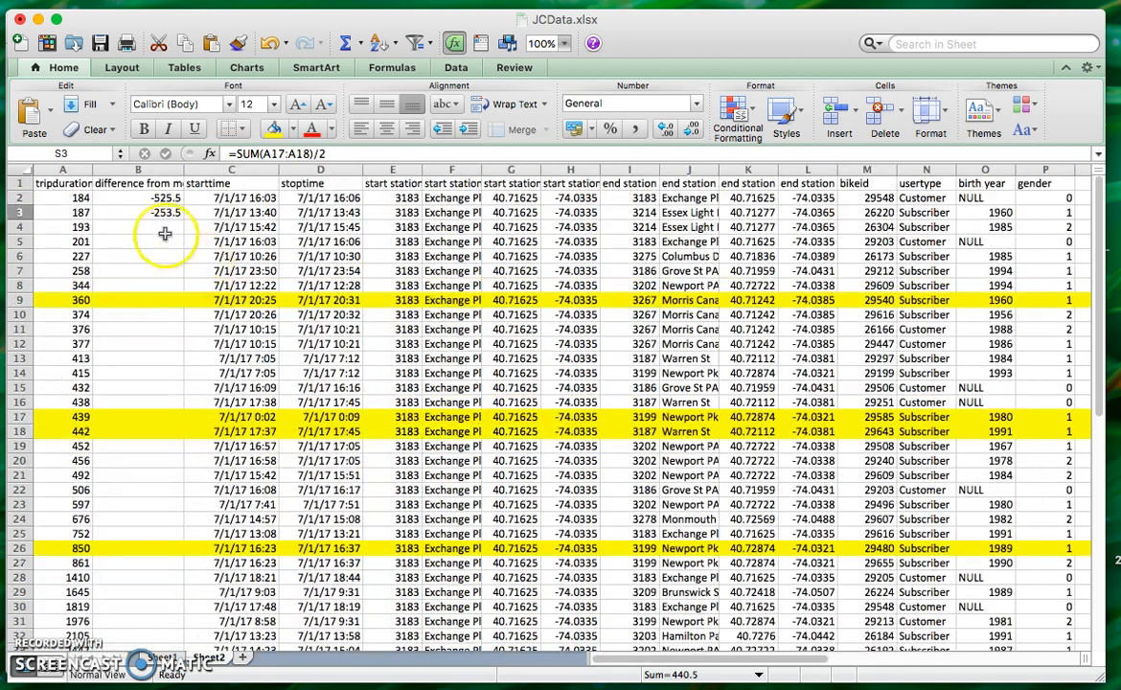
Step: Clear the copied formula from B3 and lock the mean's row in the B2 formula as =A2-S$2
left_click(152, 219)
key("Up")
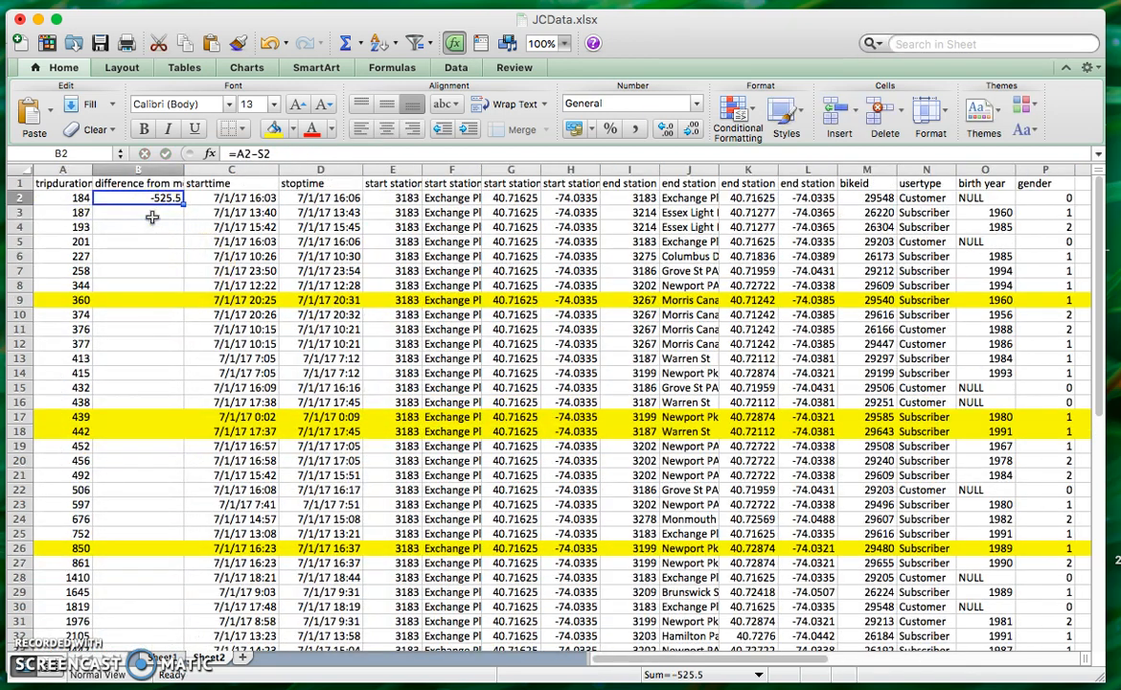
left_click(265, 154)
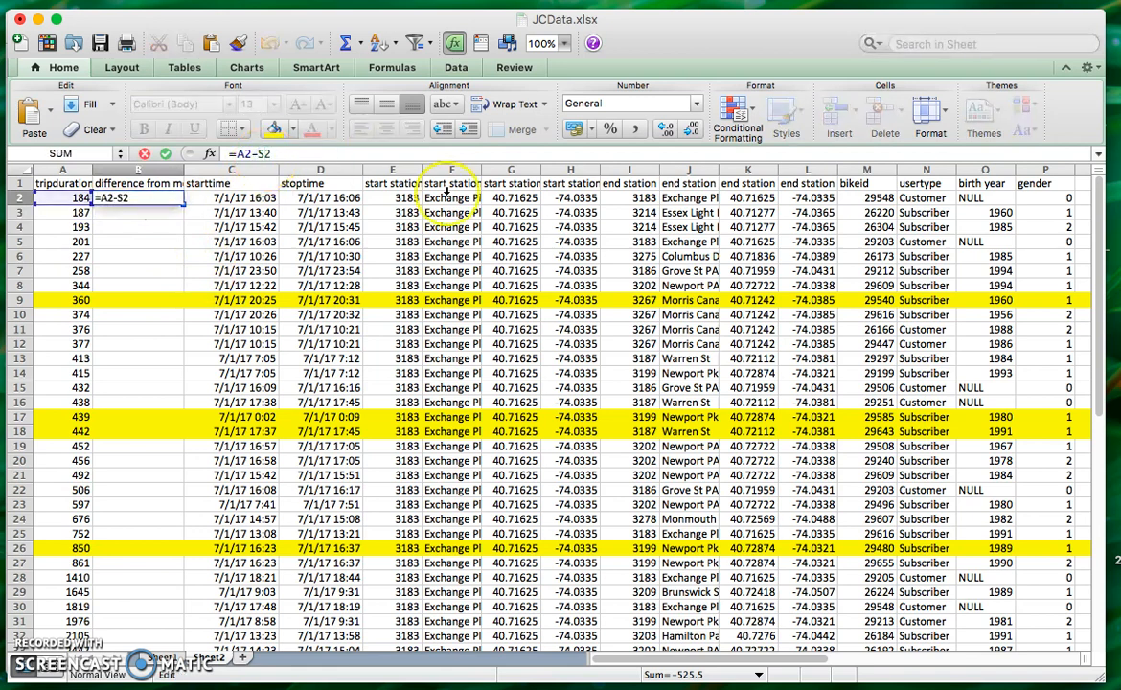
left_click(263, 154)
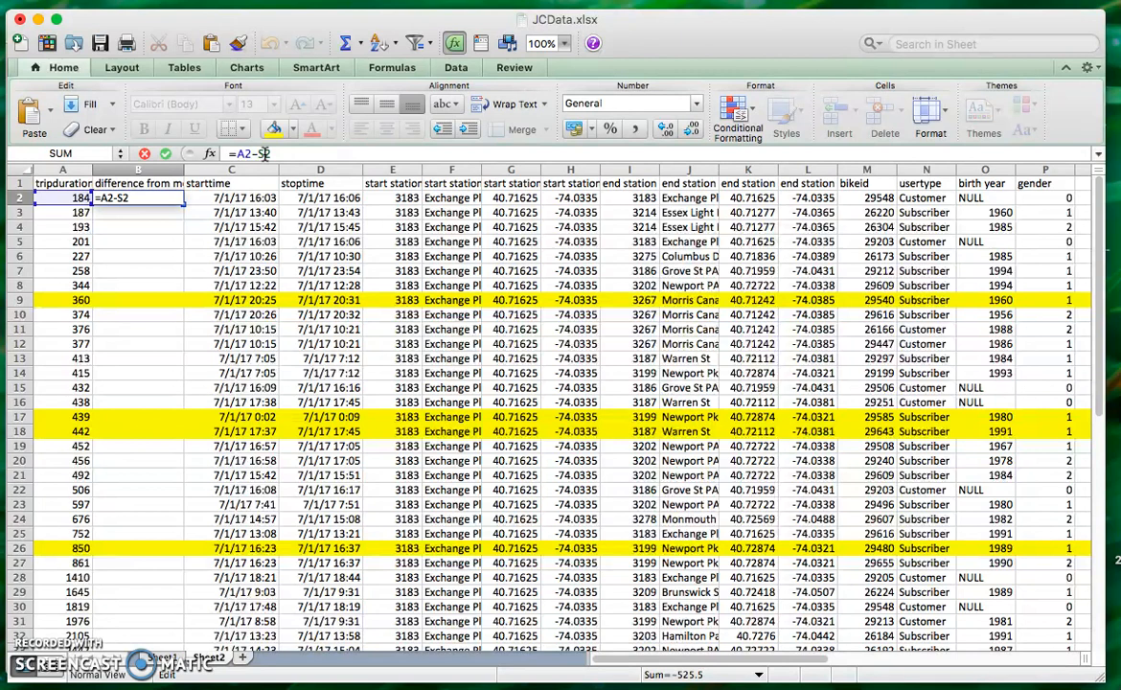
left_click(325, 153)
left_click(264, 153)
type("$")
key("Return")
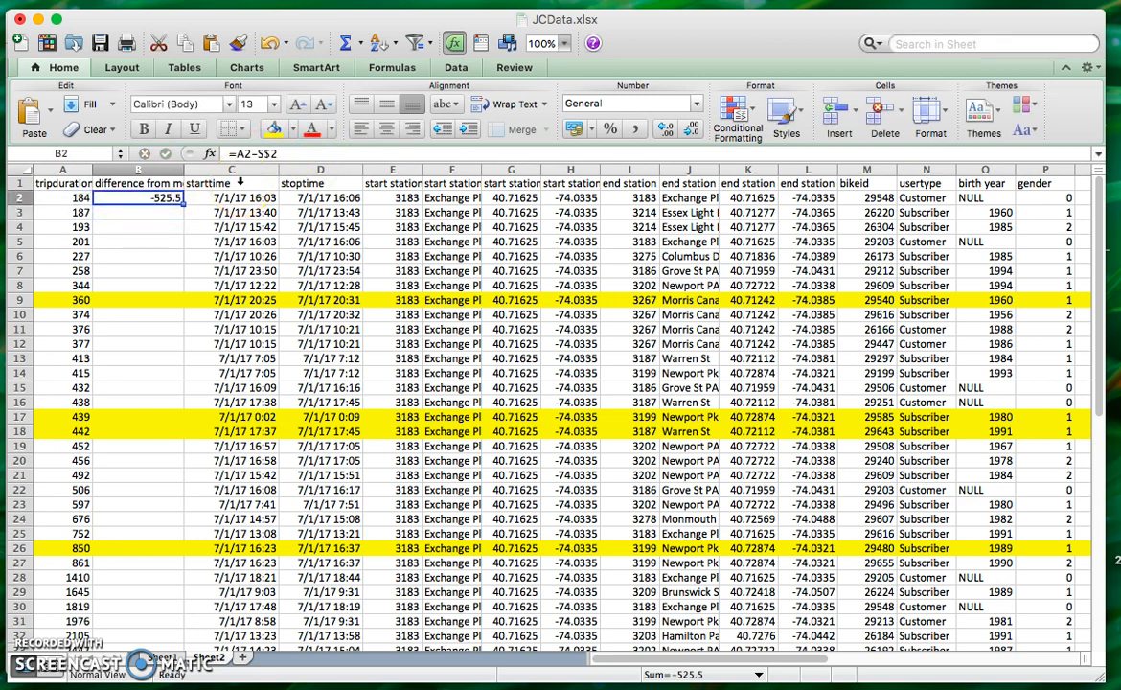
Step: Check the references in the B2 difference formula and leave it unchanged
left_click(230, 154)
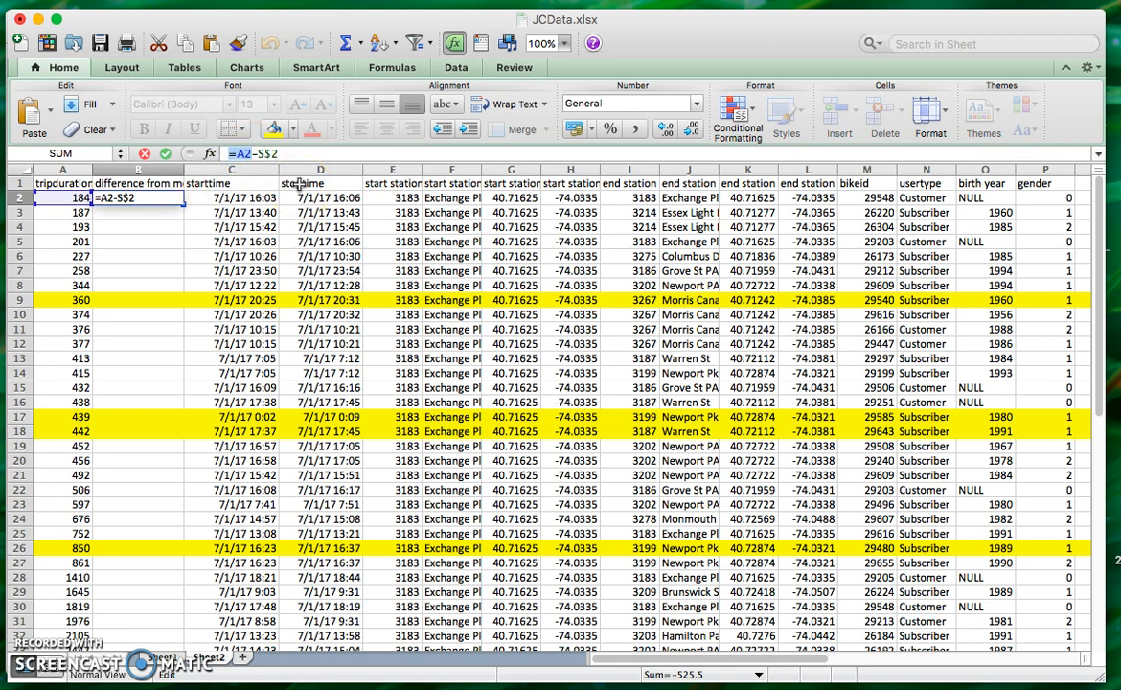
left_click(286, 153)
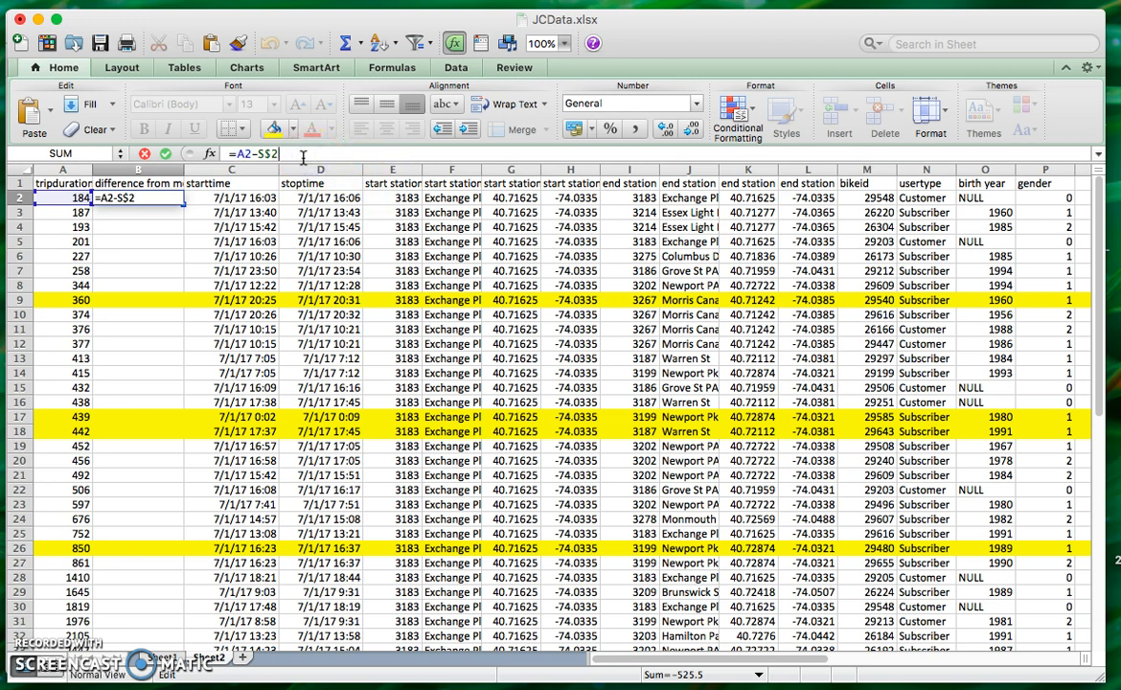
left_click(131, 201)
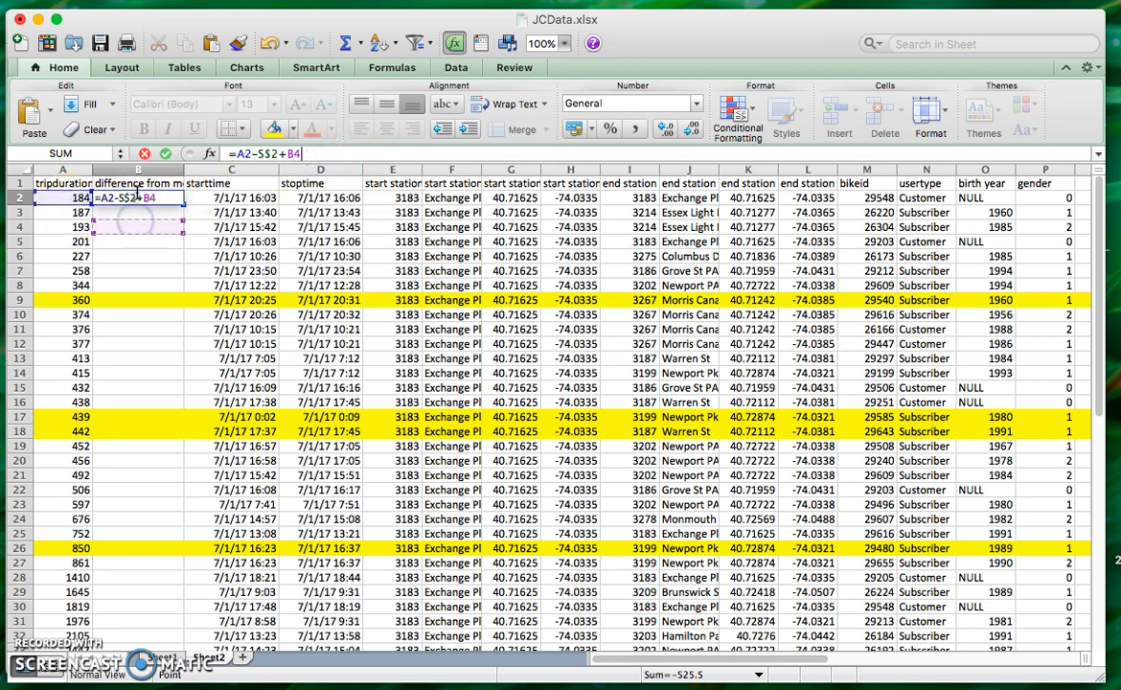
key("Escape")
Step: Copy the difference formula from B2 down through B33, the last trip row
key("super+c")
key("Down")
key("super+v")
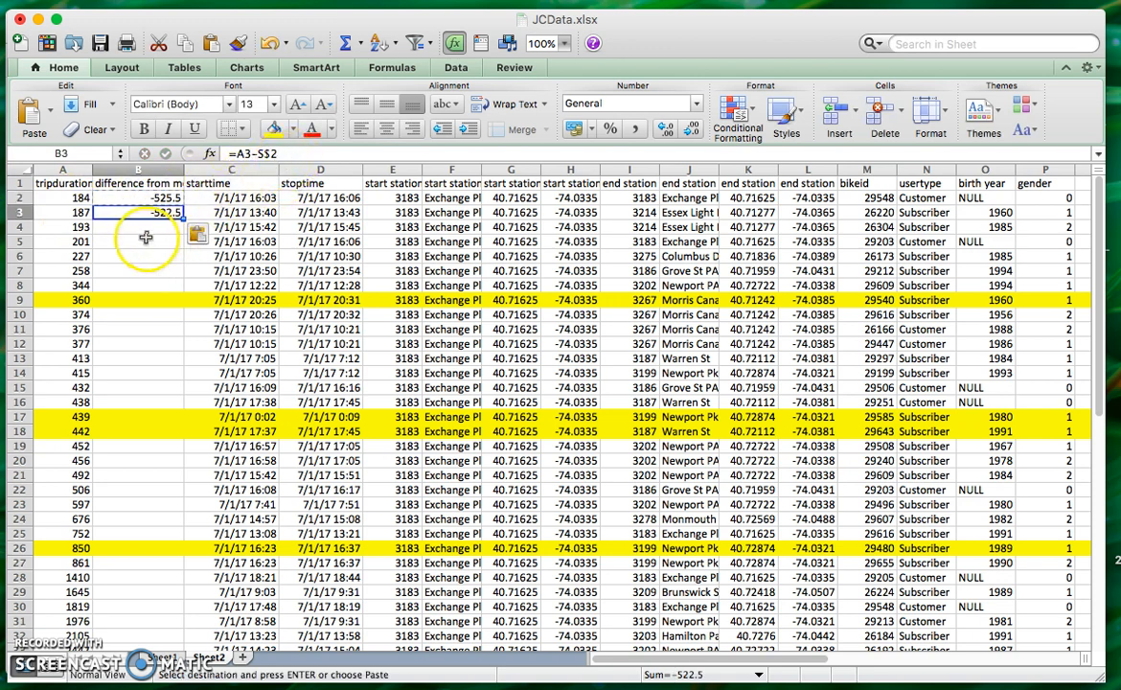
left_click(142, 228)
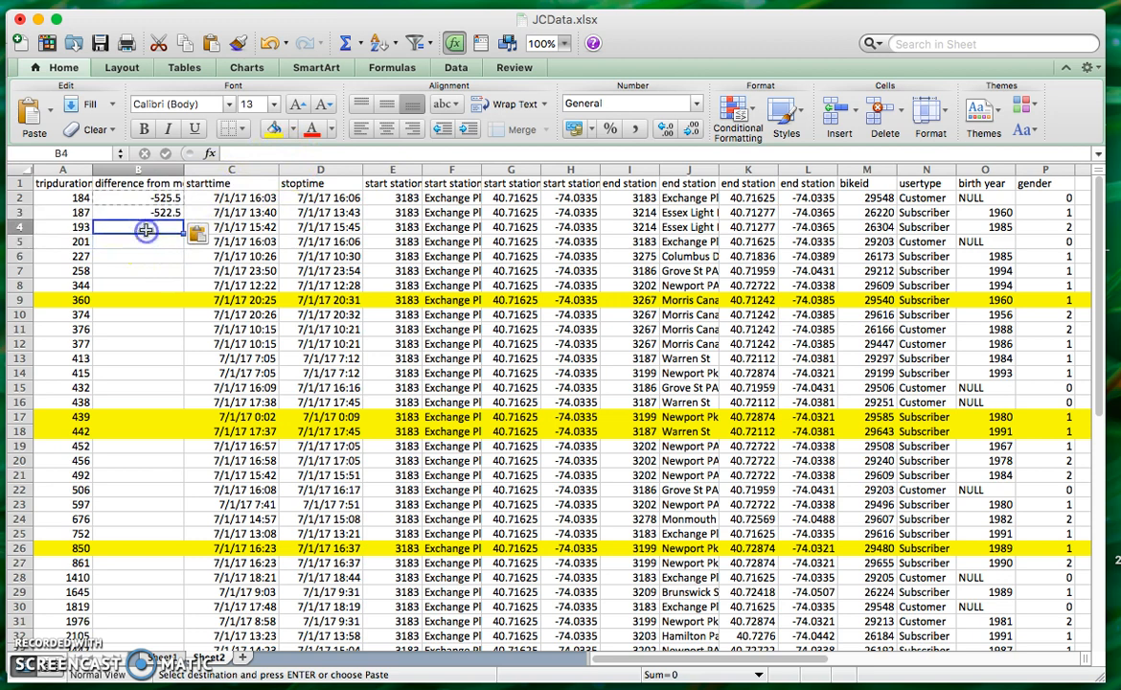
scroll(150, 393, "down", 3)
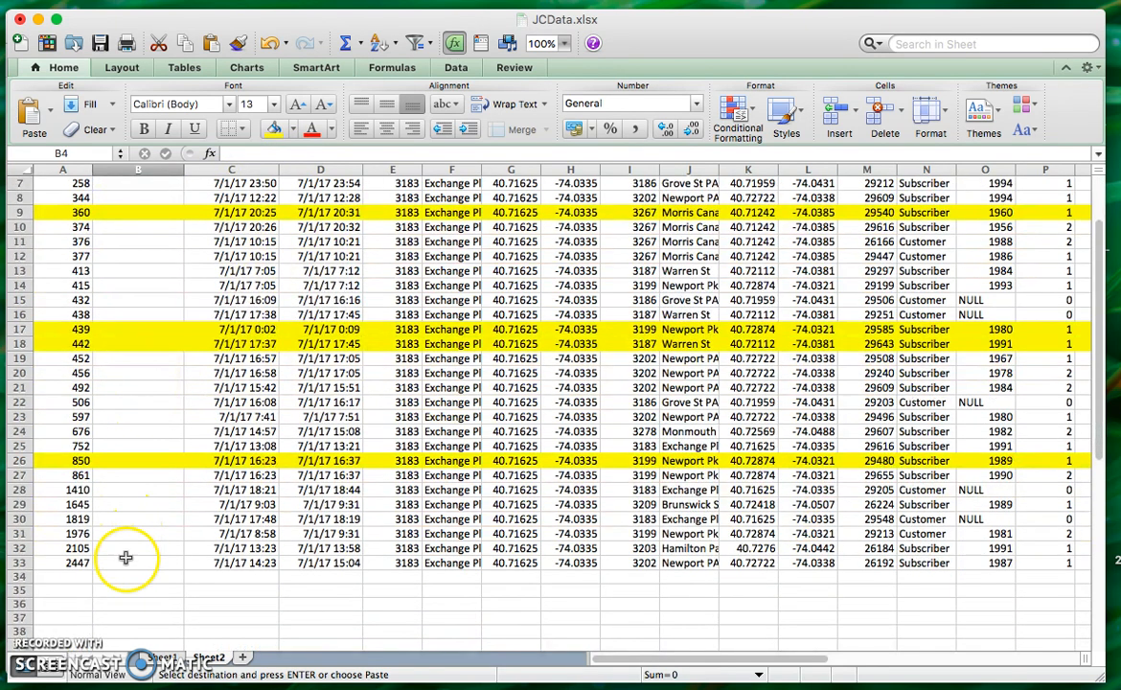
left_click(125, 561, "shift")
key("Return")
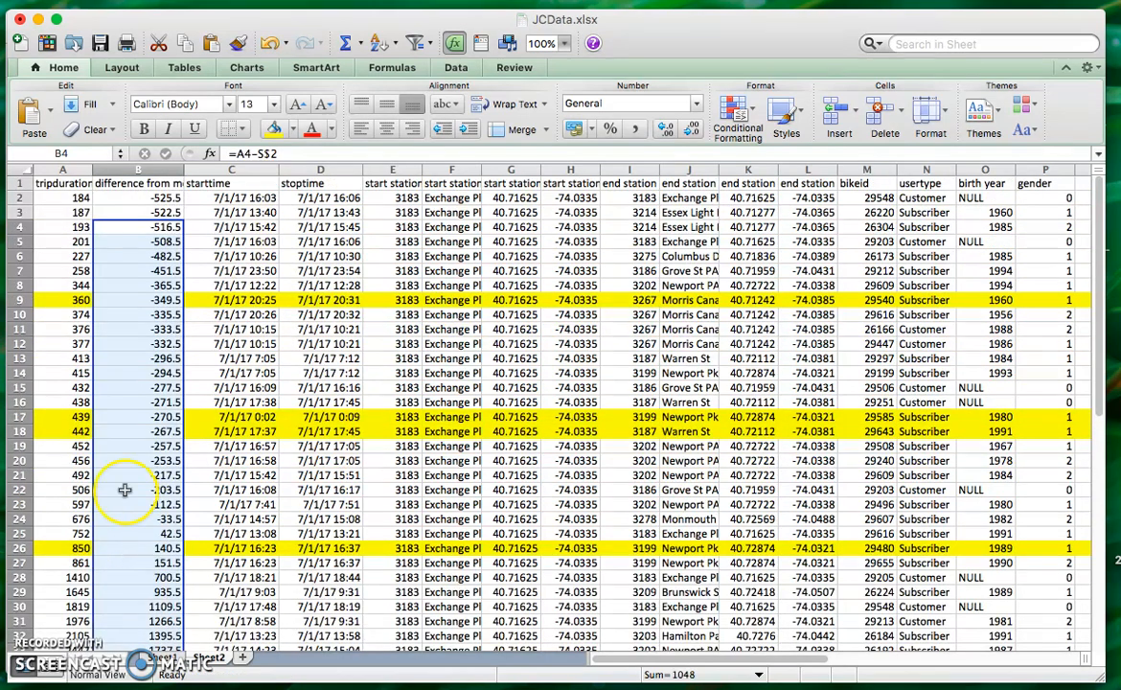
Step: Inspect the difference-from-mean formulas in several column B cells, including B2, B3, B7, B8 and B17
left_click(98, 419)
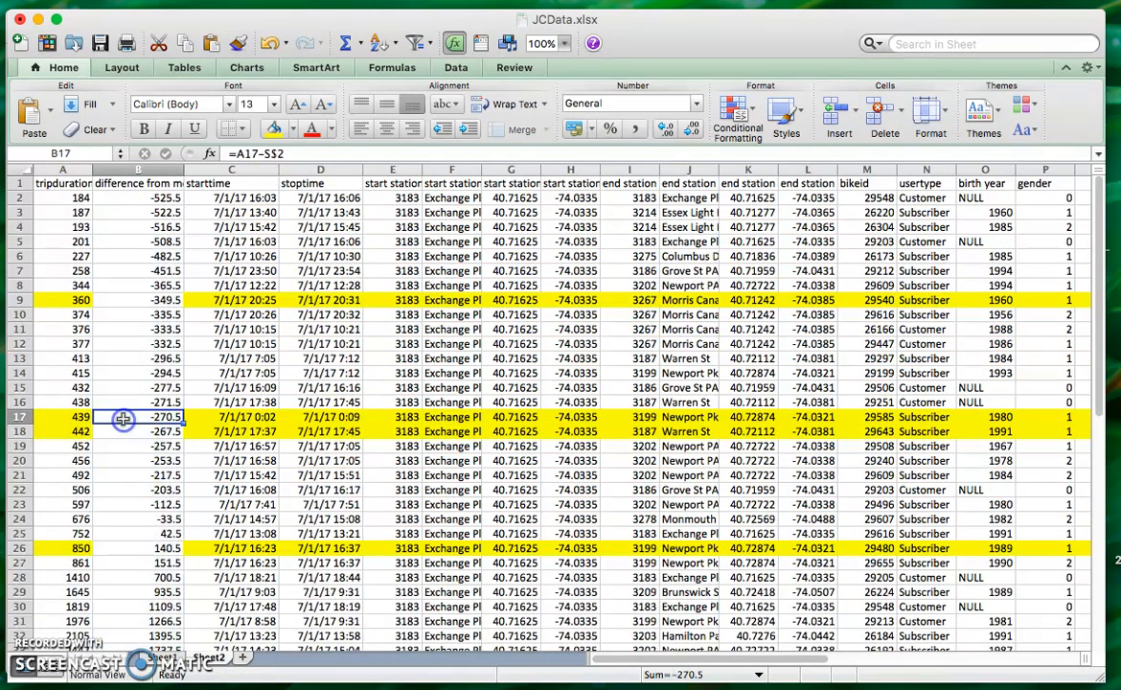
left_click(138, 198)
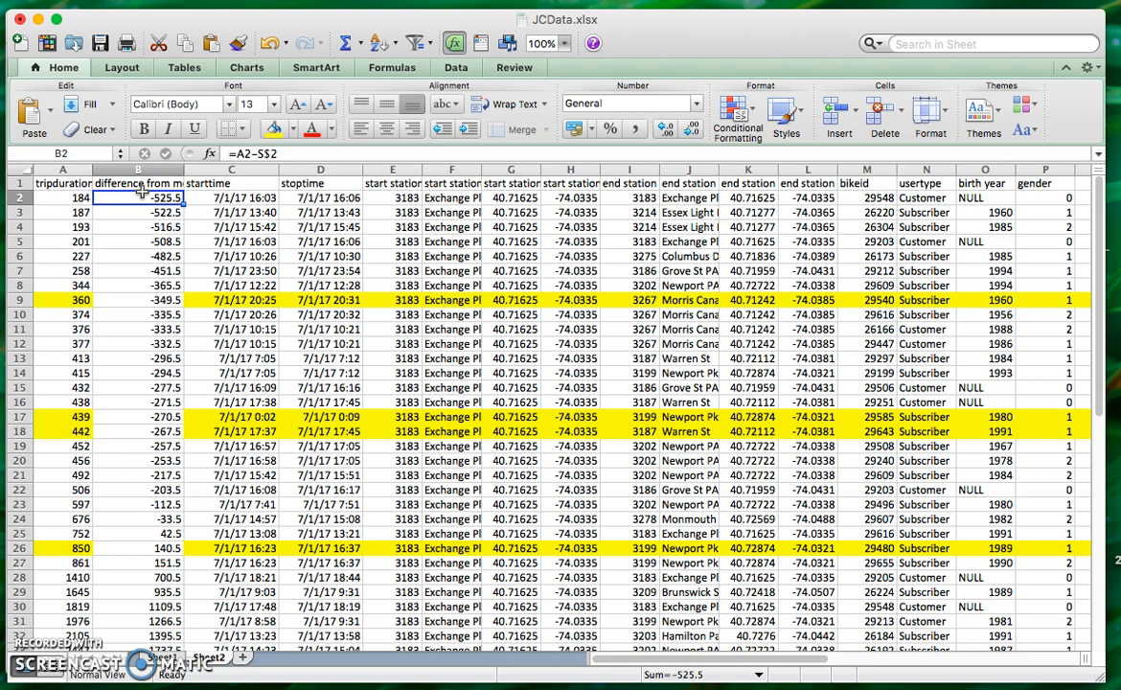
left_click(134, 271)
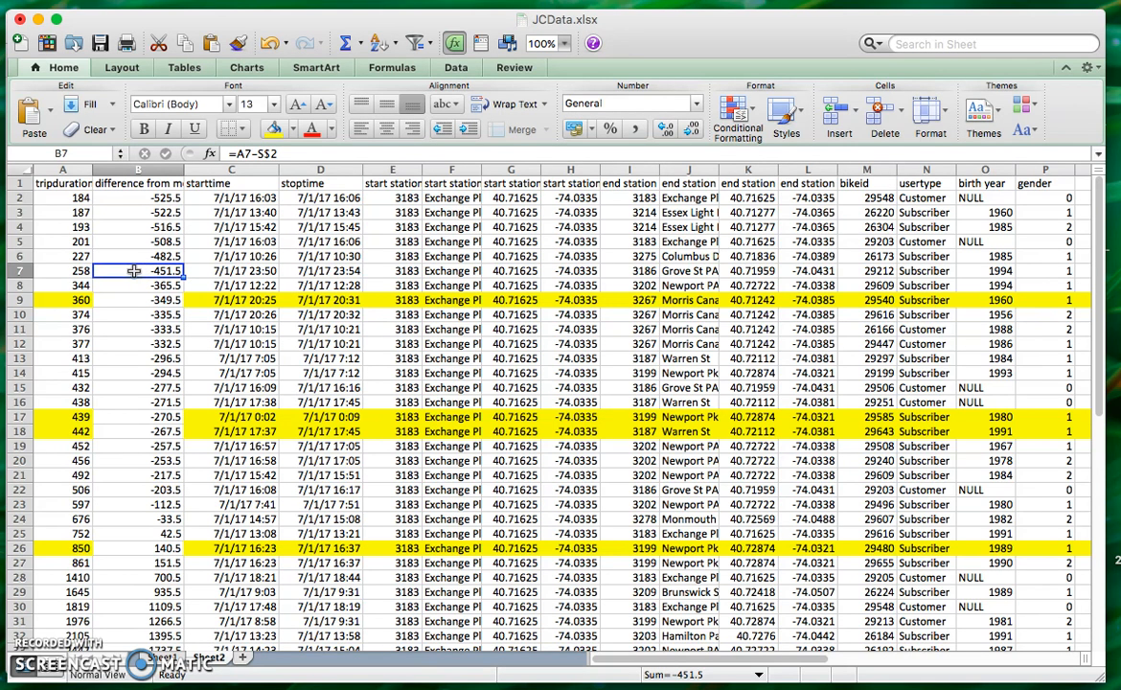
left_click(134, 240)
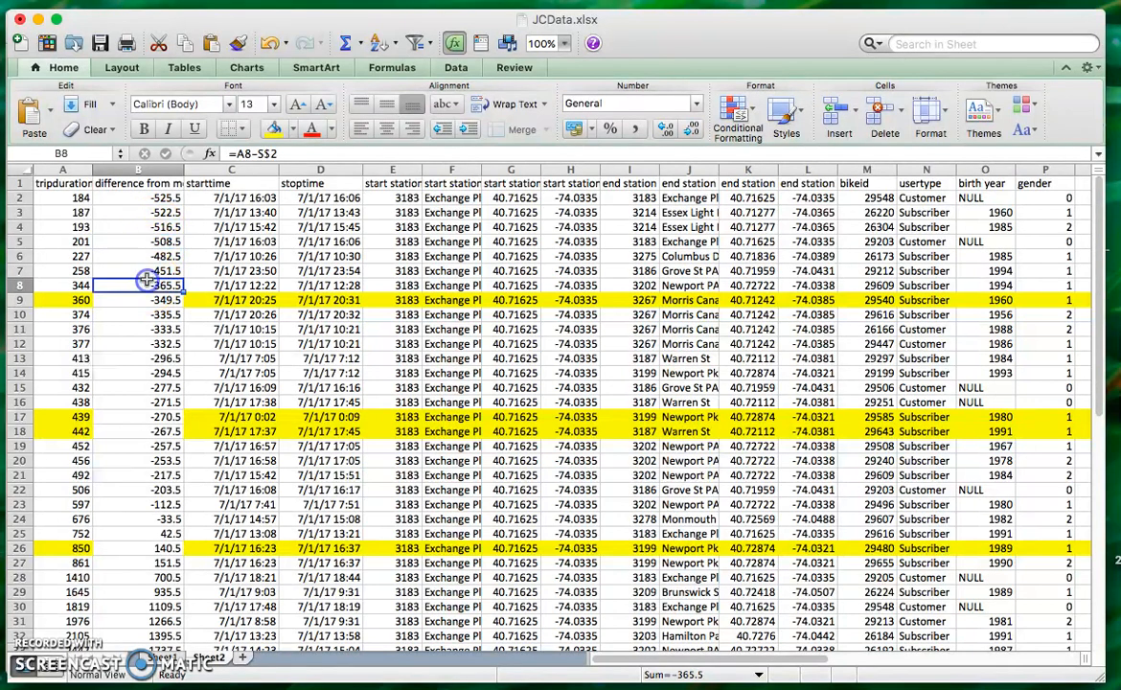
left_click(136, 210)
Step: Switch to the Wikipedia Standard deviation page, highlight "squared" in the definition, and return to the JCData workbook
key("ctrl+Up")
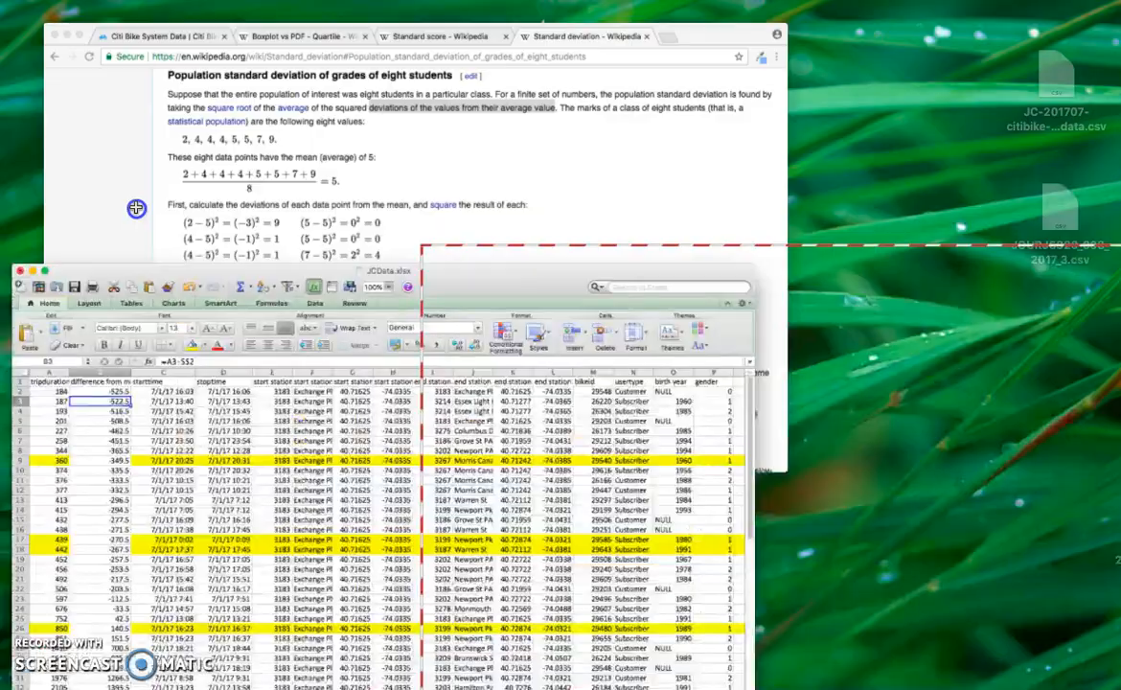
left_click(136, 210)
left_click(559, 143)
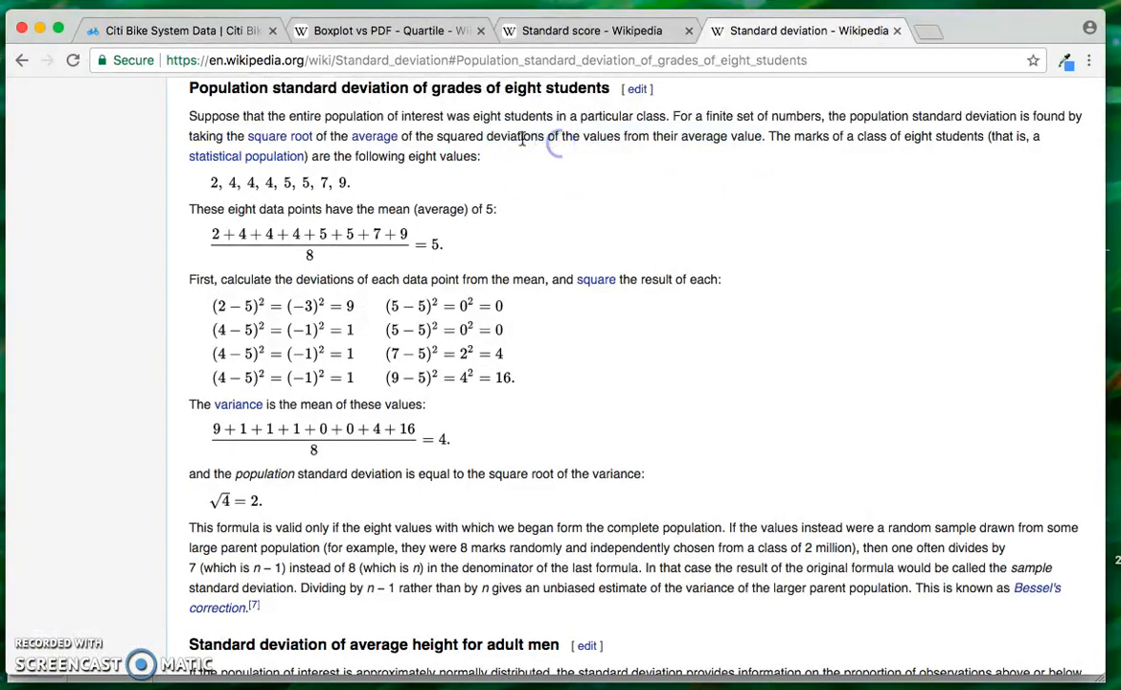
left_click_drag(435, 136, 485, 136)
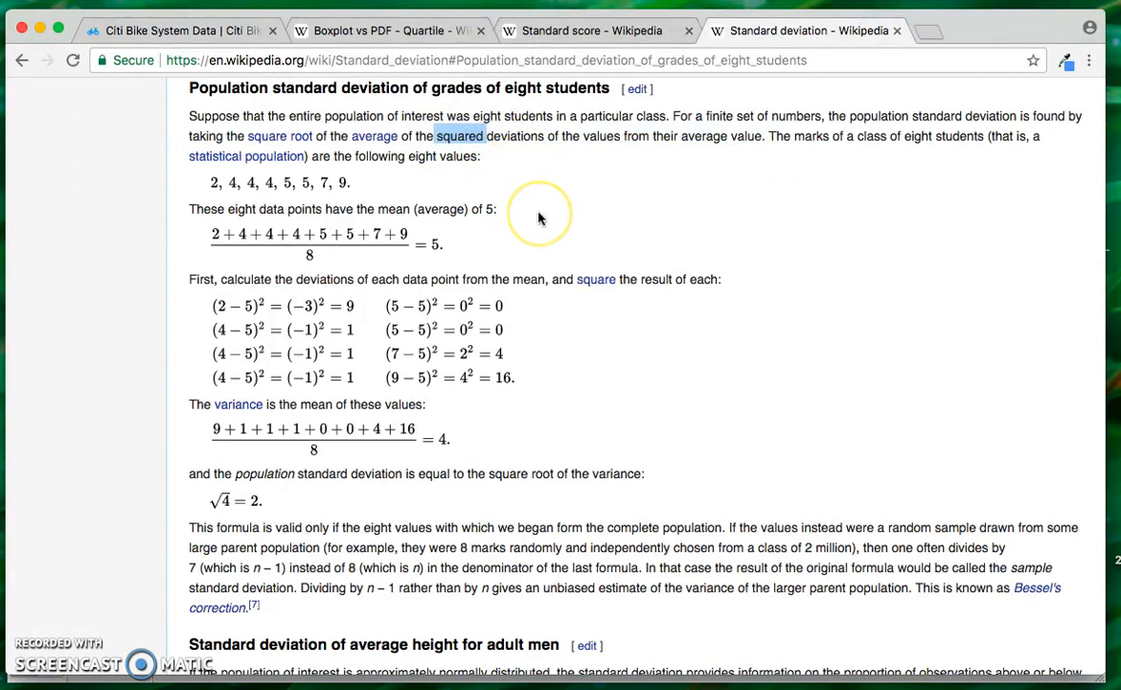
key("ctrl+Up")
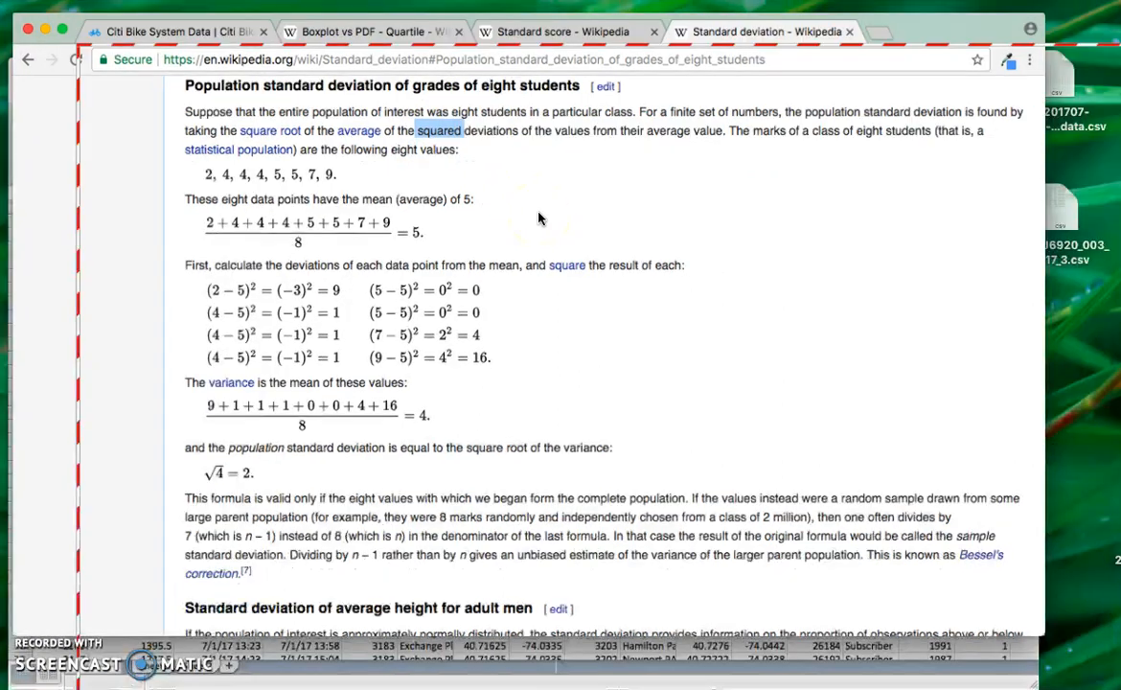
left_click(263, 474)
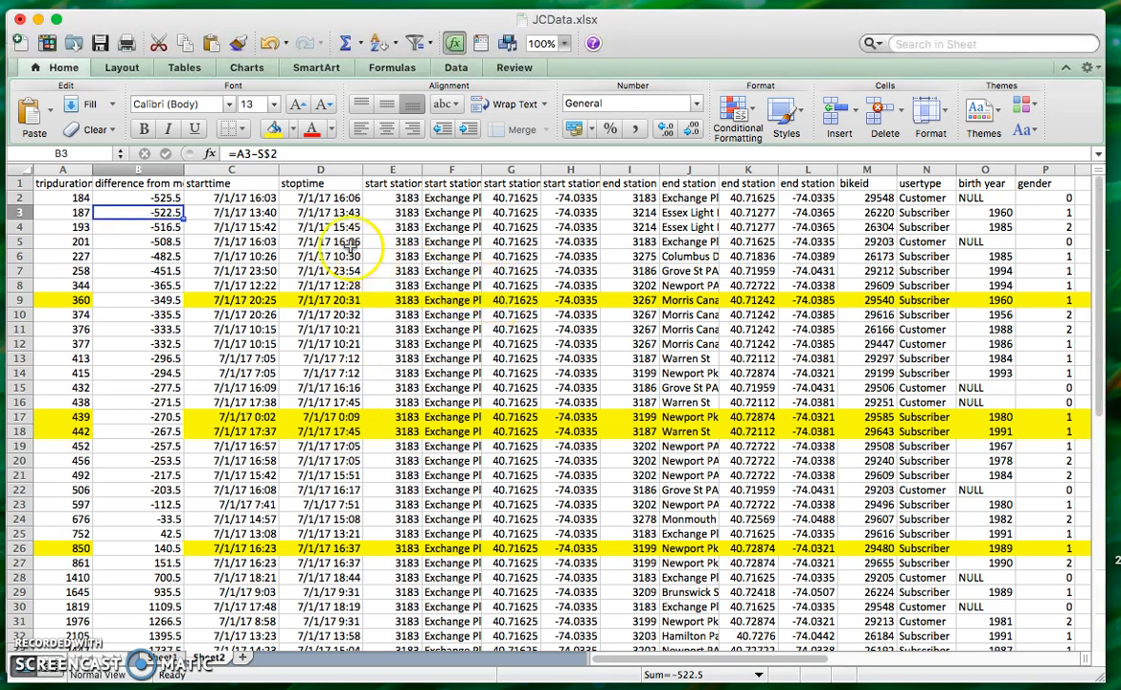
Step: Insert a column before starttime and head it "square of difference" in C1
left_click(219, 169)
right_click(245, 172)
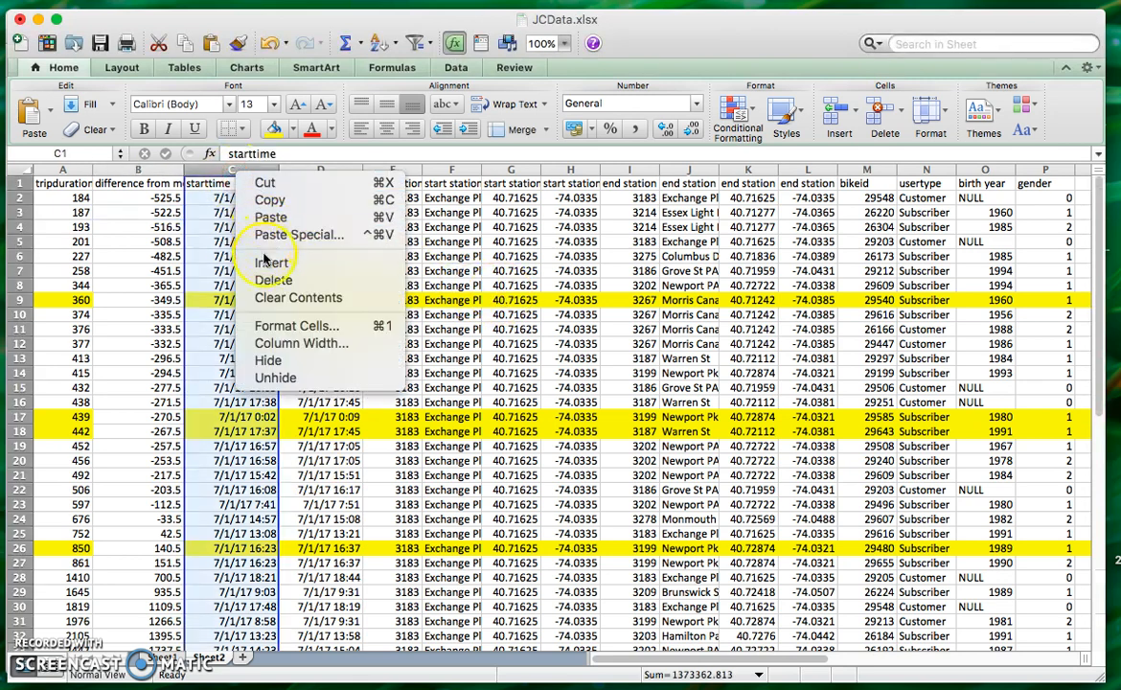
left_click(269, 262)
left_click(212, 185)
type("square of difference")
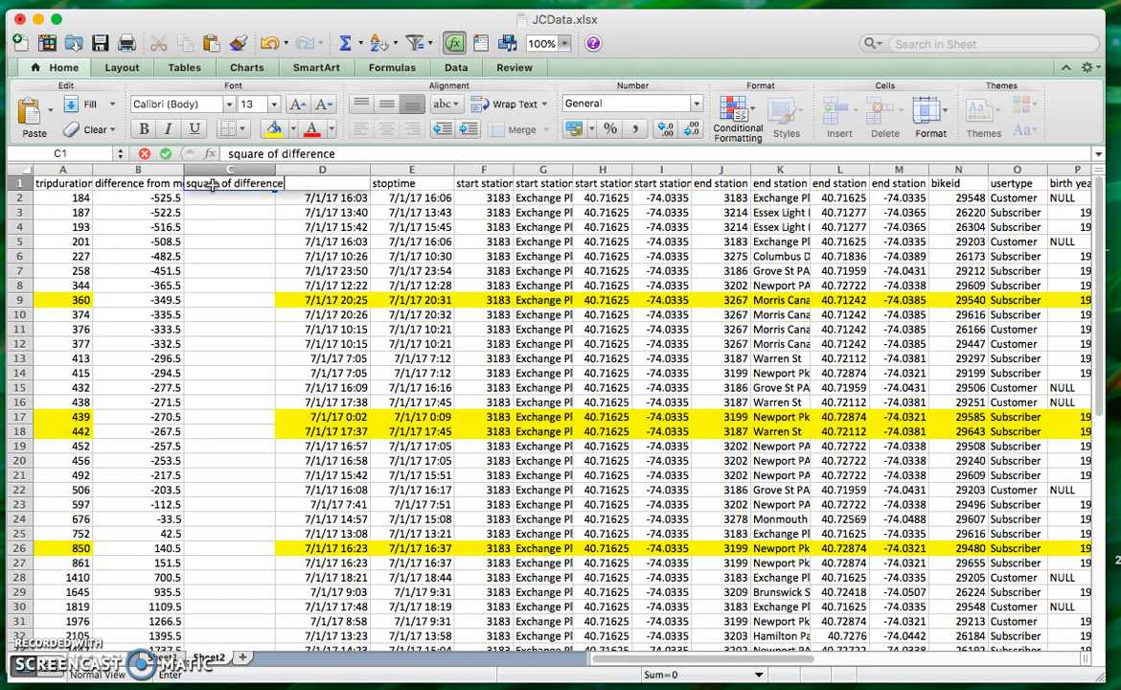
key("Return")
Step: Enter the formula =B2*B2 in C2 to square the first trip's difference from the mean
key("Left")
key("Right")
type("=")
key("Left")
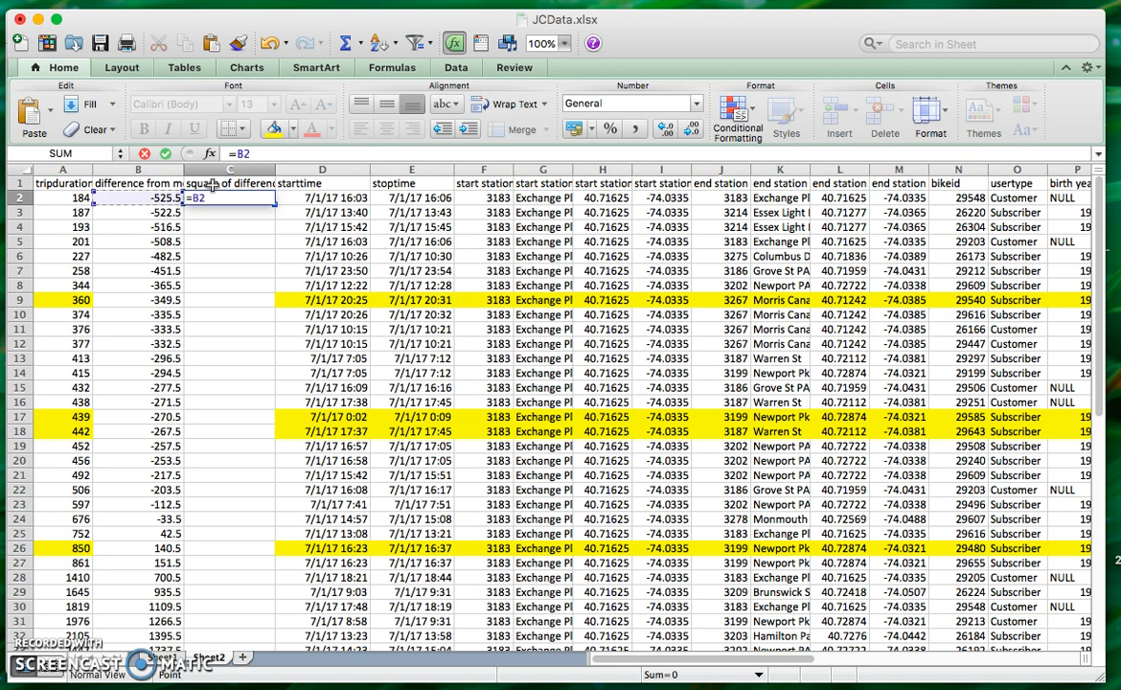
type("*")
key("Left")
key("Return")
key("Up")
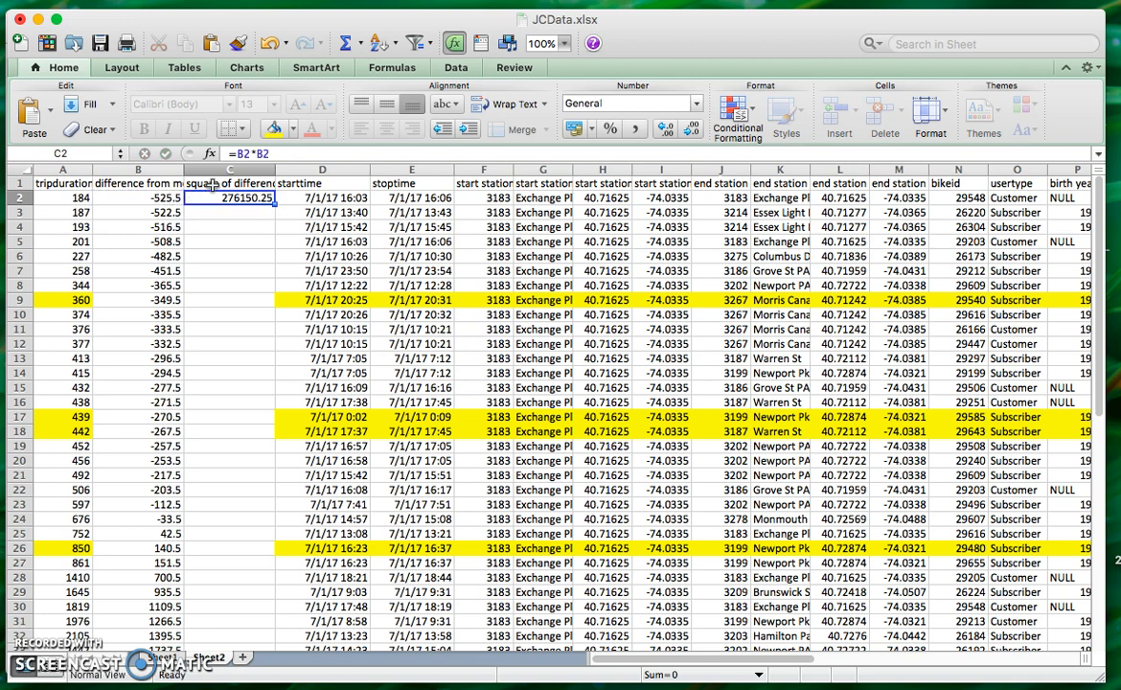
Step: Copy the squaring formula from C2 down through C33
key("super+c")
key("Down")
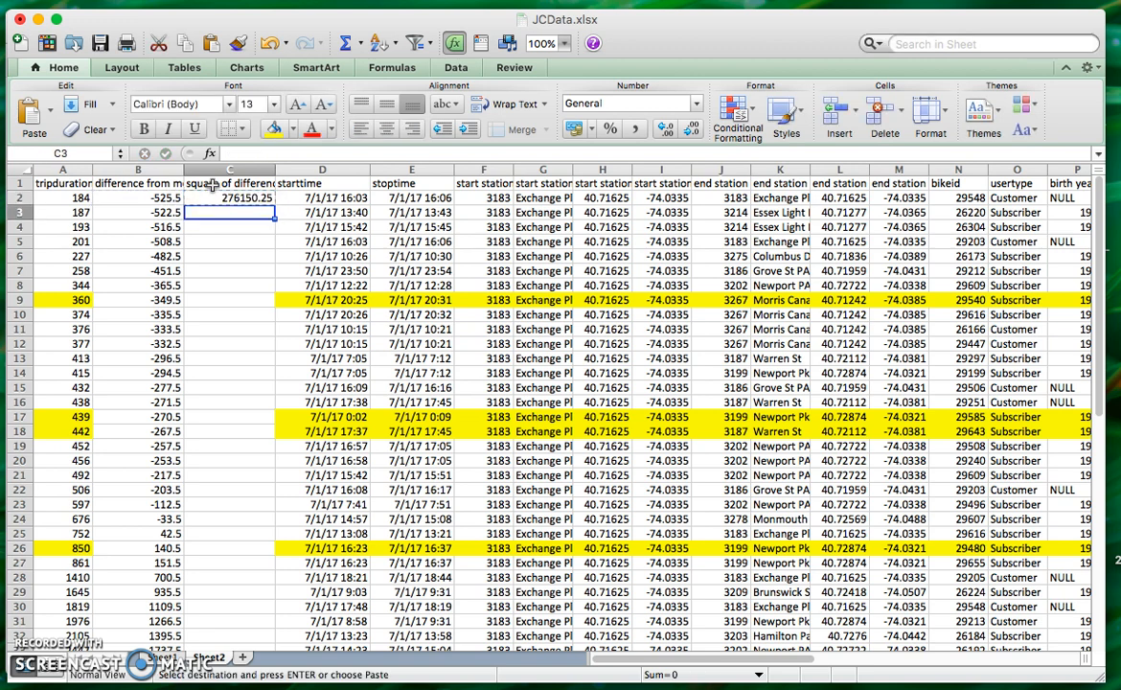
scroll(261, 374, "down", 5)
left_click_drag(231, 456, 230, 456)
key("Return")
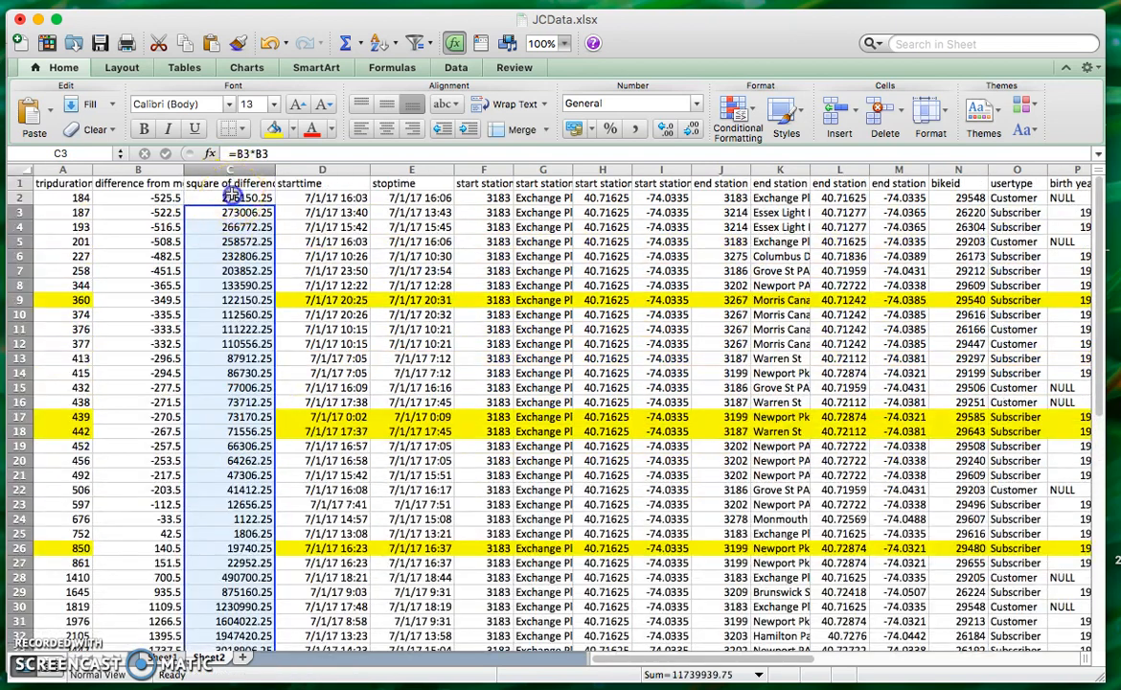
left_click(230, 195)
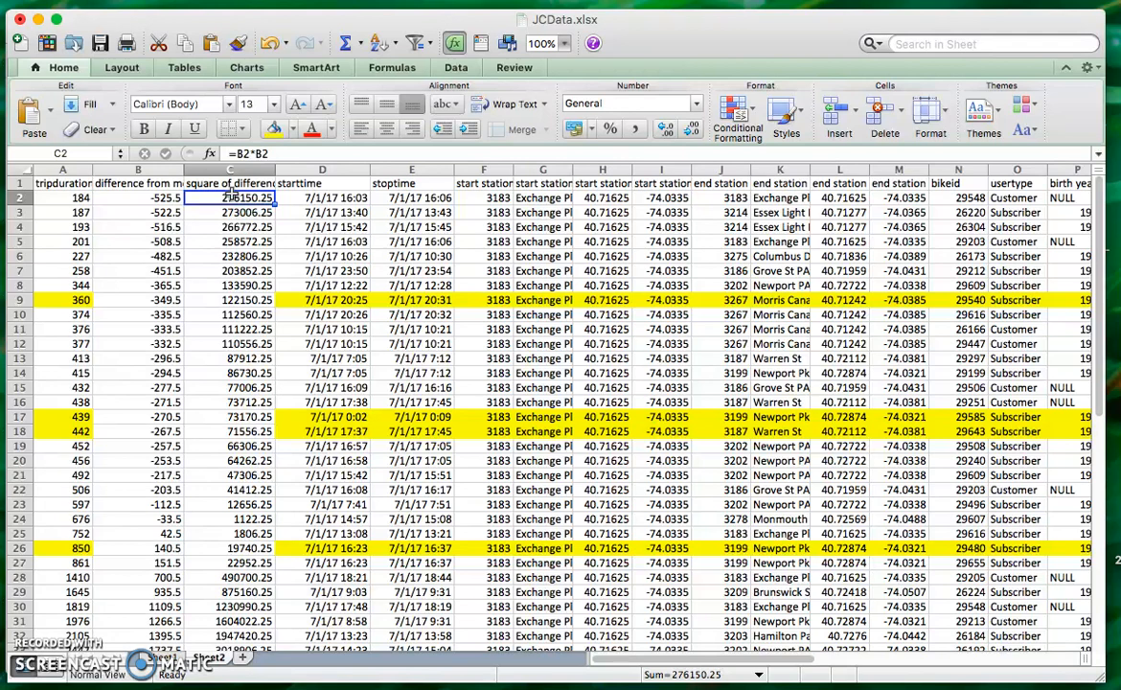
Step: In the Wikipedia article, highlight "squared deviations of the values from their average value", then return to the JCData workbook
key("ctrl+Up")
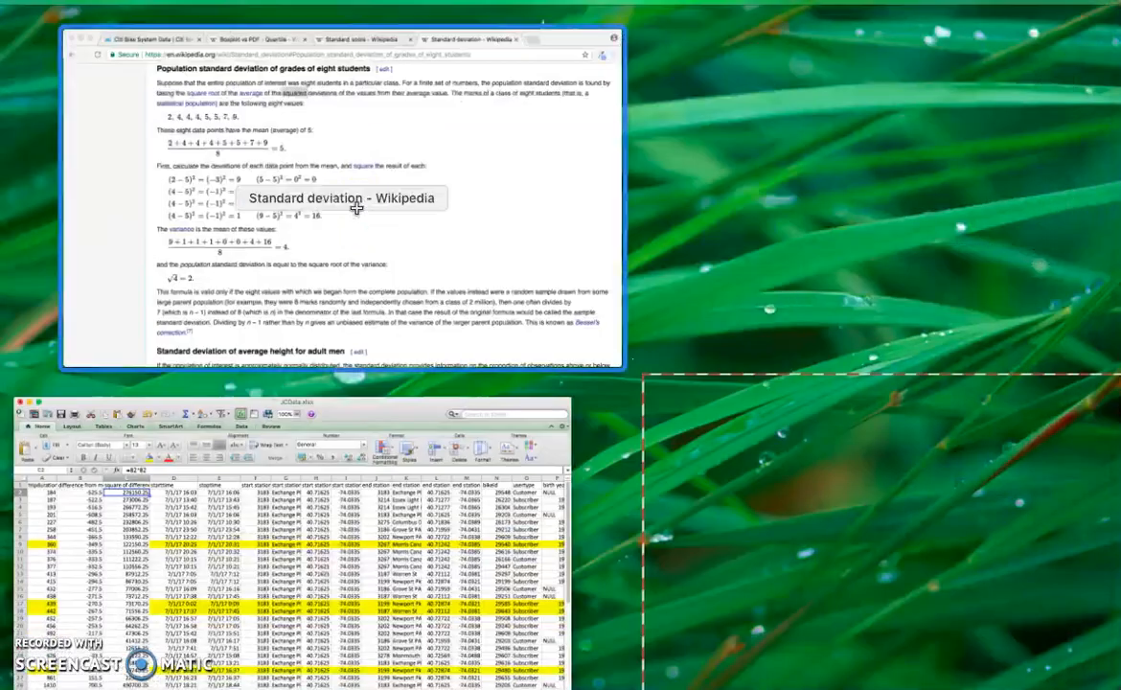
left_click(356, 208)
left_click(436, 139)
left_click_drag(436, 139, 749, 136)
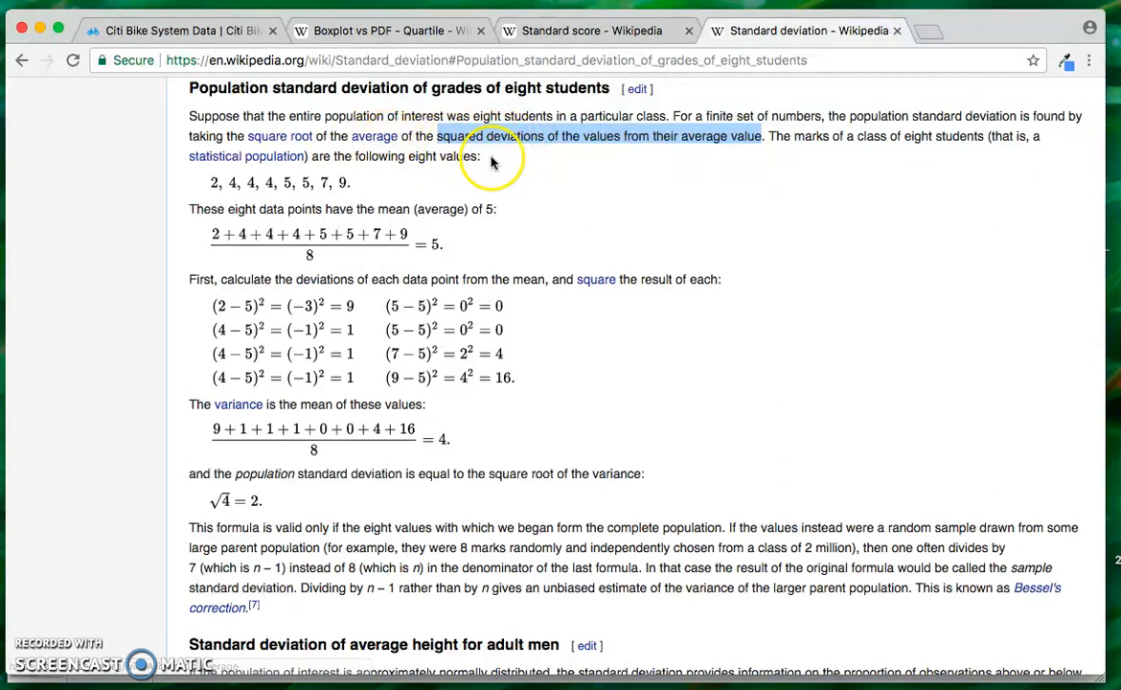
key("ctrl+Up")
left_click(299, 585)
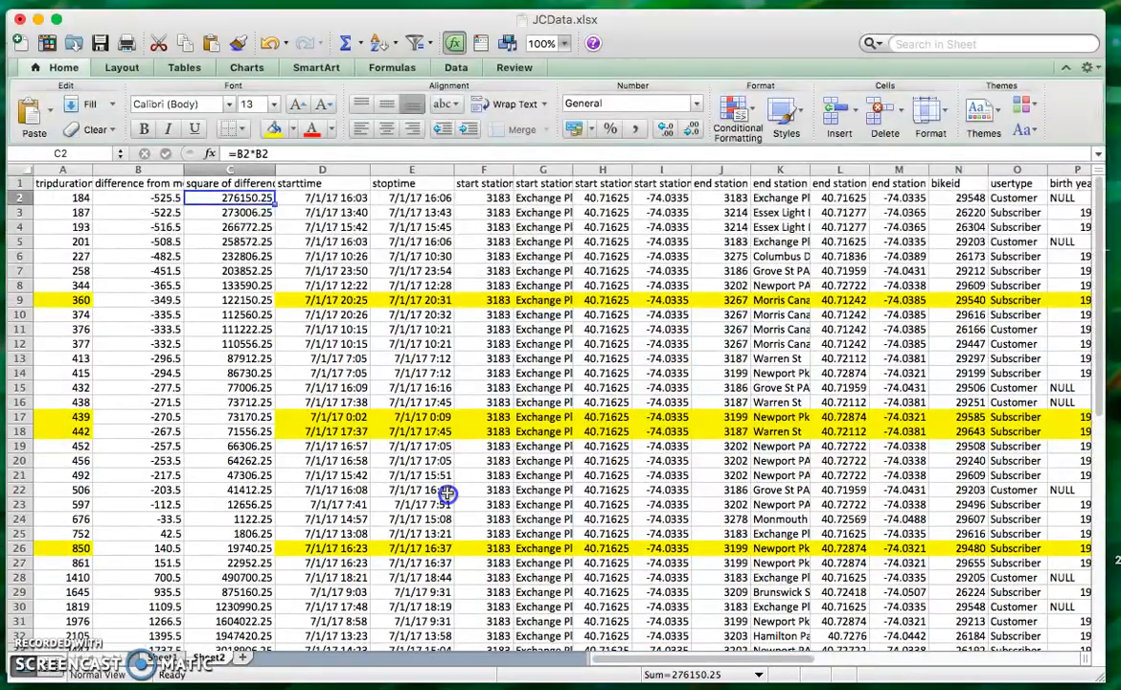
Step: Label S6, below the Q3 row of the summary statistics, as SQ_OF_AVG
scroll(447, 493, "down", 4)
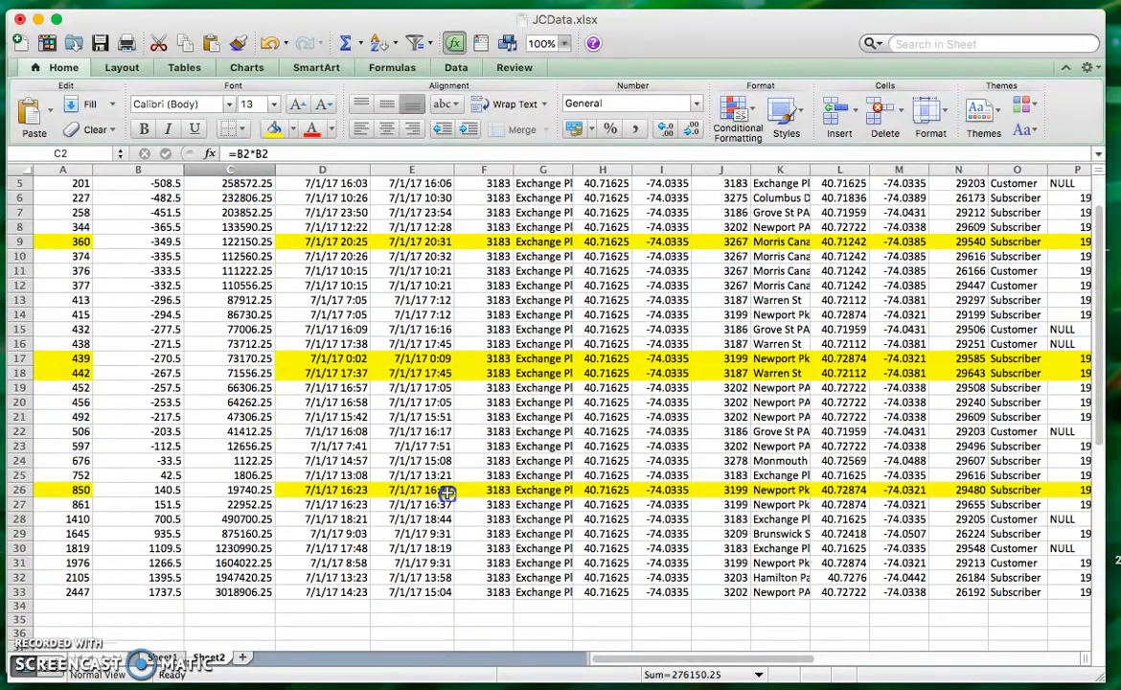
scroll(447, 492, "right", 10)
scroll(482, 388, "up", 4)
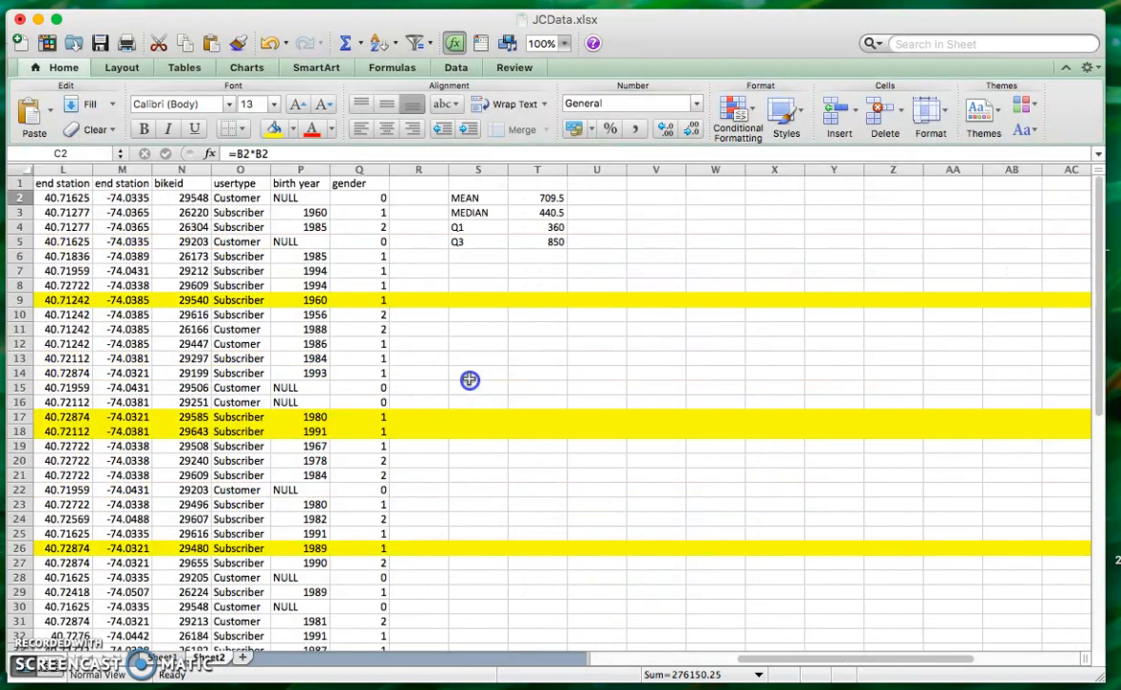
left_click(463, 253)
type("SQ_OF_AVG")
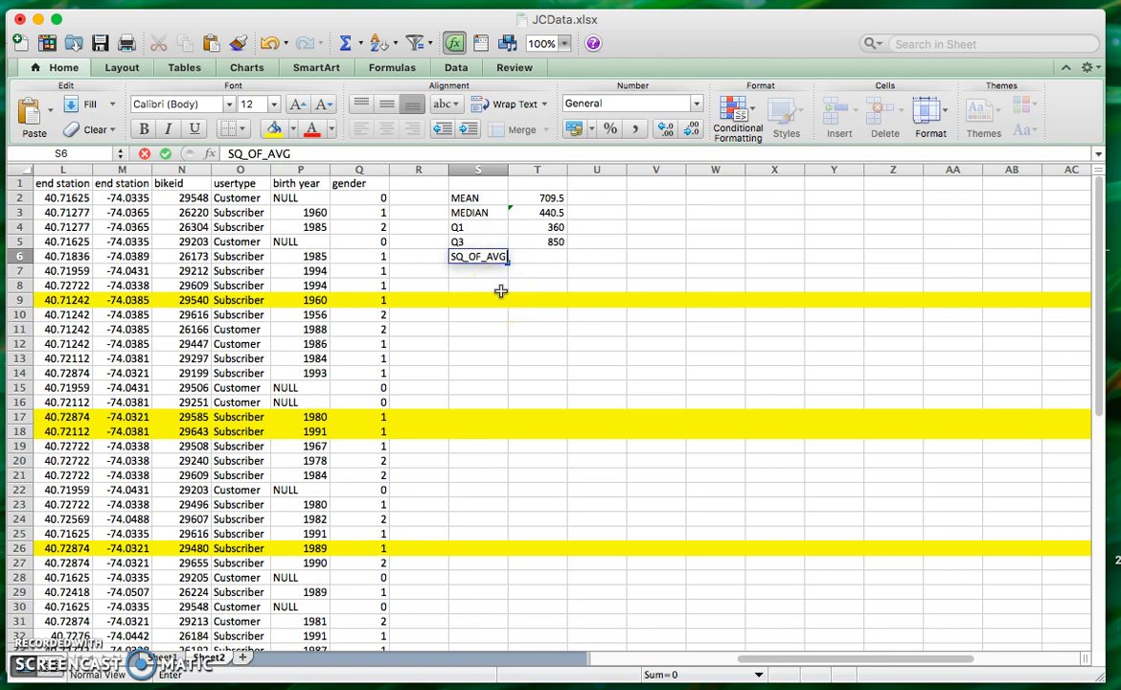
key("Right")
key("Left")
key("Left")
key("Left")
key("Left")
key("Left")
key("Left")
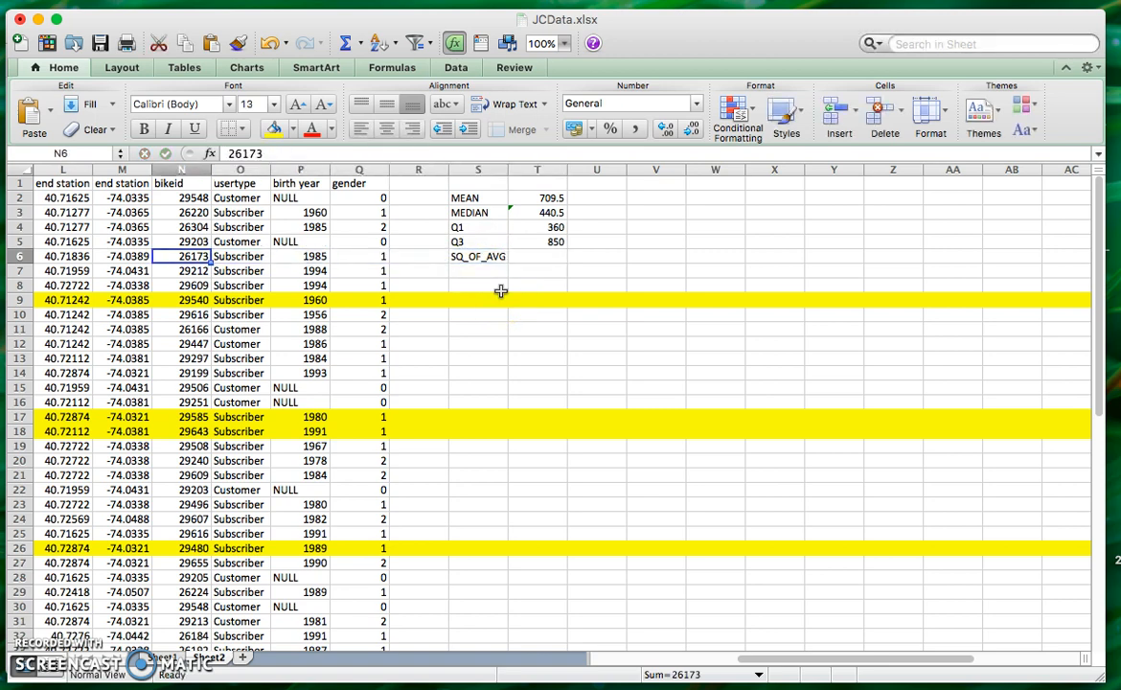
Step: Recheck the order of averaging and squaring in the Wikipedia standard deviation definition, then return to the workbook
key("ctrl+Up")
left_click(388, 217)
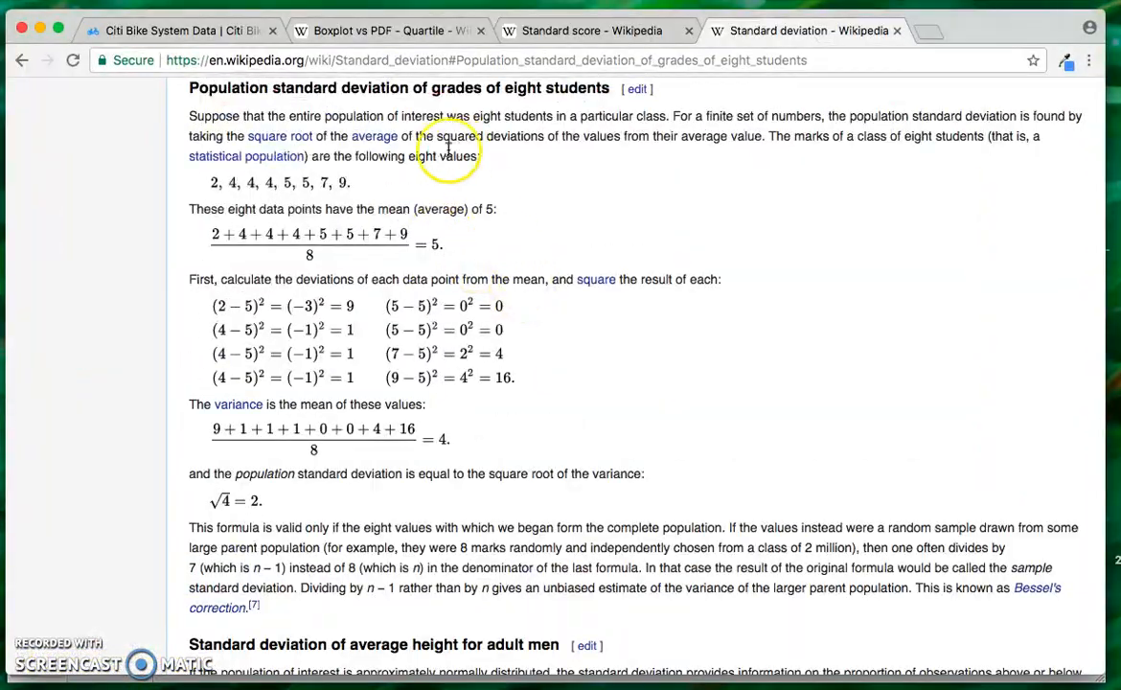
key("ctrl+Up")
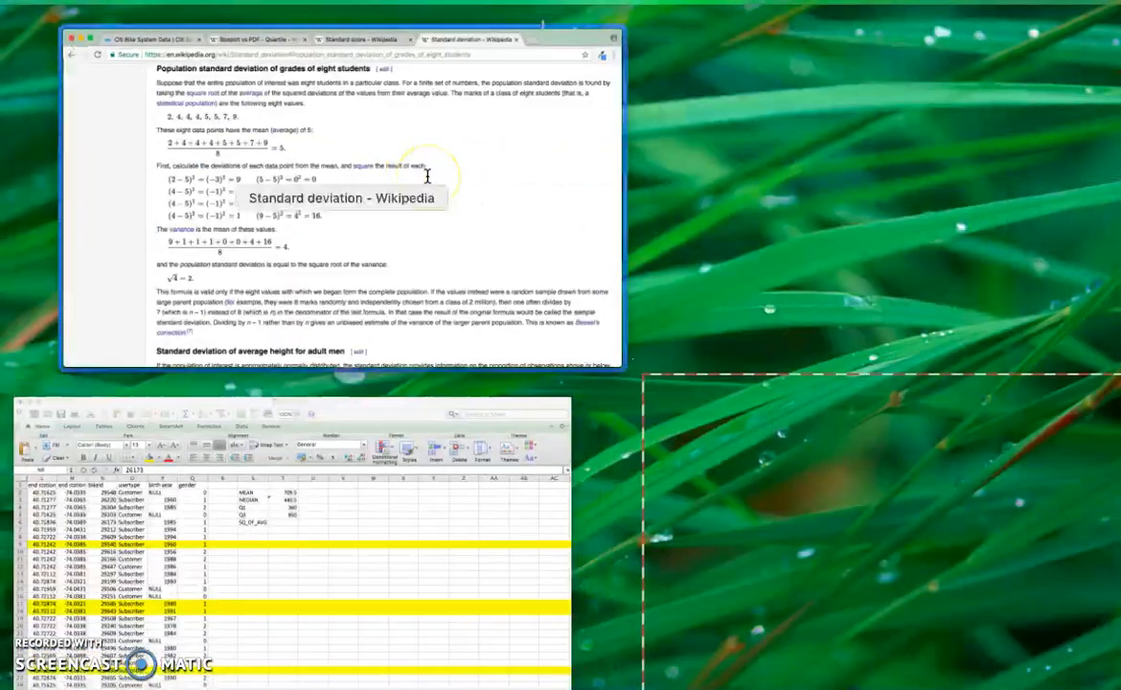
left_click(420, 519)
Step: Replace the label in S6 with AVG_OF_SQS
left_click(470, 254)
type("AVG_IF_S")
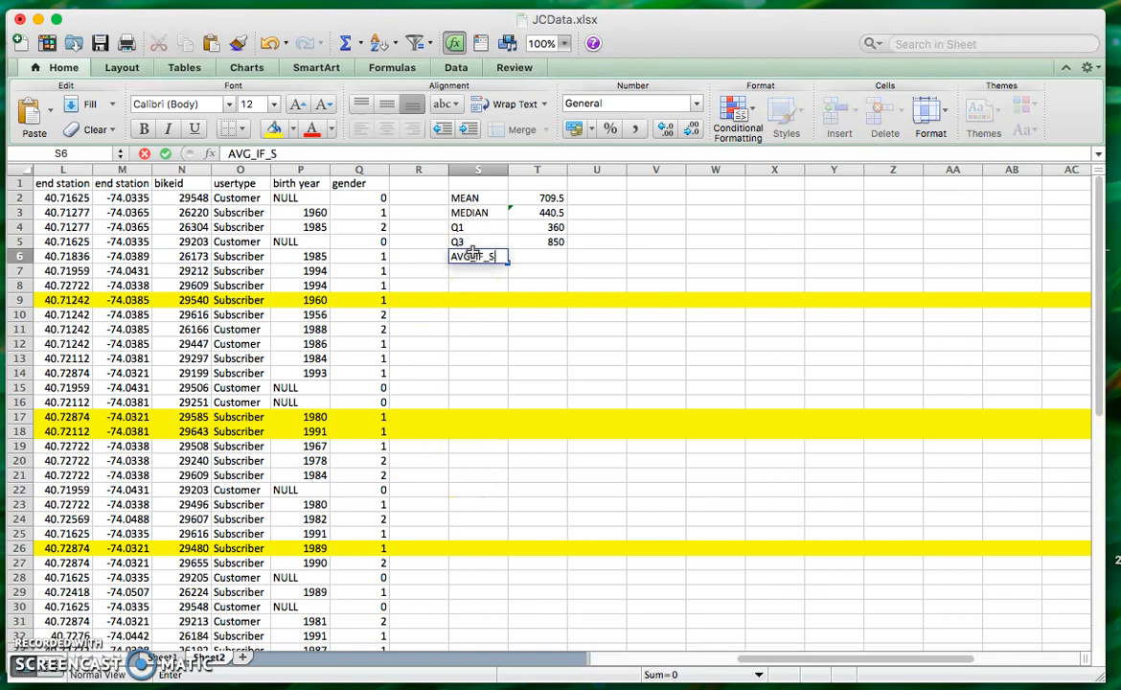
type("QS")
left_click(470, 257)
key("BackSpace")
type("O")
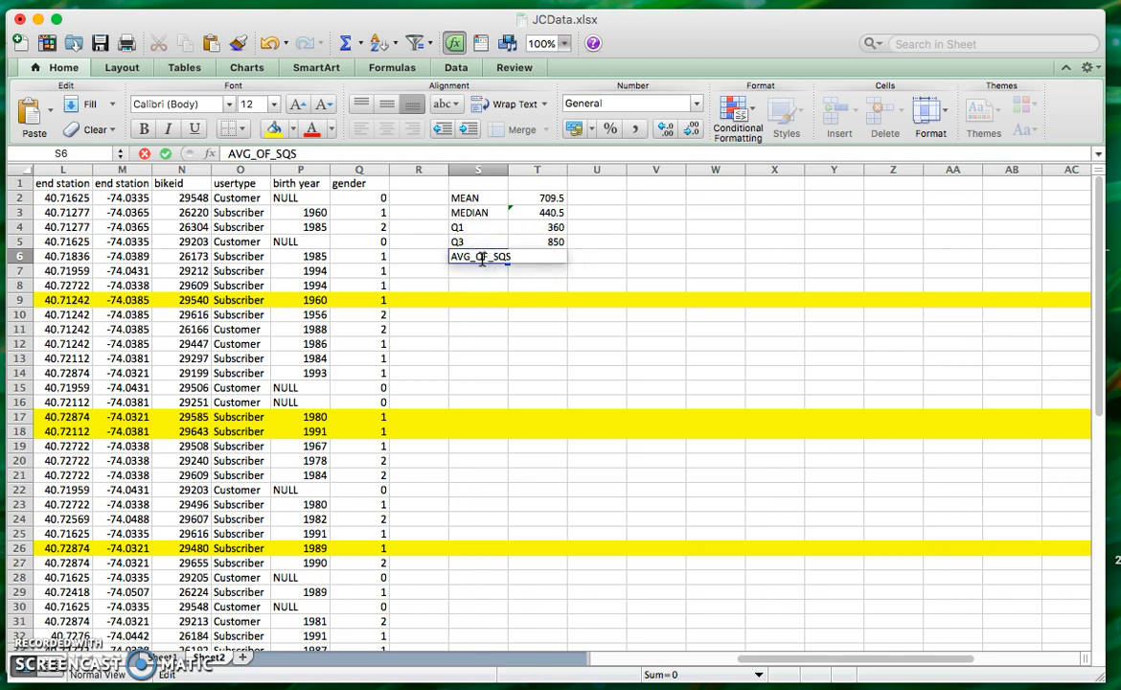
key("Return")
Step: In T6, beside the AVG_OF_SQS label, average the squared differences with =SUM(C2:C33)/32
key("Up")
key("Right")
type("=SUM")
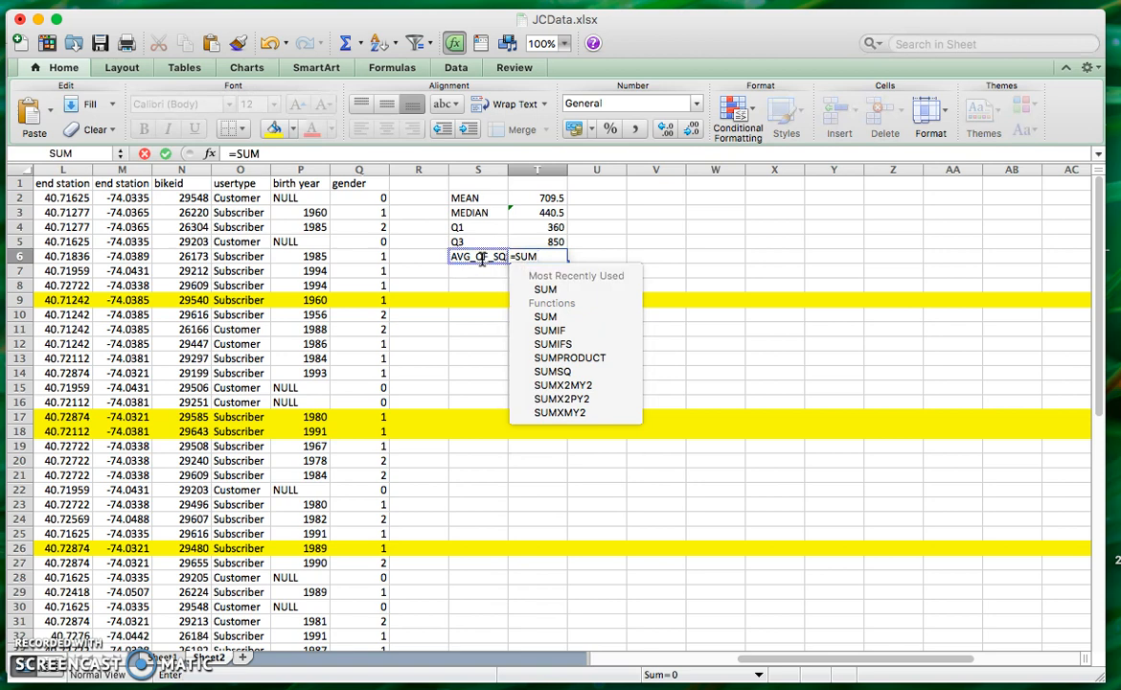
type("(")
scroll(333, 243, "left", 10)
left_click(330, 212)
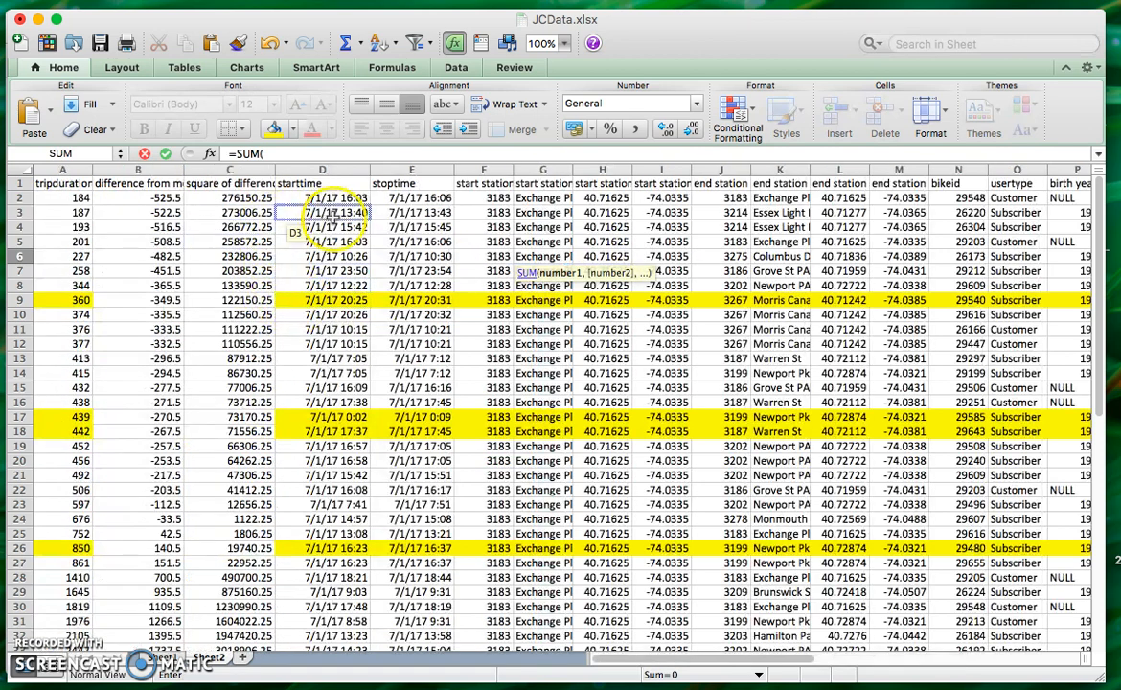
left_click(231, 197)
left_click_drag(232, 198, 222, 465)
scroll(210, 383, "down", 4)
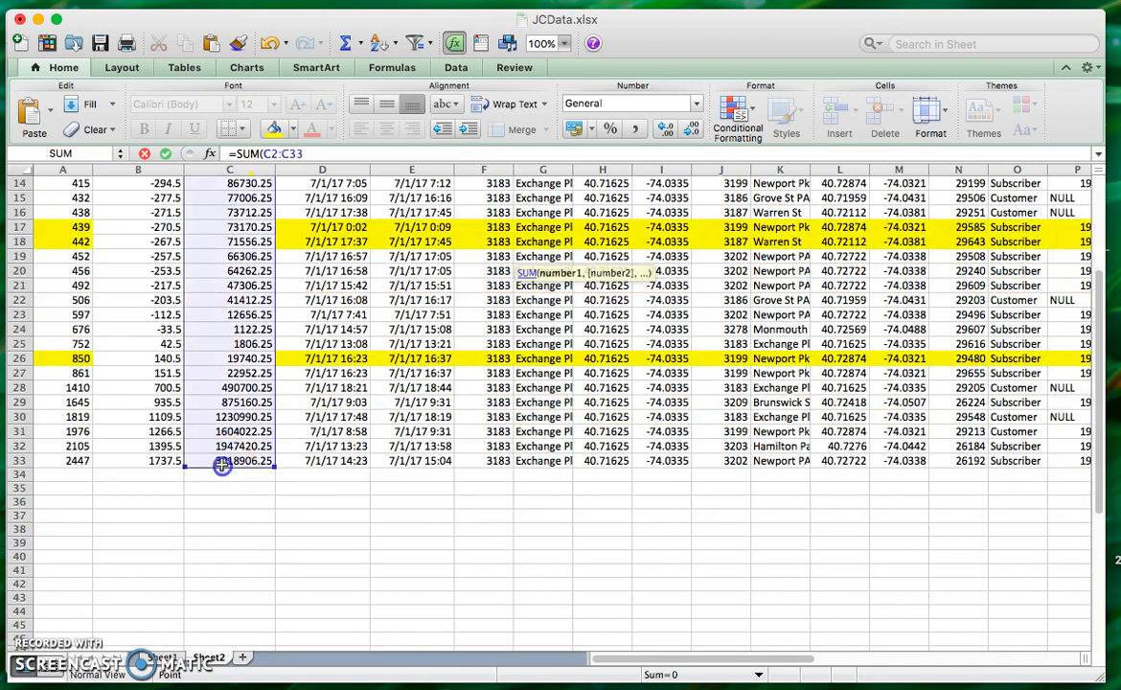
type("/")
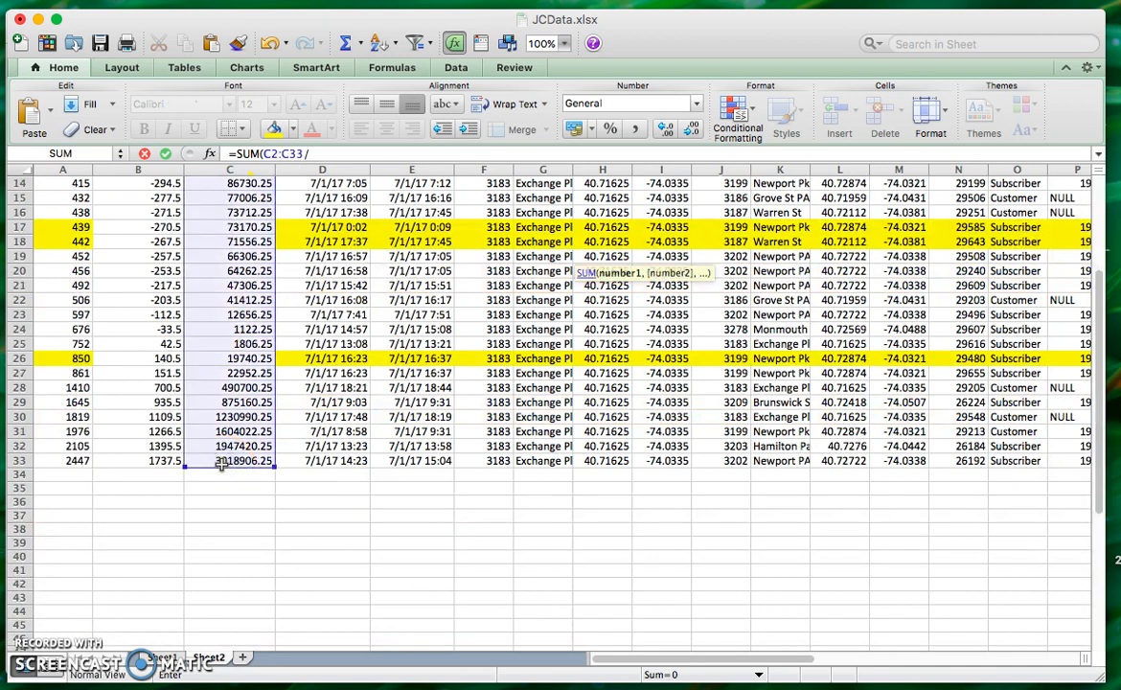
key("BackSpace")
type(")/")
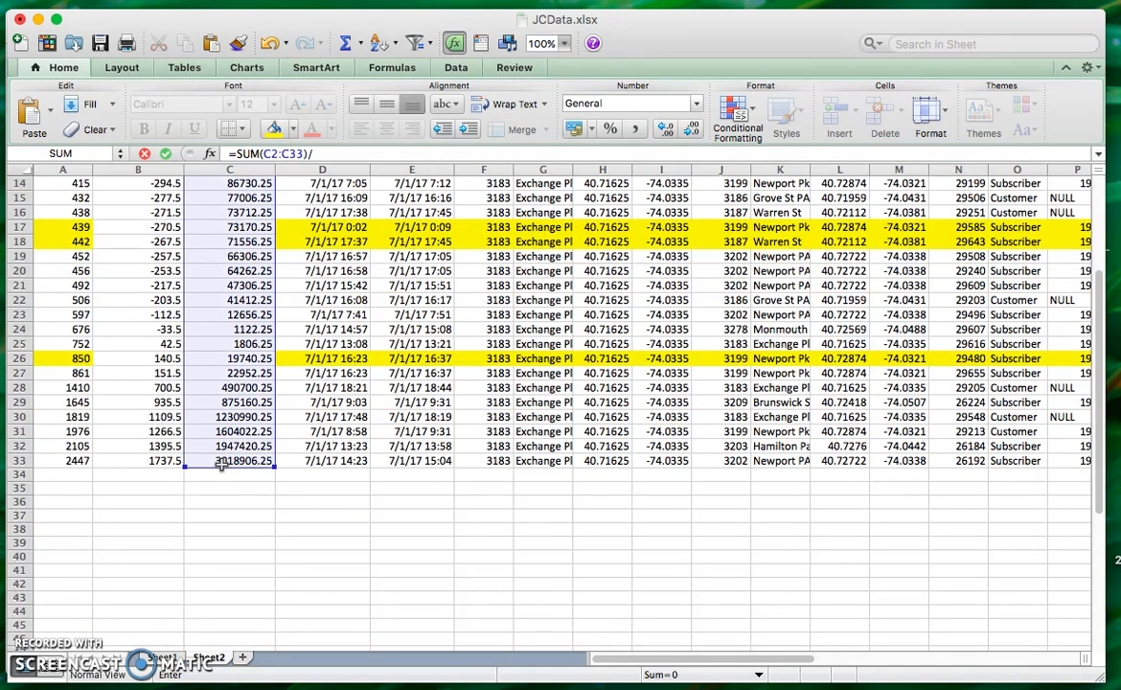
key("Return")
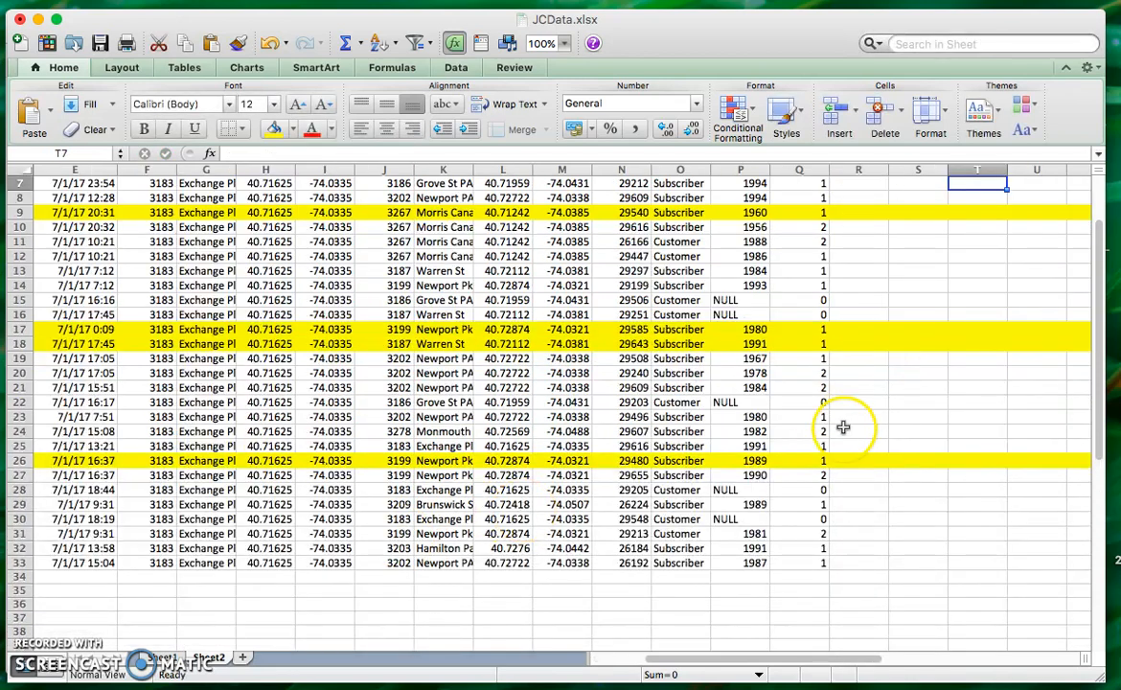
scroll(959, 328, "up", 1)
scroll(959, 328, "up", 5)
left_click(954, 257)
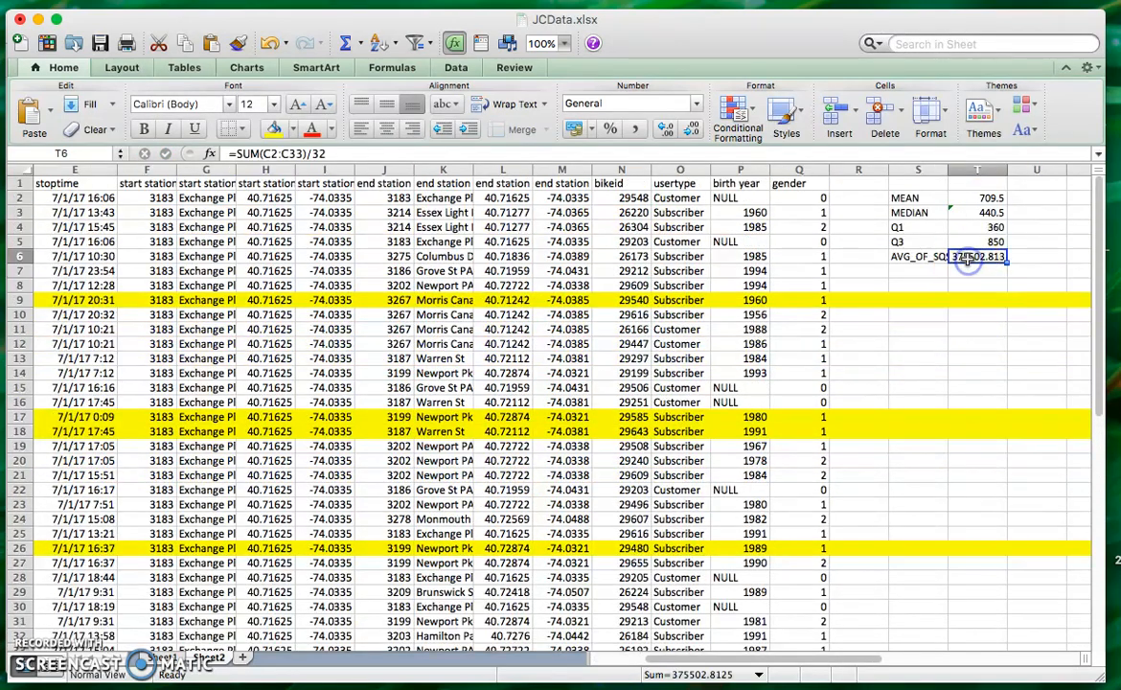
Step: Recheck the square root part of the standard deviation definition in the Wikipedia article, then return to the JCData workbook
key("ctrl+Up")
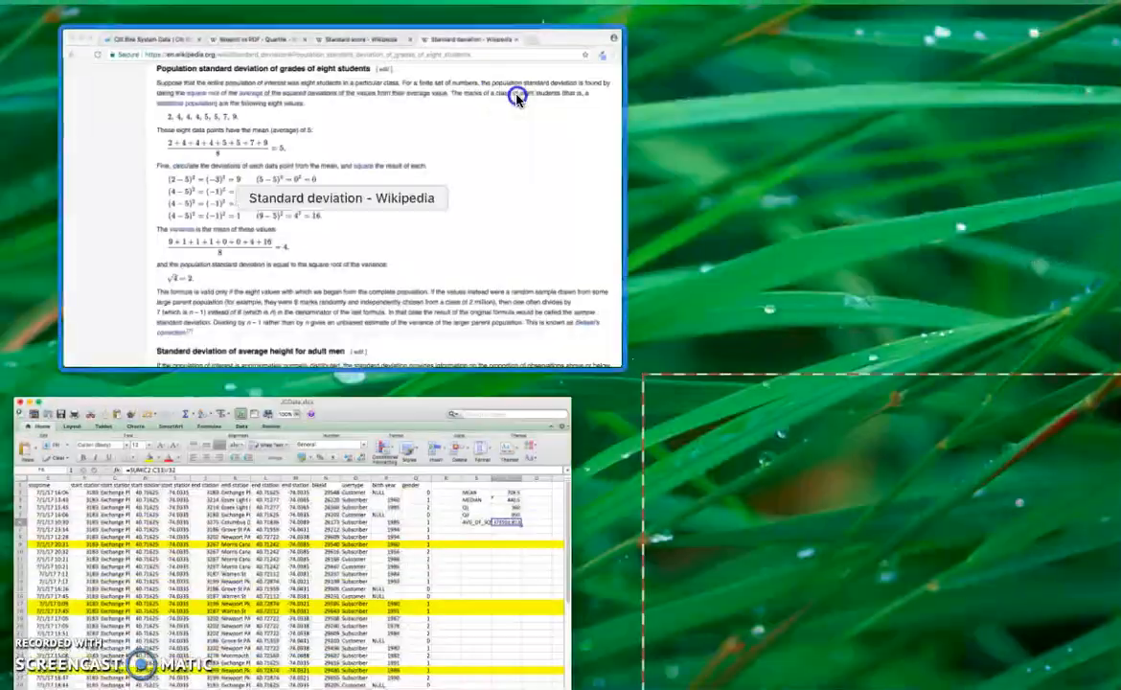
left_click(518, 95)
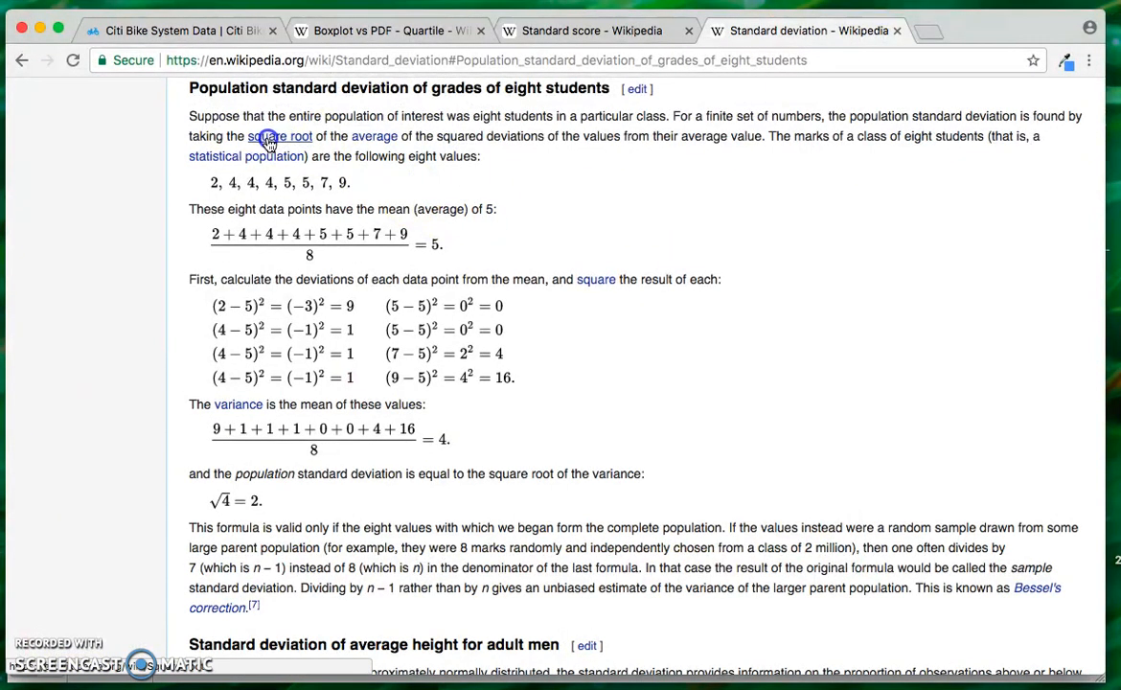
key("ctrl+Up")
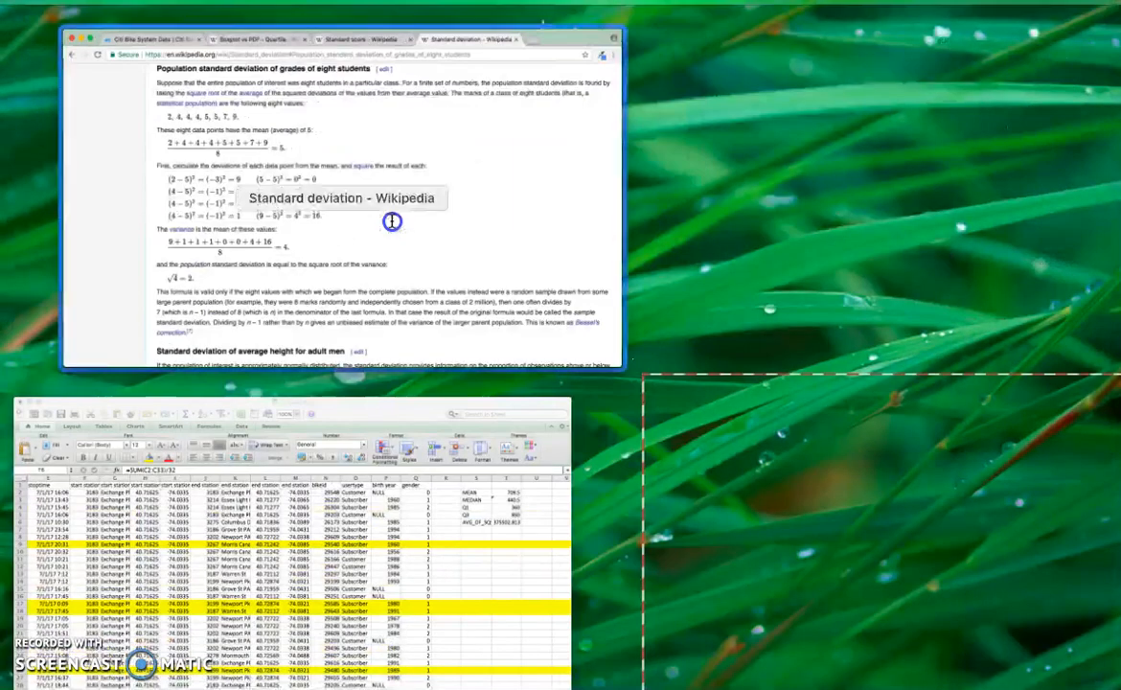
left_click(412, 460)
Step: Label S7 as SQRT and calculate the square root of the averaged squares in T7 with =SQRT(T6)
left_click(919, 276)
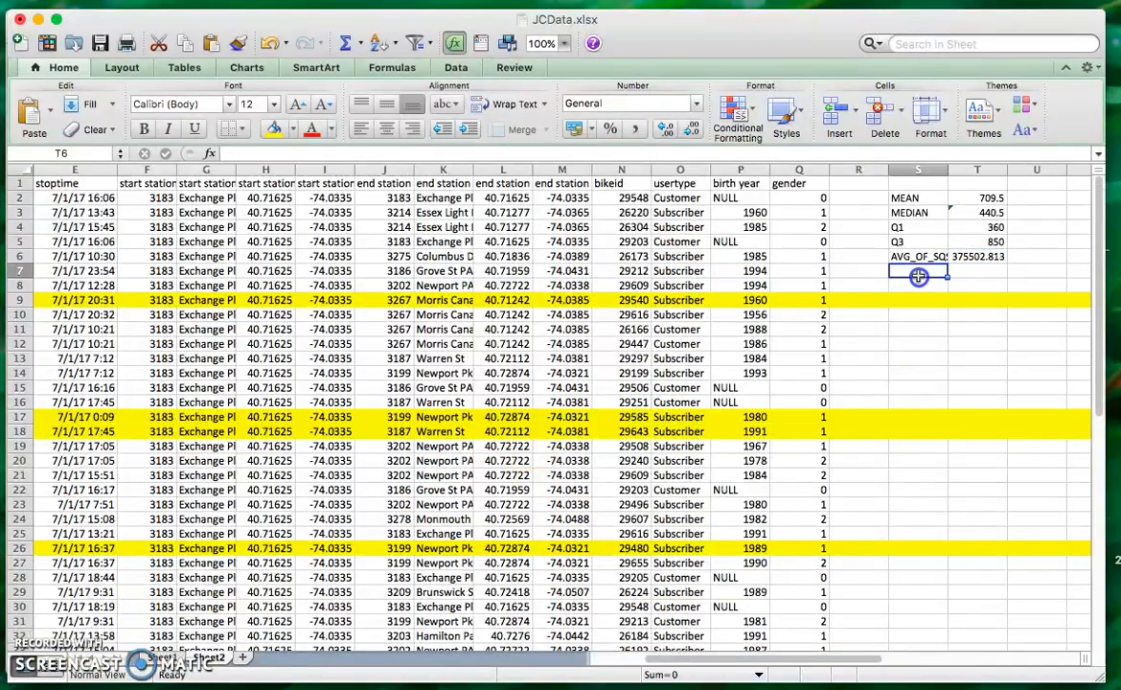
type("SQRT")
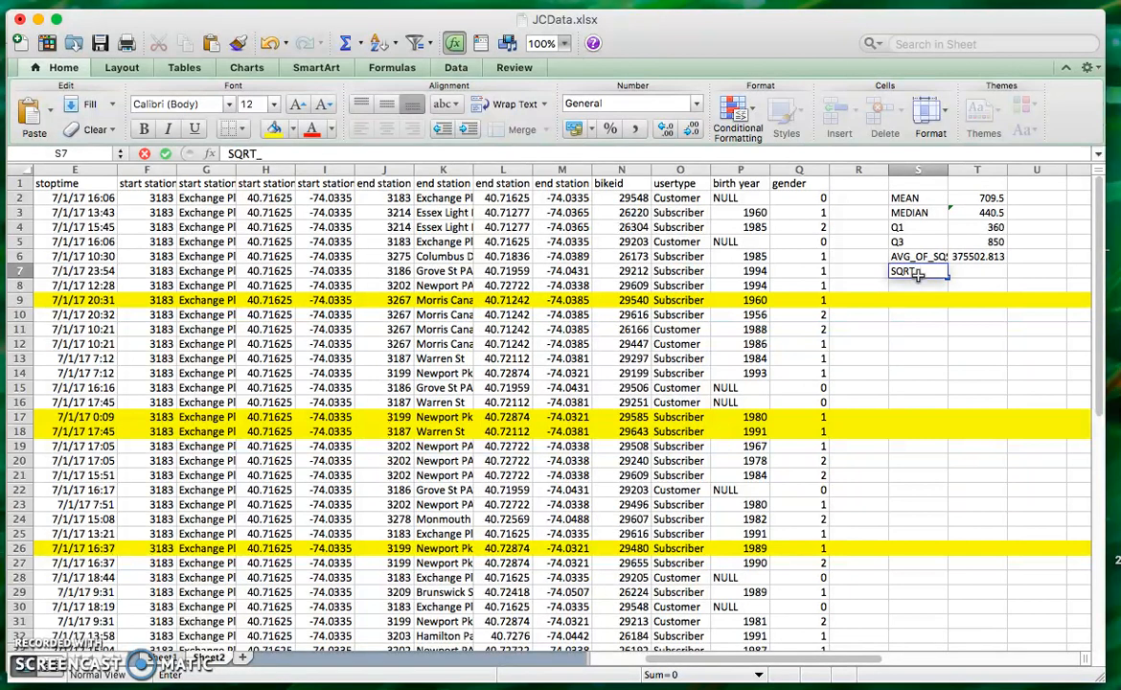
key("Tab")
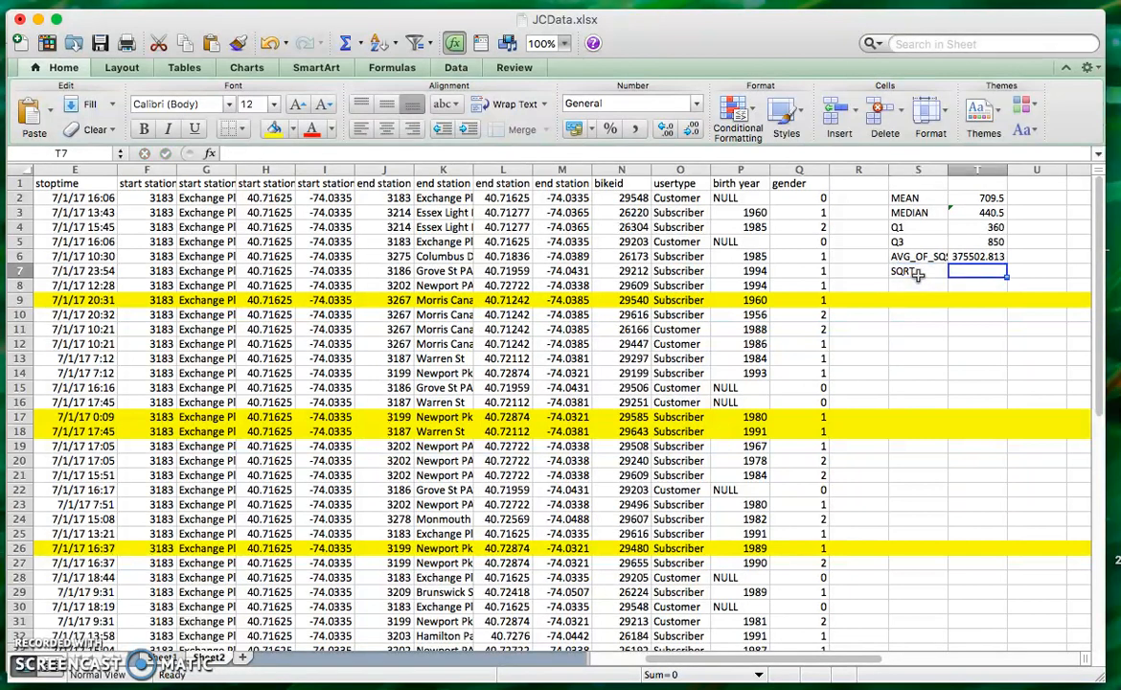
type("=")
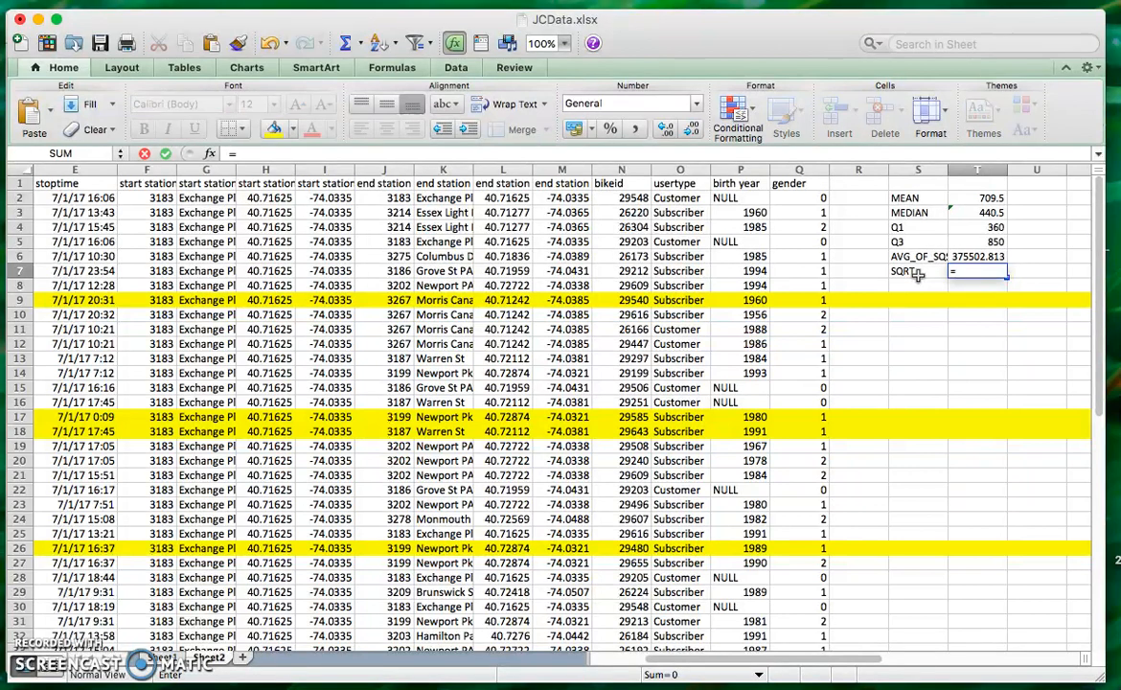
type("SQRT")
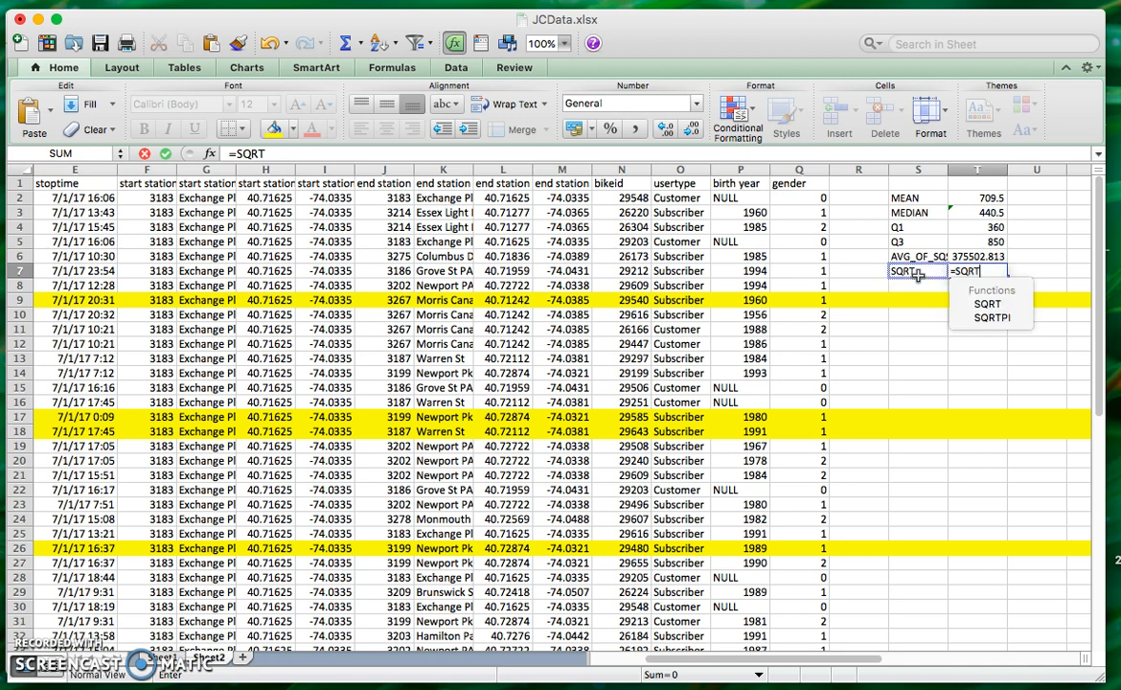
type("(")
key("Up")
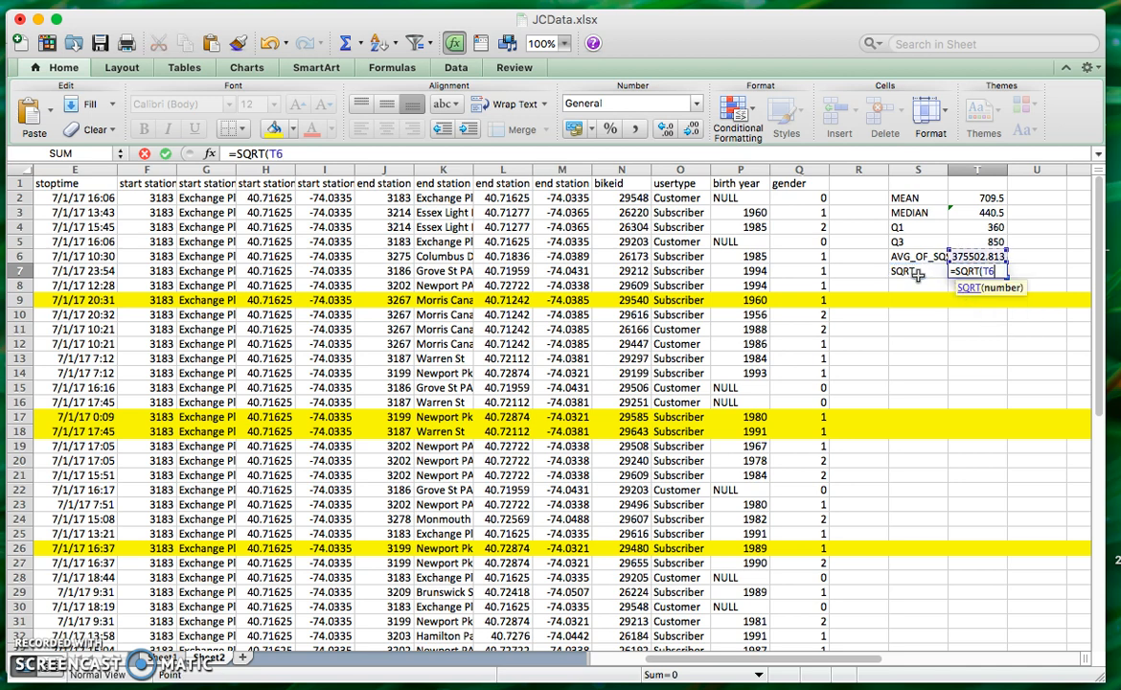
key("Return")
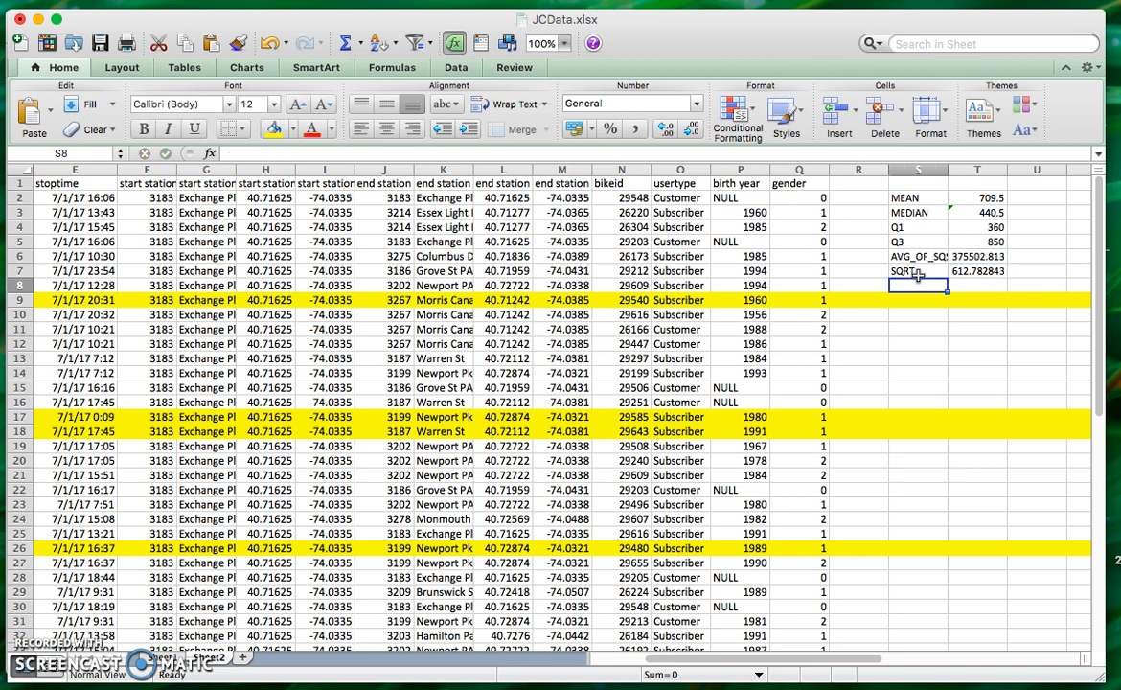
key("Up")
key("Right")
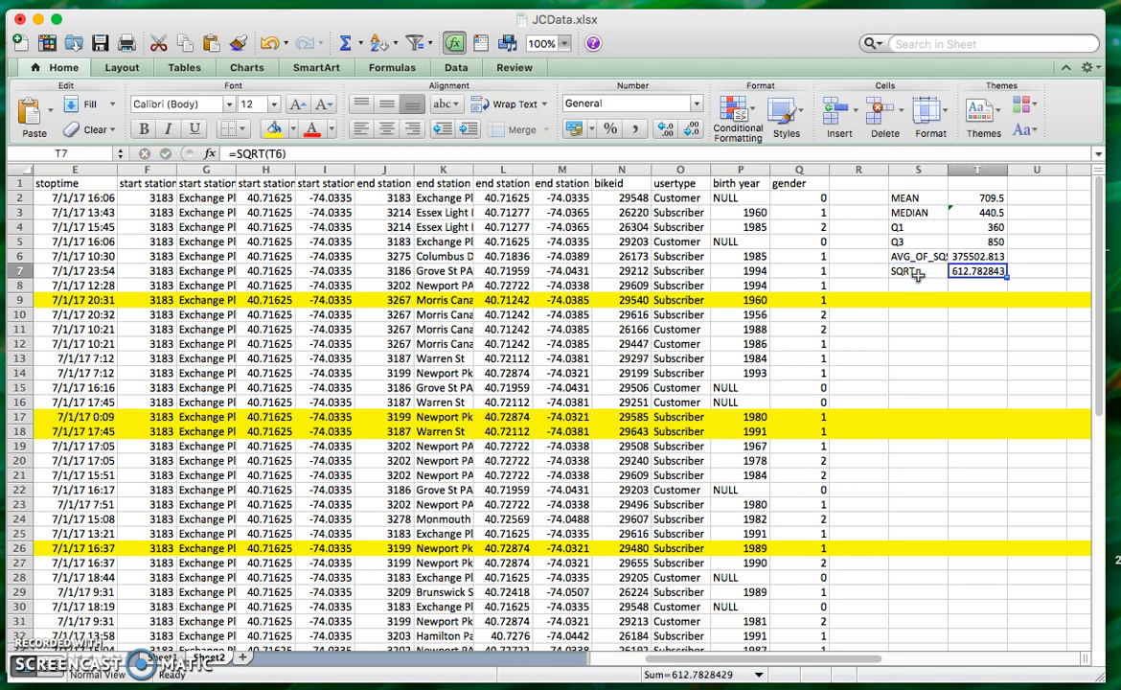
Step: Replace the label in S7 with STANDARD DEVIATION and widen column S to show more of the label text
left_click(918, 276)
type("STAN")
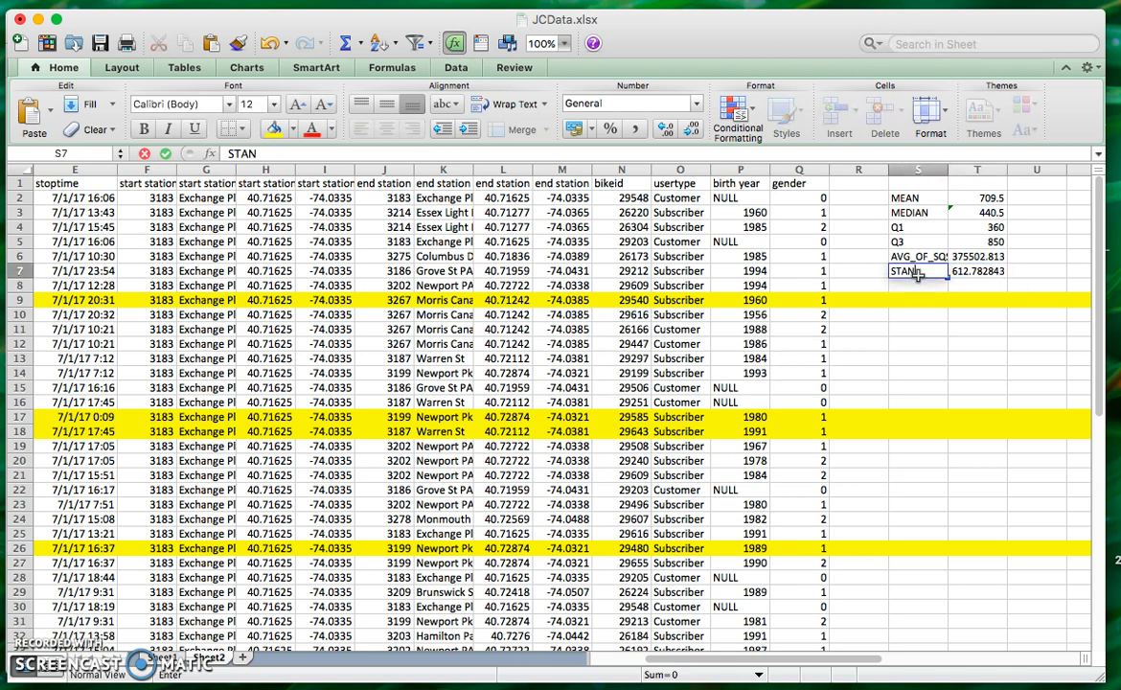
type("DARD DE")
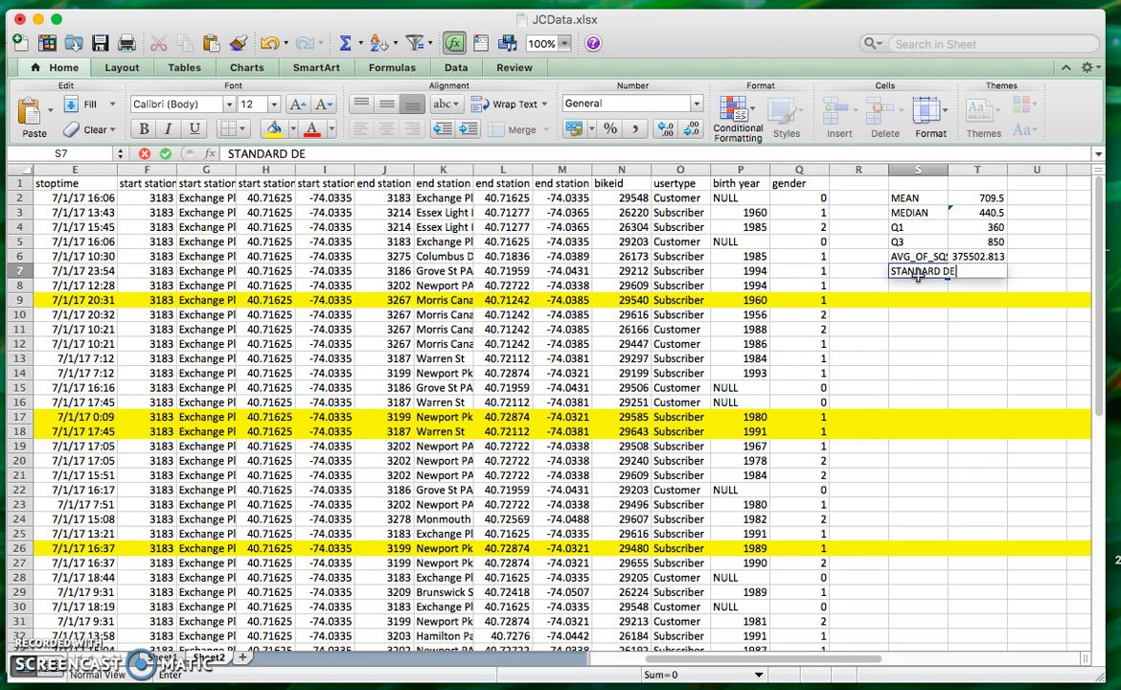
type("VIATION")
key("Return")
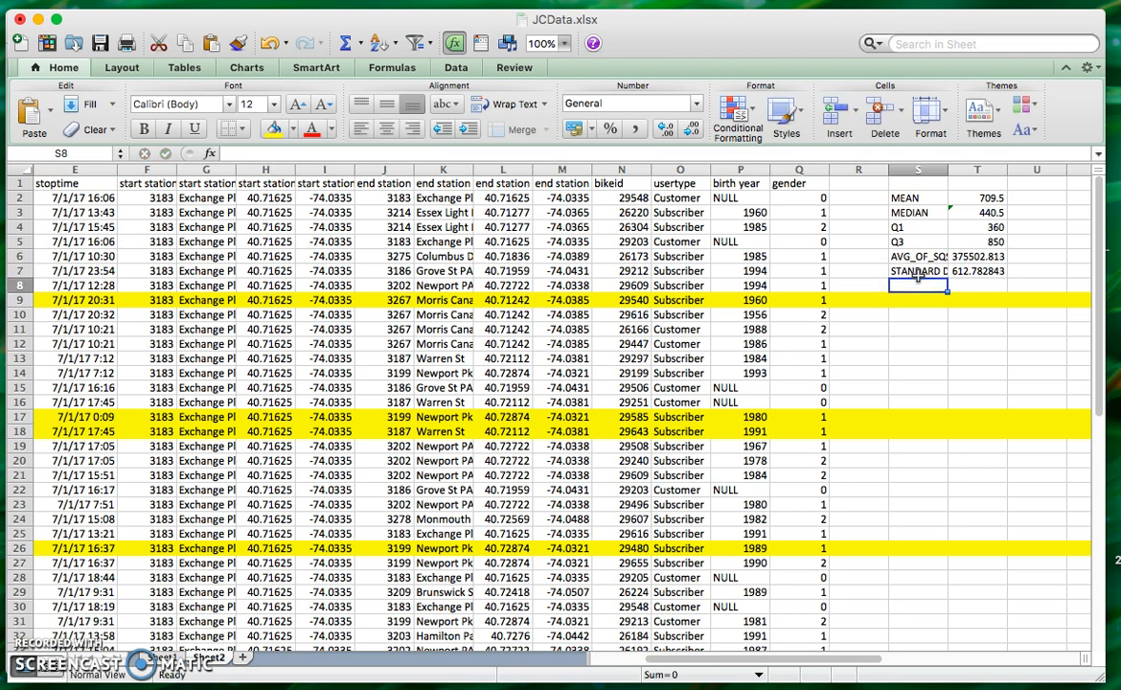
left_click(918, 276)
left_click_drag(948, 169, 978, 168)
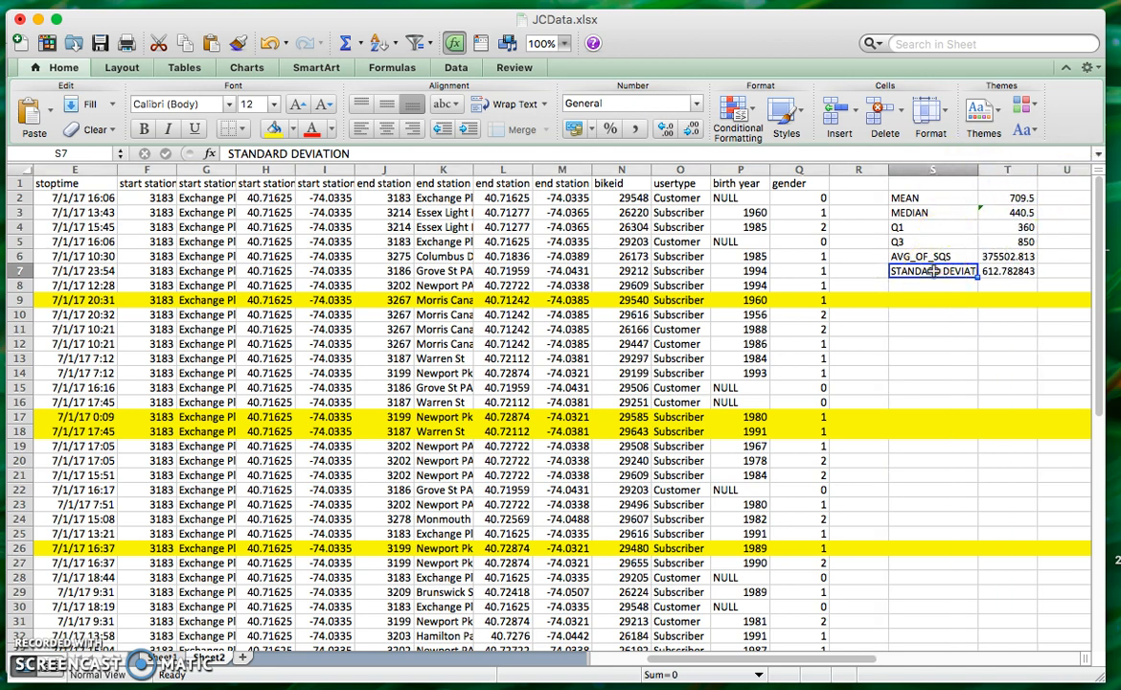
Step: Compare the standard deviation in T7 with the values in the tripduration column down to row 33
left_click(1010, 272)
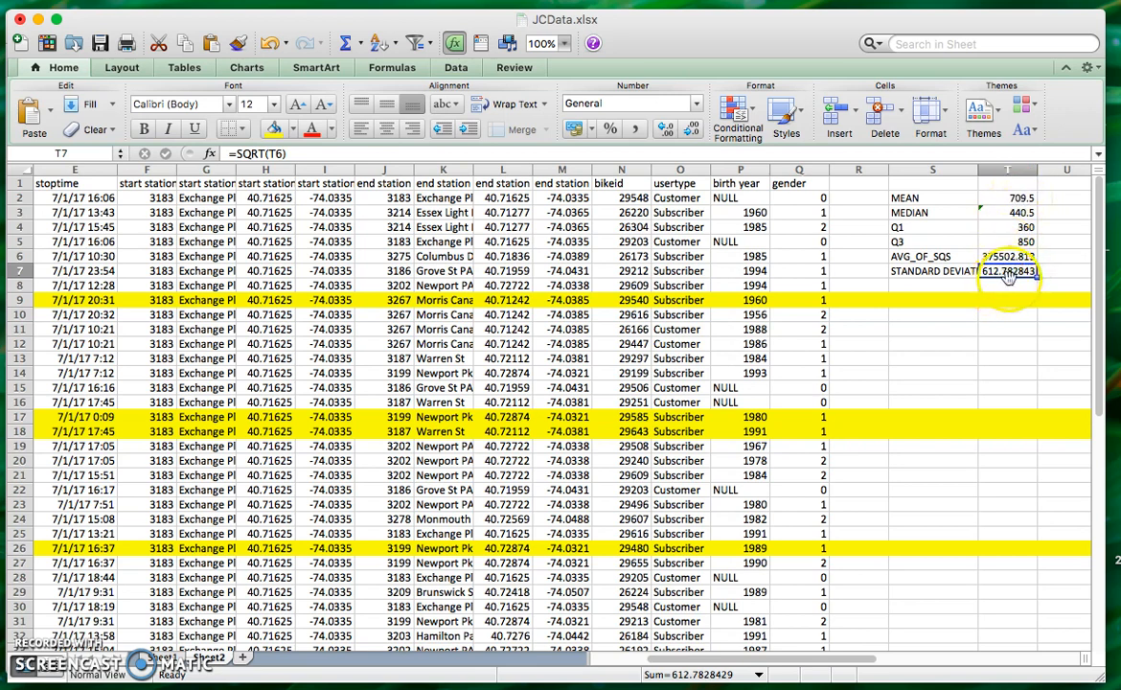
scroll(1021, 275, "left", 4)
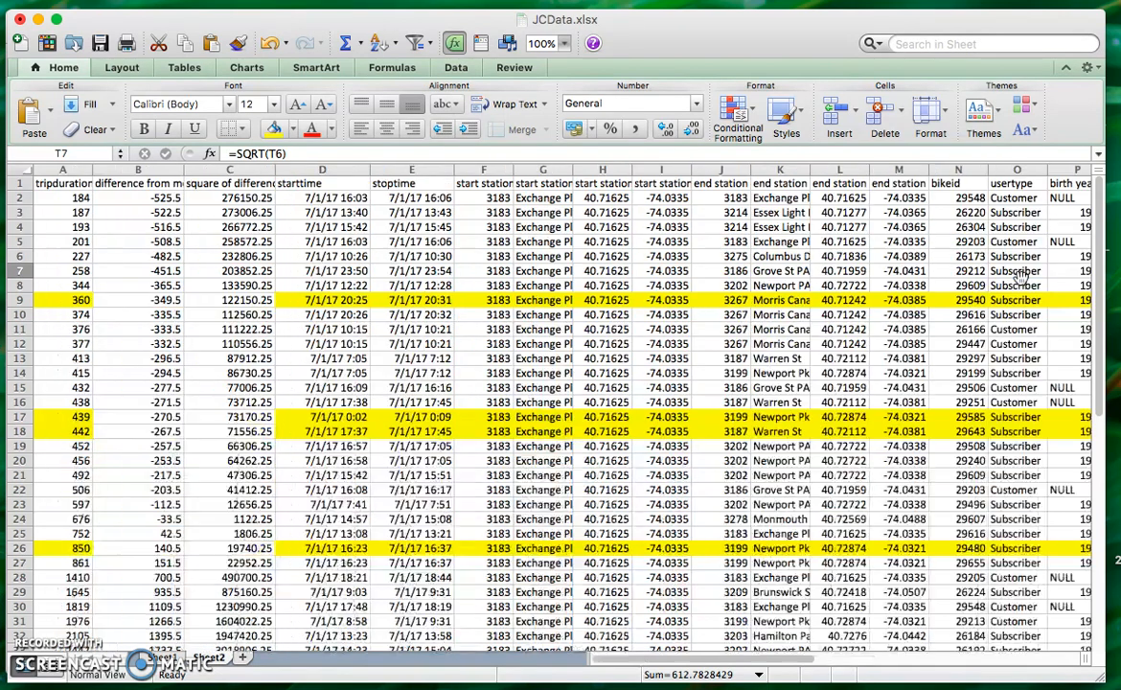
scroll(738, 298, "down", 1)
scroll(738, 299, "up", 1)
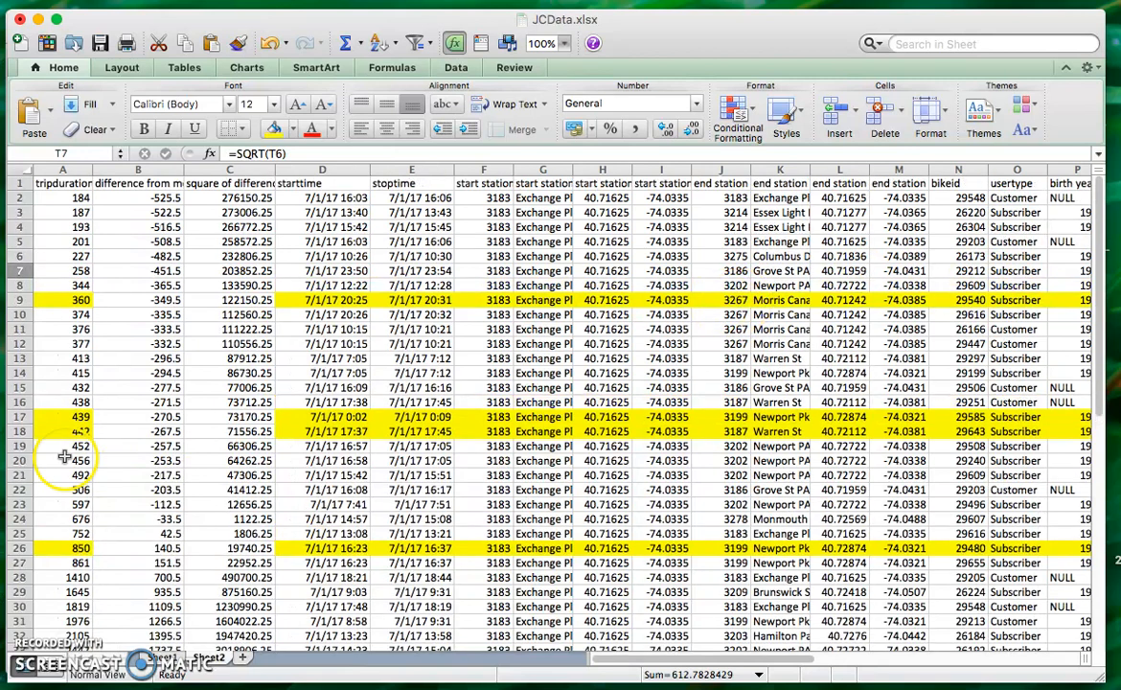
scroll(84, 472, "down", 3)
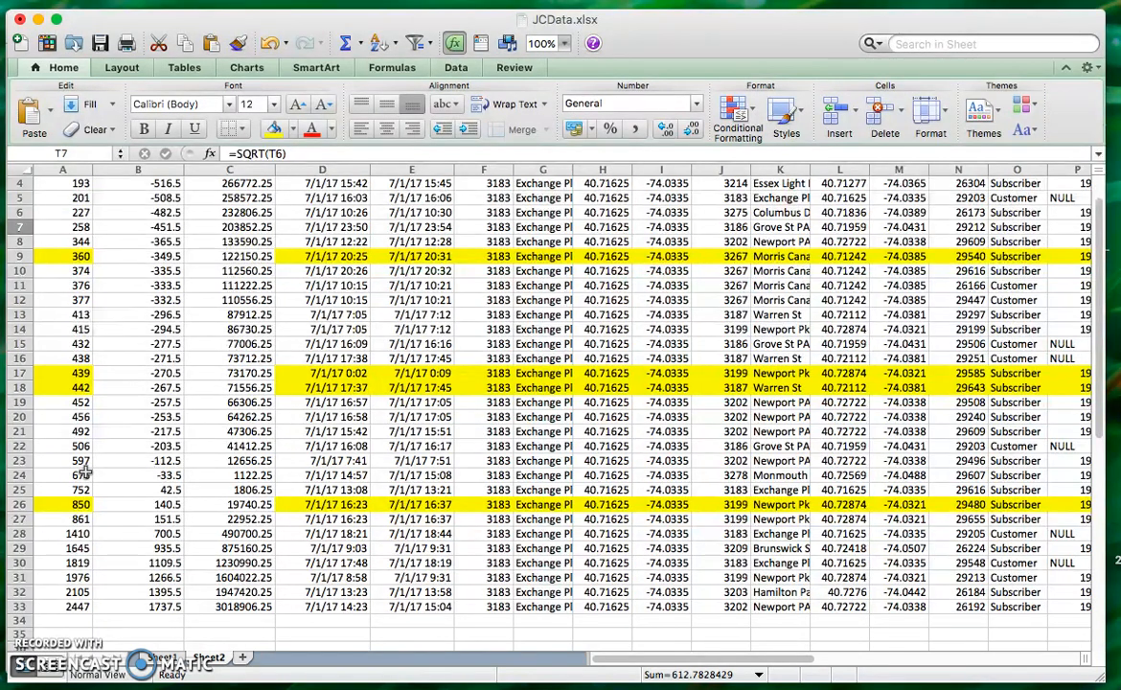
scroll(85, 472, "right", 5)
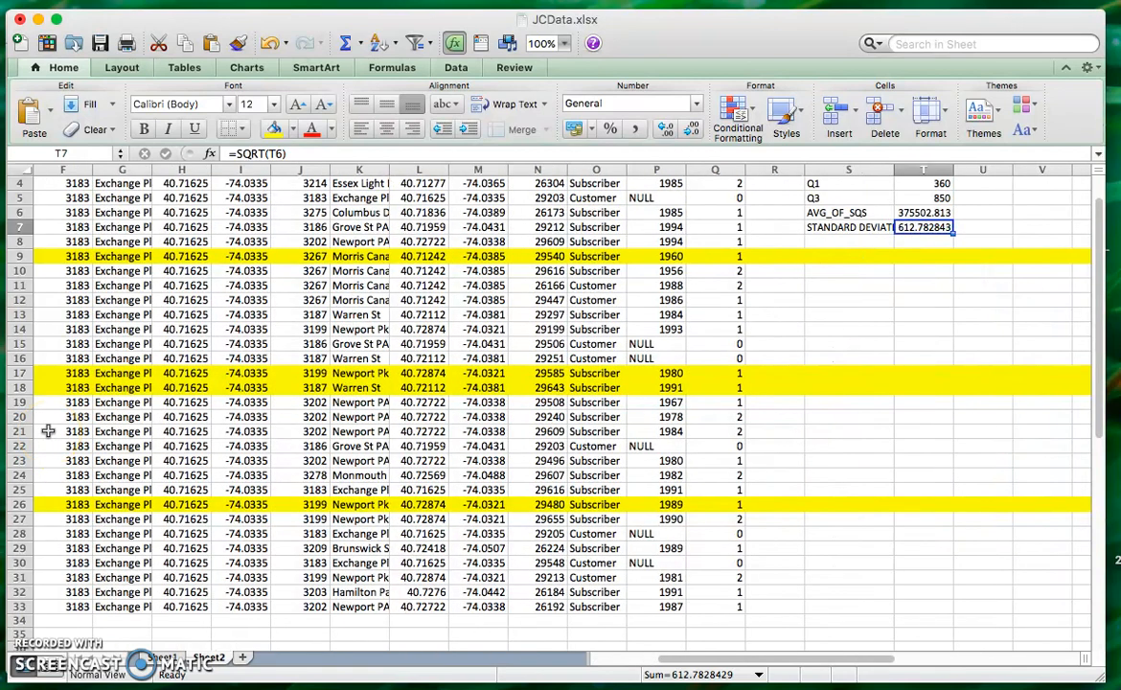
scroll(48, 431, "left", 5)
Step: In the browser, view the Wikipedia Standard score article and the Boxplot vs PDF diagram, then return to the JCData workbook
key("ctrl+Up")
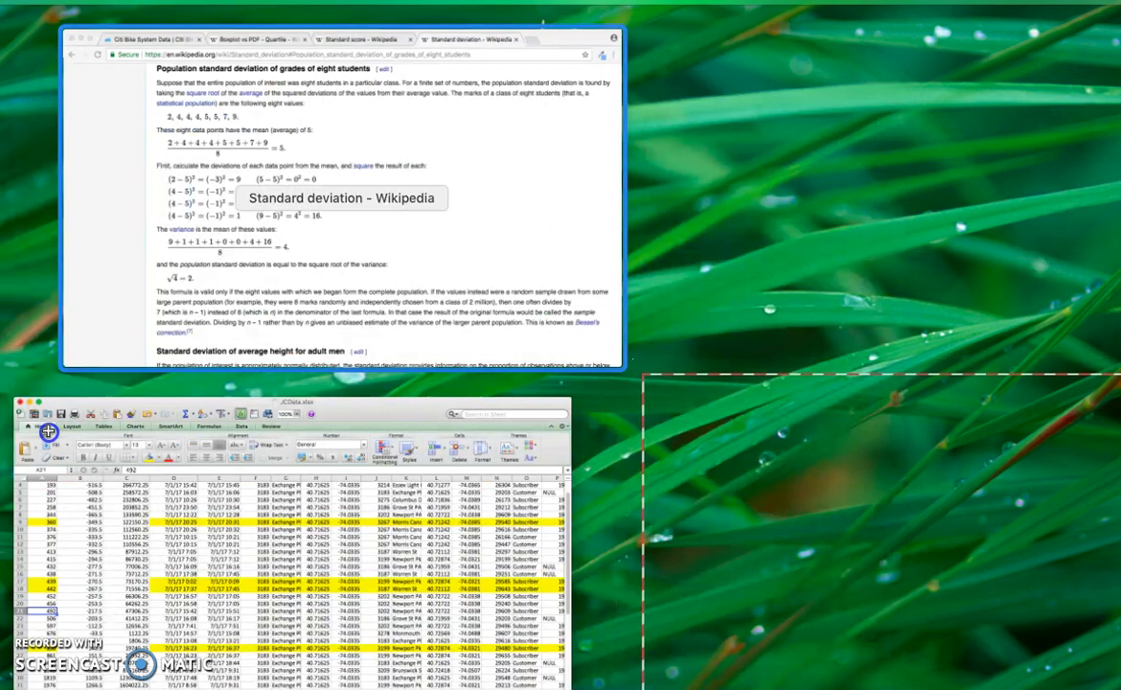
left_click(460, 230)
left_click(556, 30)
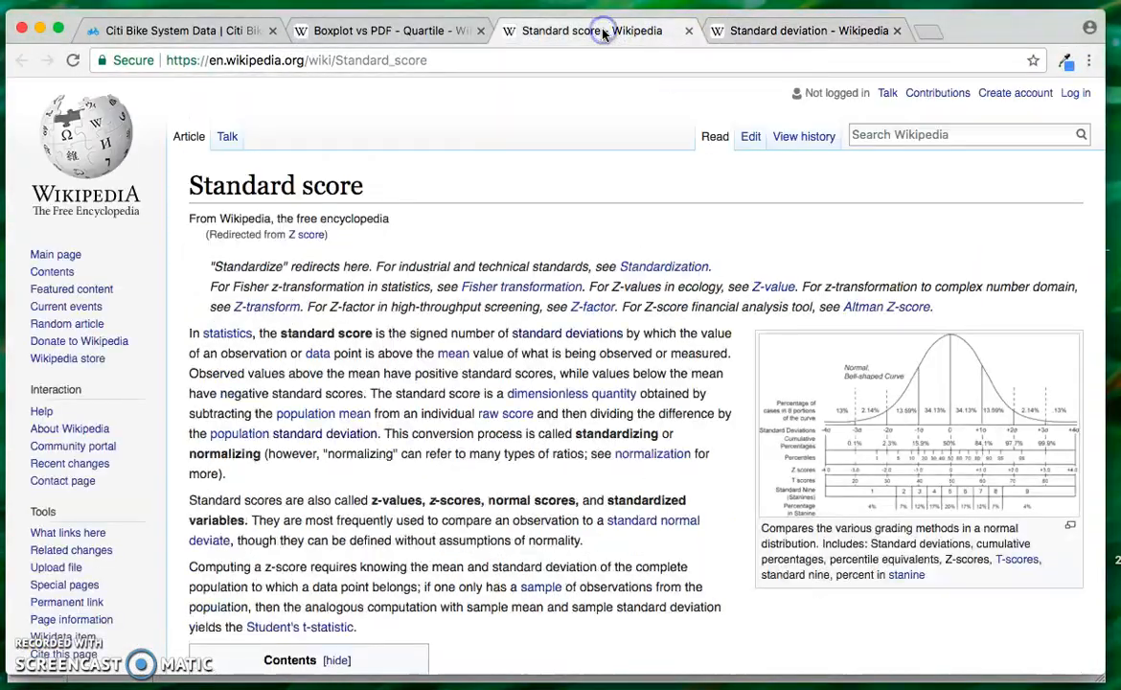
left_click(398, 32)
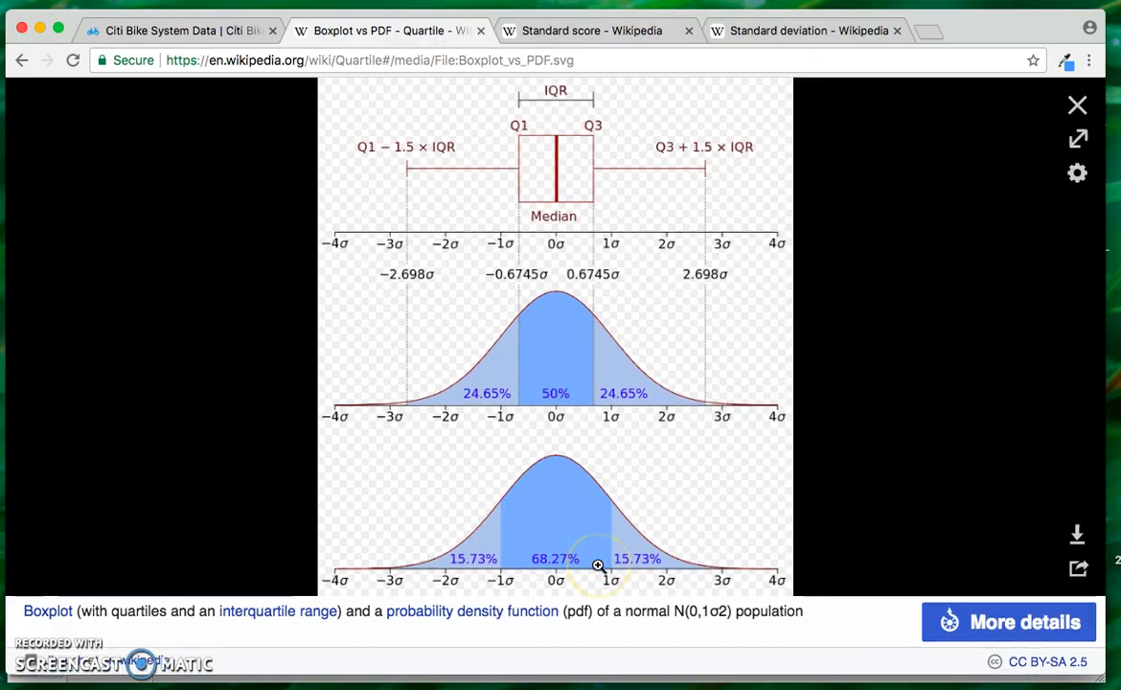
key("ctrl+Up")
left_click(523, 542)
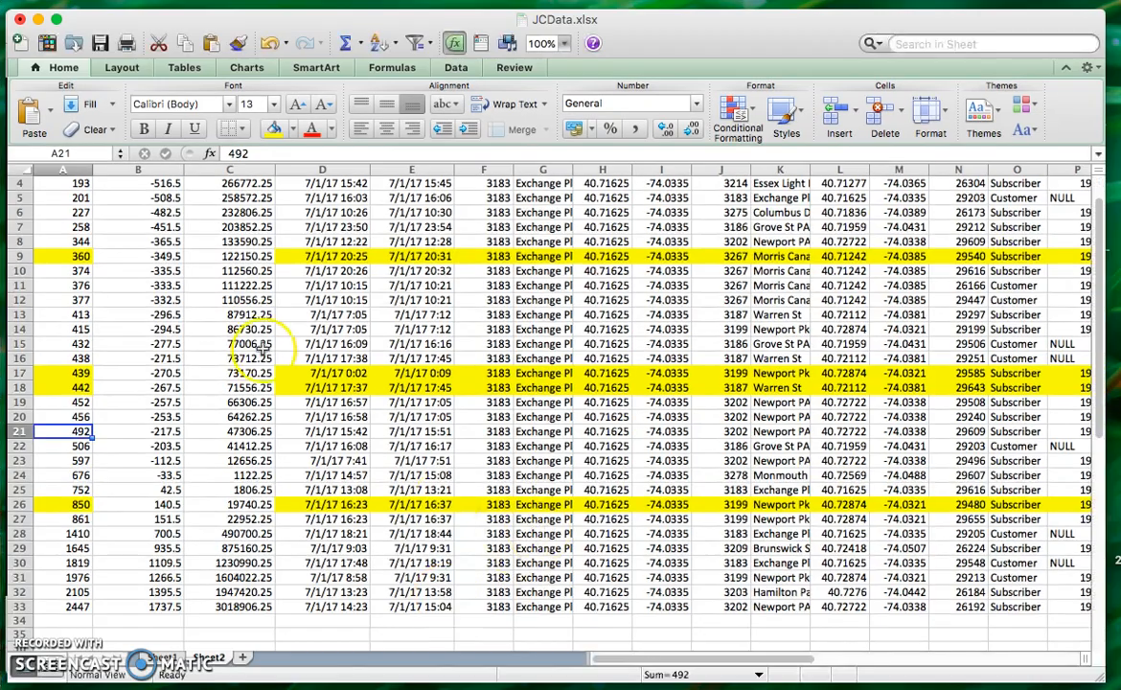
Step: Select rows 2 to 27 to see how many trips run up to the 861 duration, and inspect the remaining rows below
scroll(95, 224, "up", 3)
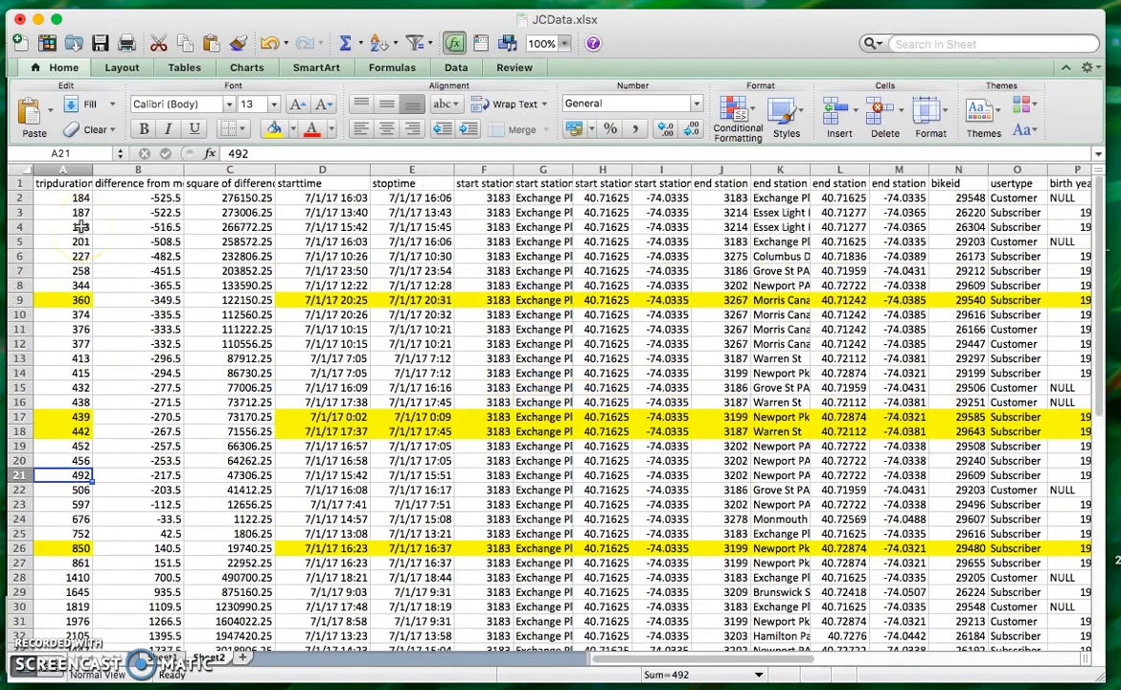
left_click(12, 198)
left_click_drag(12, 198, 3, 555)
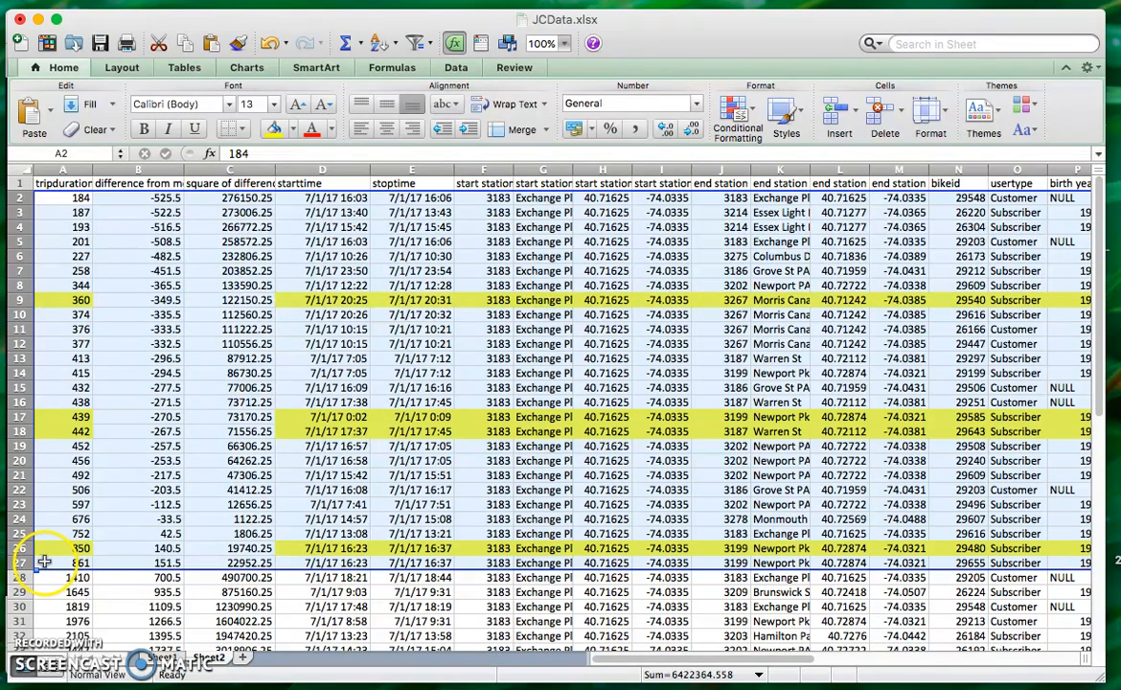
scroll(43, 562, "down", 3)
scroll(47, 562, "down", 3)
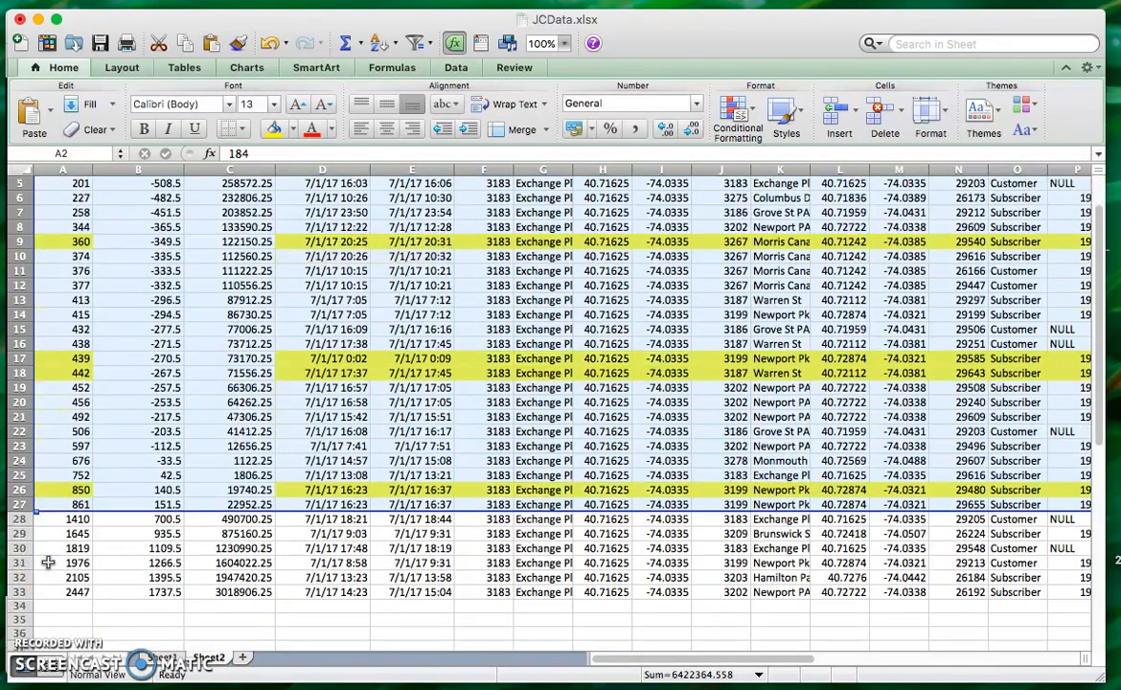
Step: In B35, below the data, calculate the share of the selected trips with =26/32
left_click(129, 592)
type("=26/32")
key("Return")
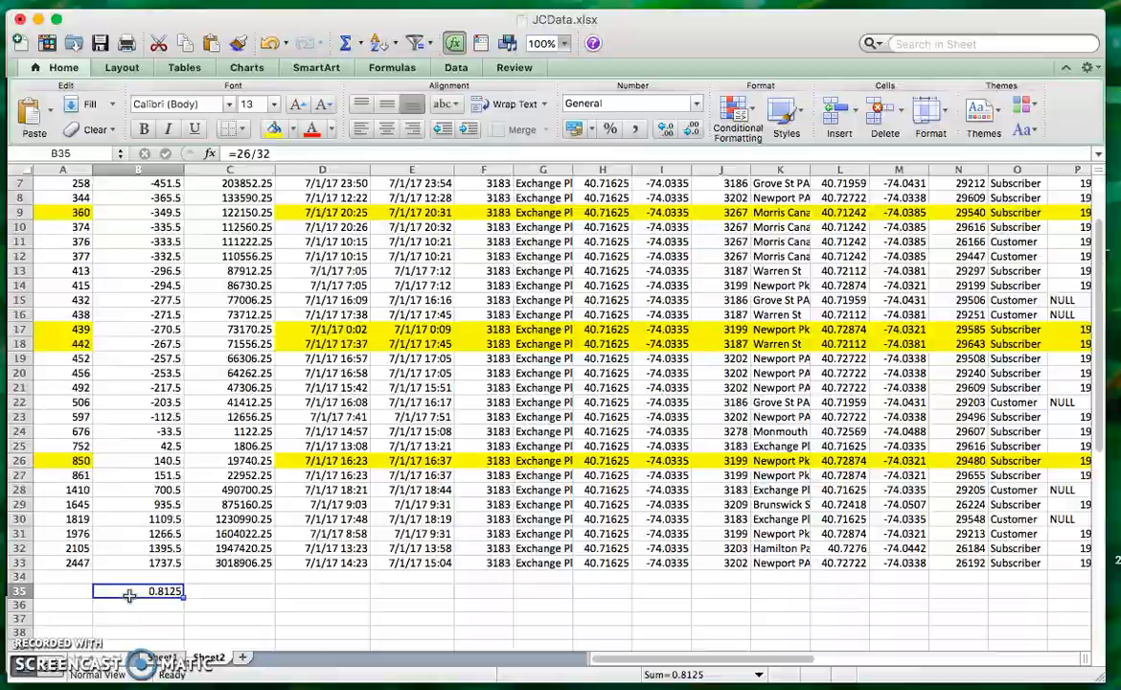
Step: In the browser, check the one-standard-deviation share in the Boxplot vs PDF diagram, and return to the JCData workbook
key("ctrl+Up")
left_click(331, 258)
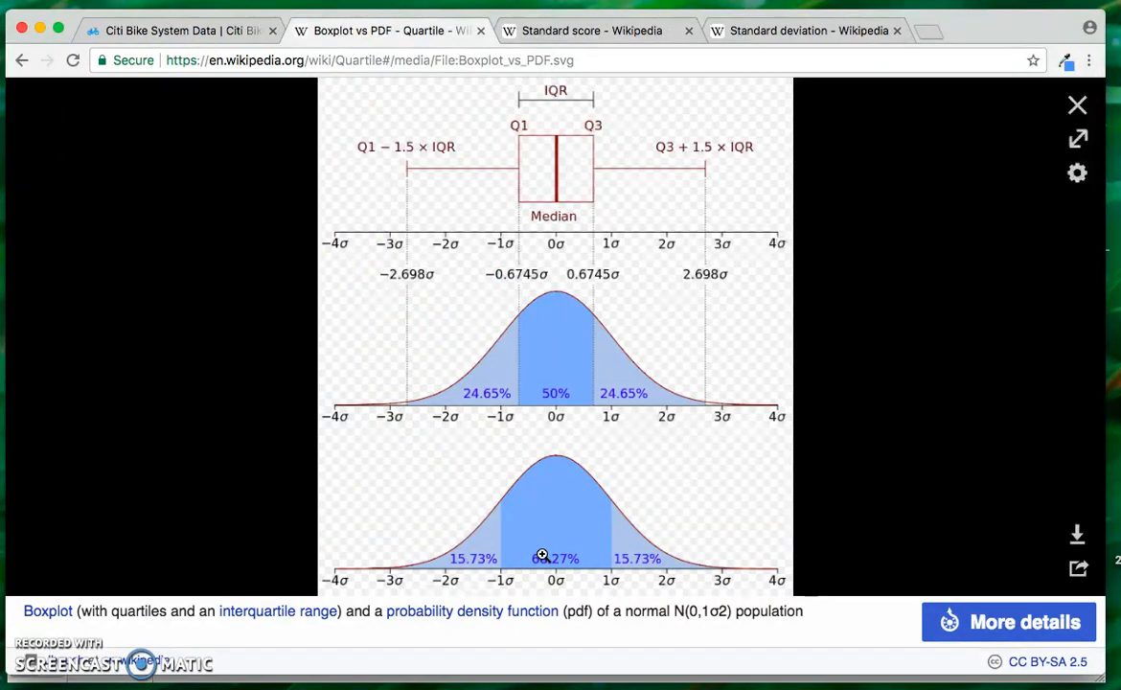
key("ctrl+Up")
left_click(318, 554)
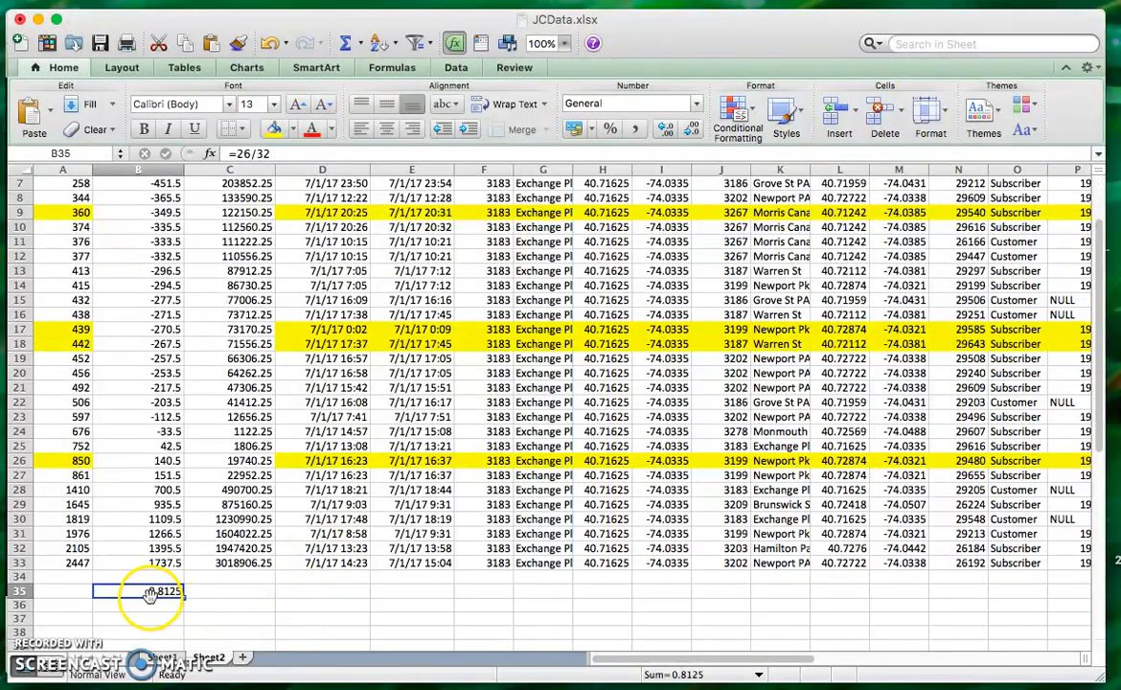
Step: Clear the share calculation from B35 below the data
key("BackSpace")
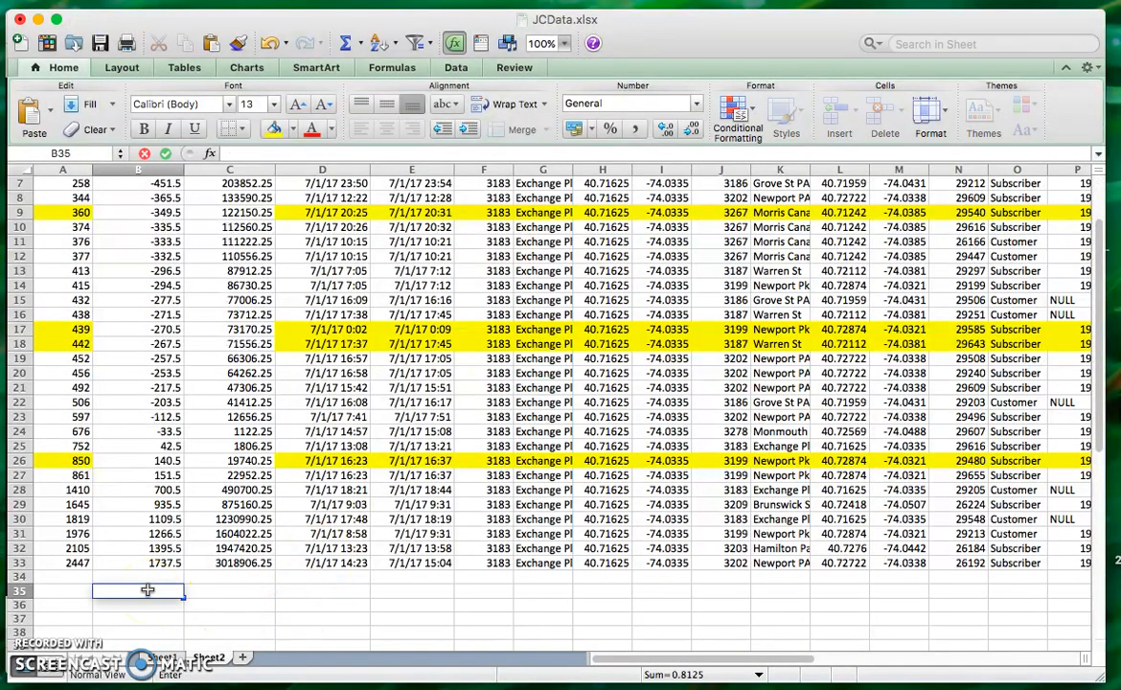
key("Right")
Step: Review the summary statistics from mean to standard deviation in S2:T7, beside the trip data
key("Right")
key("Right")
key("Up")
key("Up")
key("Up")
key("Up")
key("Up")
key("Up")
key("Up")
key("Up")
key("Up")
key("Up")
key("Up")
key("Up")
key("Up")
key("Up")
key("Up")
key("Up")
key("Up")
key("Up")
key("Up")
key("Up")
key("Up")
key("Up")
key("Up")
key("Up")
key("Up")
key("Up")
key("Up")
key("Up")
key("Up")
key("Up")
key("Up")
key("Up")
key("Up")
key("Up")
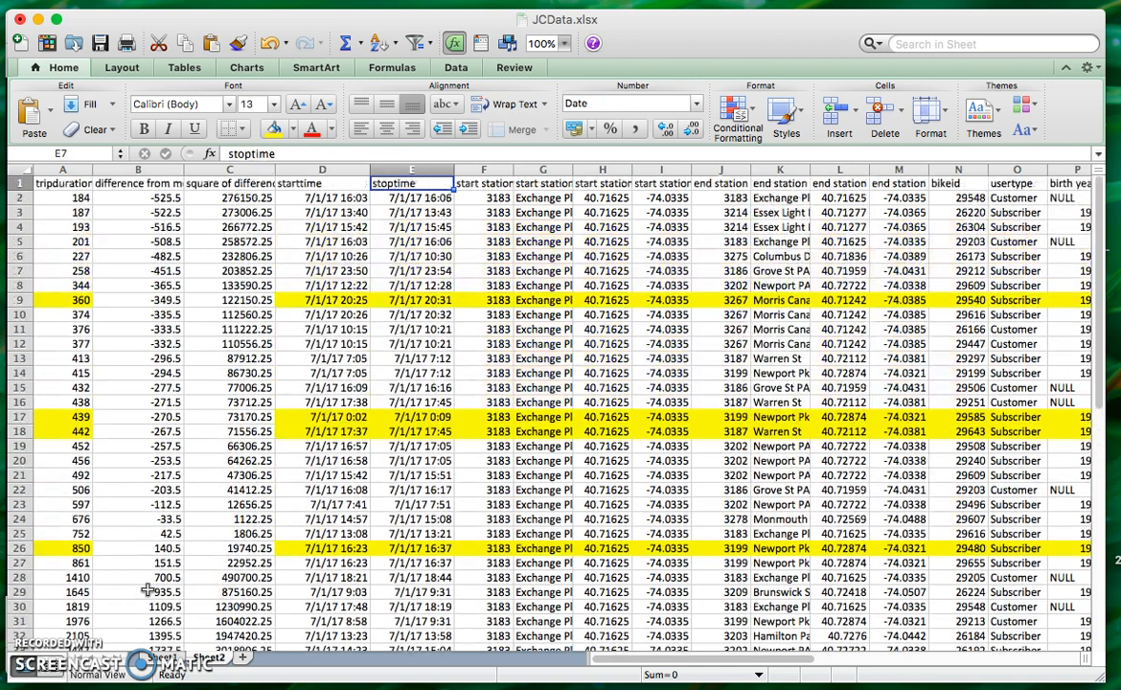
key("Right")
key("Right")
key("Right")
key("Right")
key("Right")
key("Right")
key("Right")
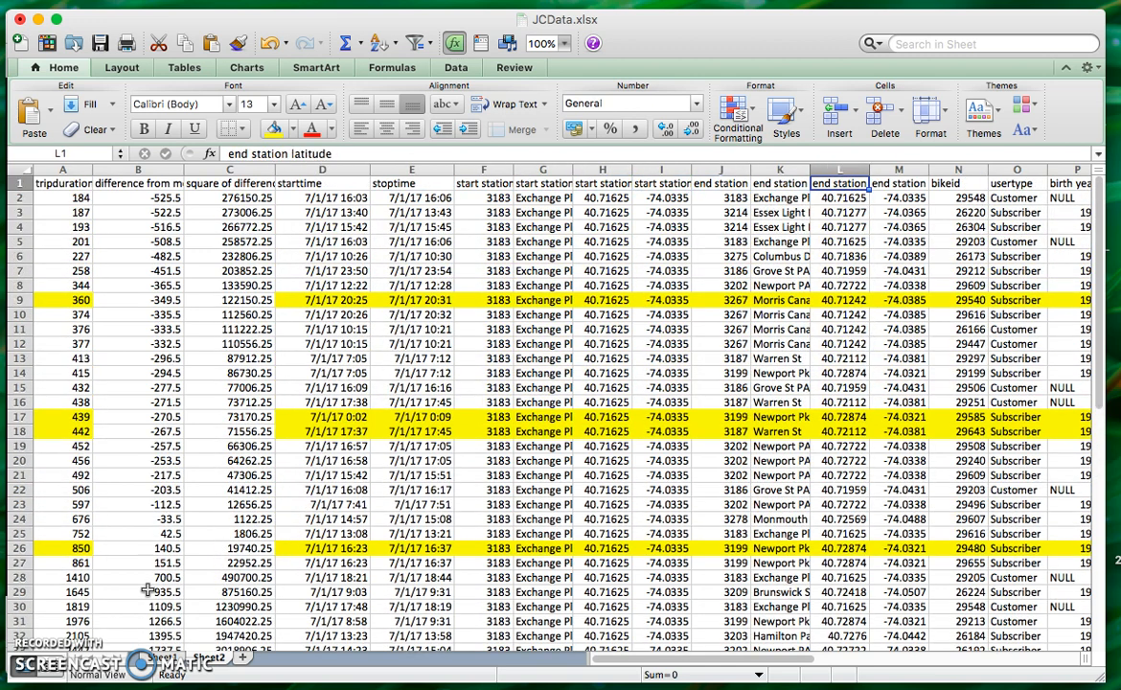
key("Right")
key("Right")
key("Right")
key("Right")
key("Right")
key("Right")
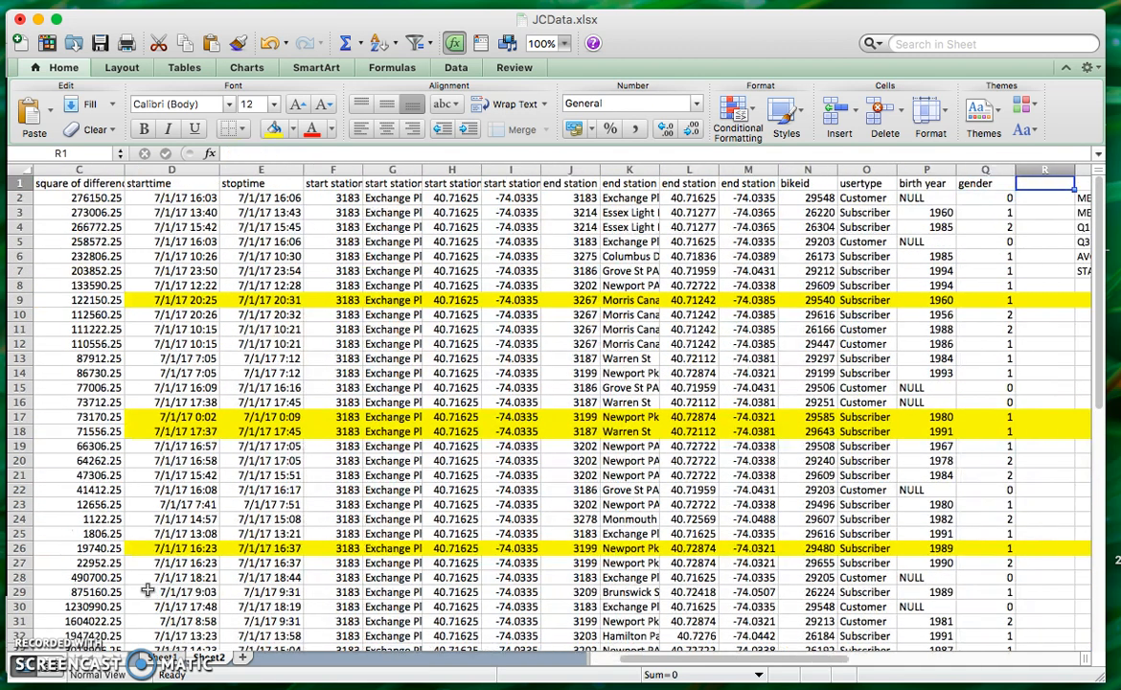
key("Right")
key("Right")
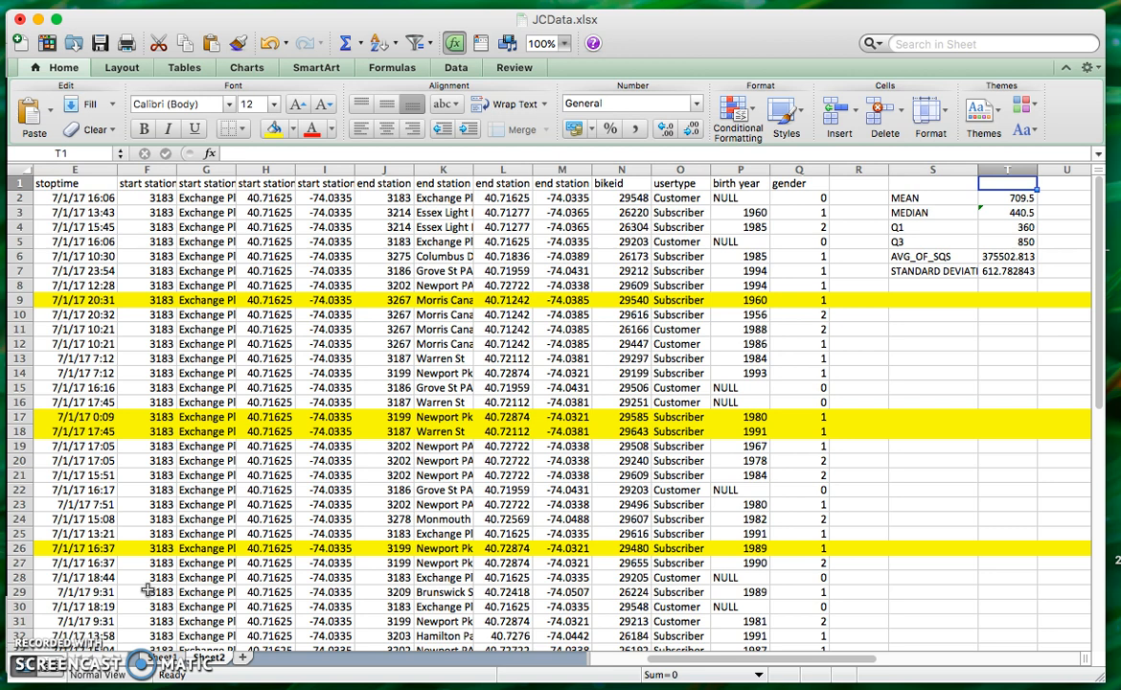
left_click(501, 397)
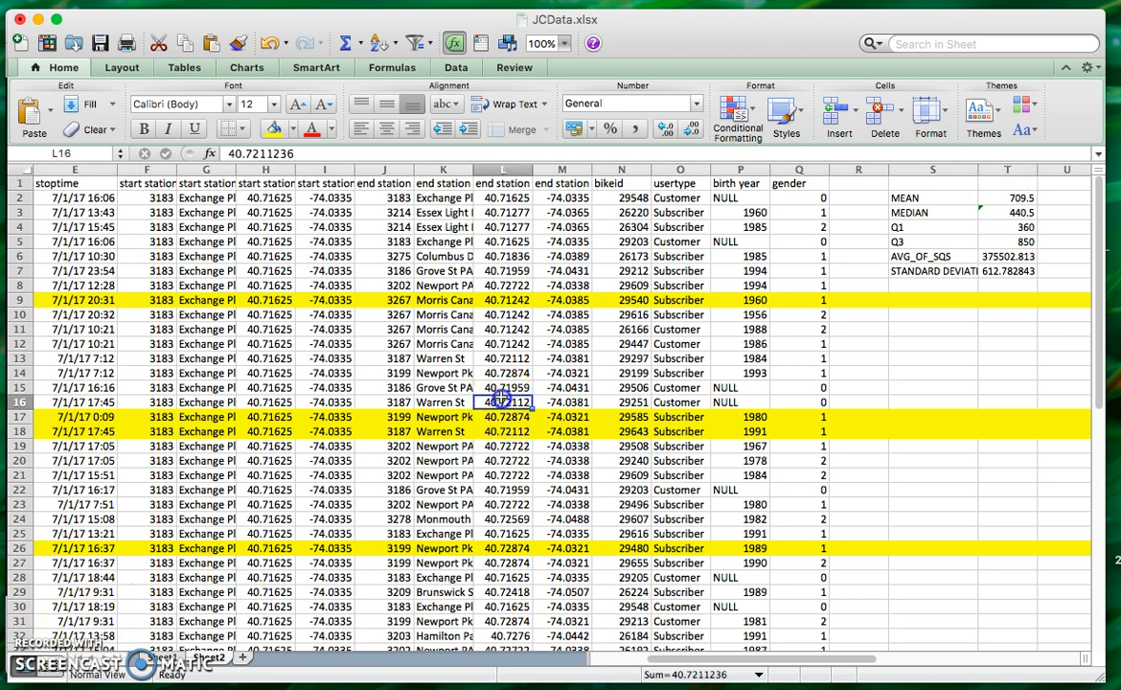